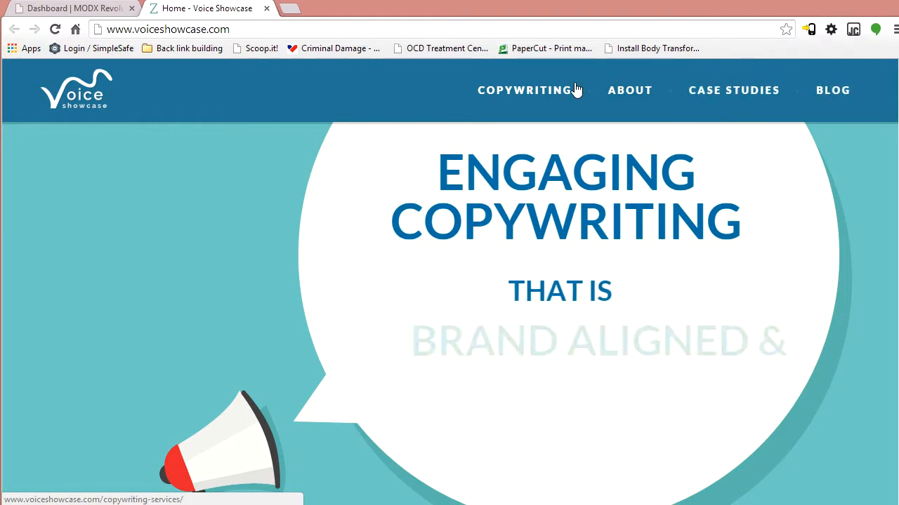
- In the MODX manager, open the Copywriting services resource and collapse the Copywriting services, About Section and Case Studies branches
click(29, 11)
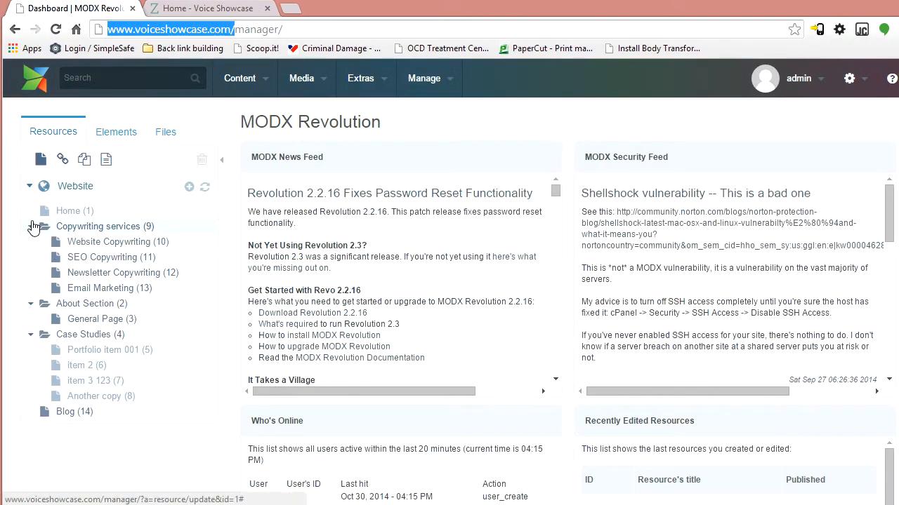
click(35, 227)
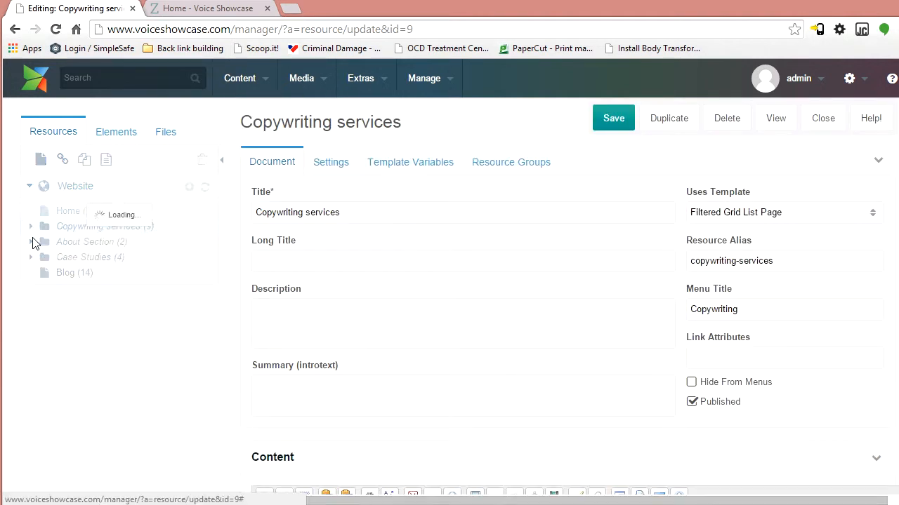
click(31, 227)
click(30, 242)
click(30, 257)
- Move Case Studies above About Section in the resource tree and reload the live site to check the menu order
drag(70, 260, 88, 237)
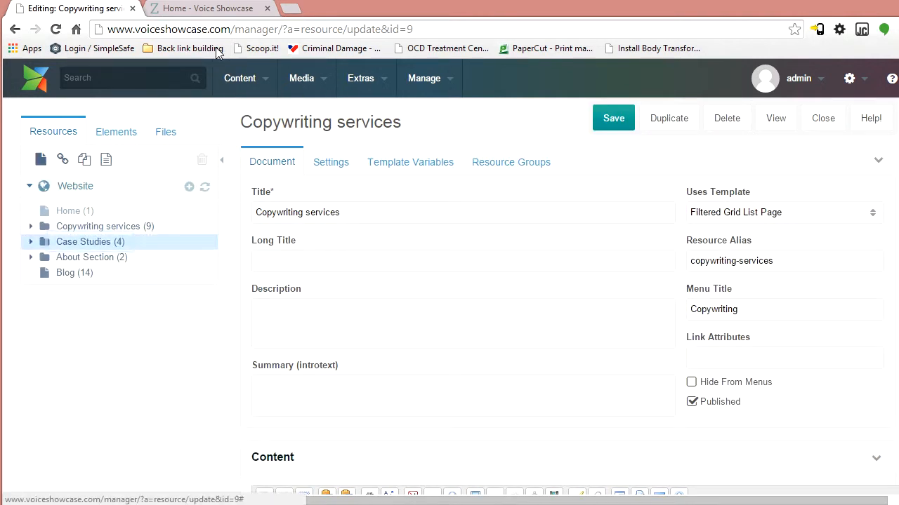
click(206, 10)
key(F5)
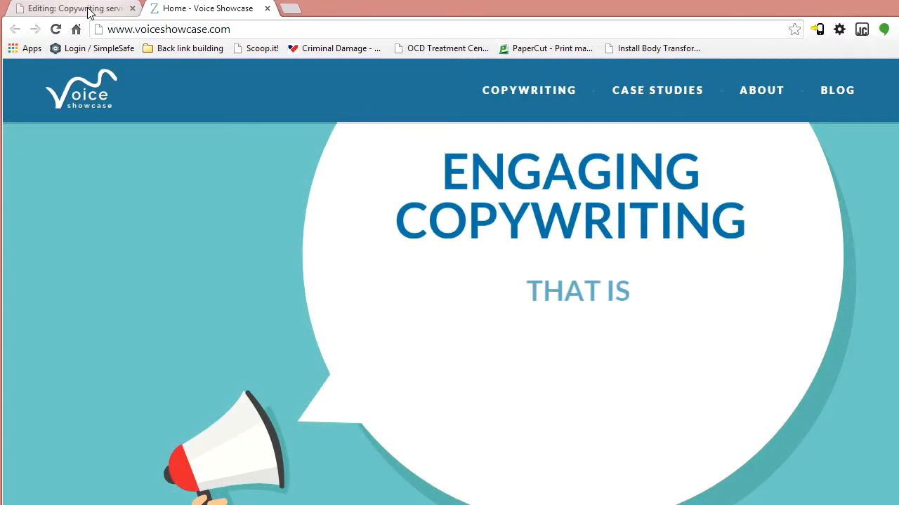
- Open the Website Copywriting resource under Copywriting services, unpublish it and save
click(89, 10)
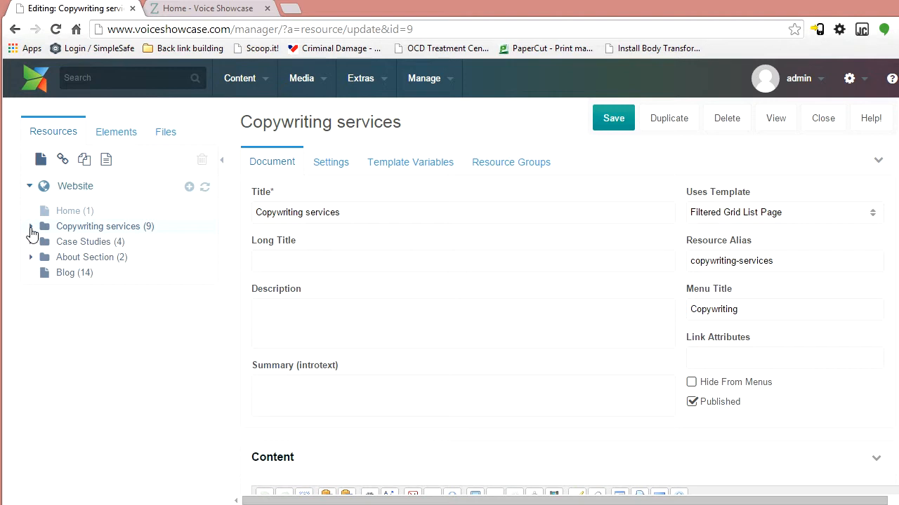
click(31, 227)
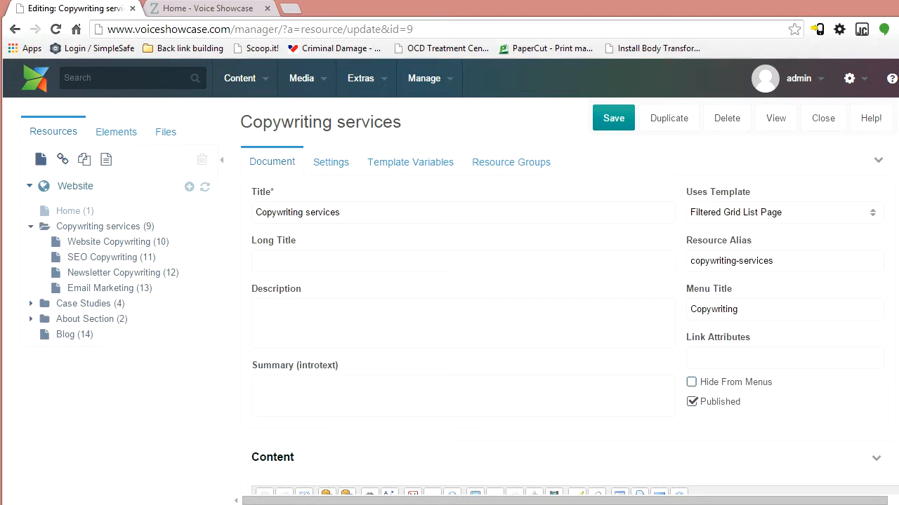
click(196, 10)
click(80, 10)
click(77, 239)
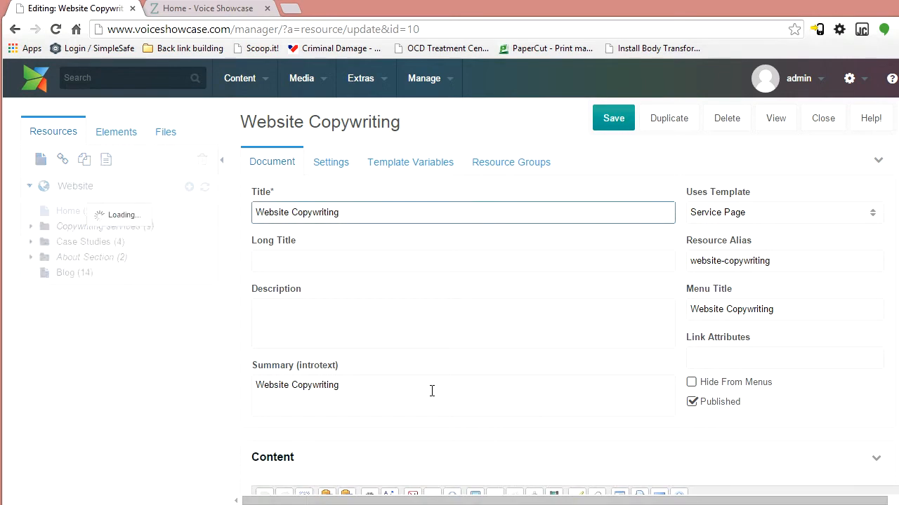
click(708, 404)
click(616, 120)
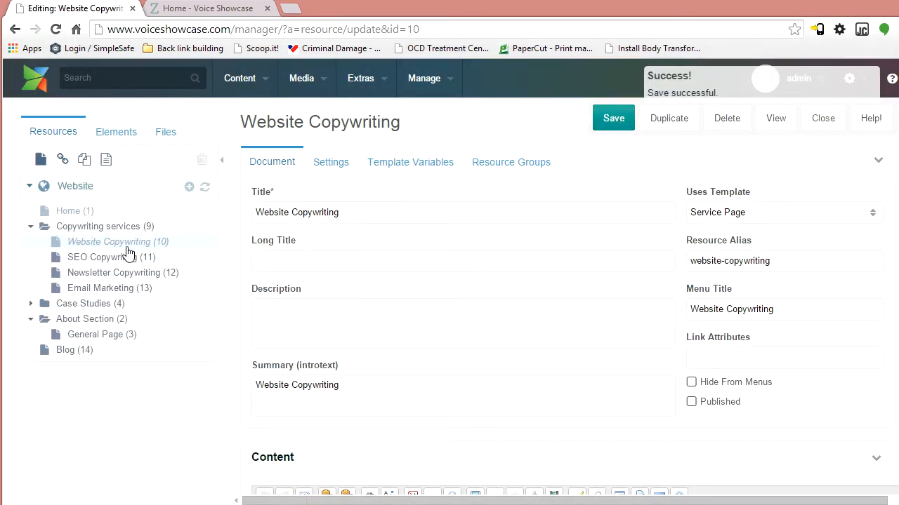
- Reload the live home page and check which pages the Copywriting dropdown lists
click(209, 9)
click(221, 25)
key(Return)
mouse_move(533, 103)
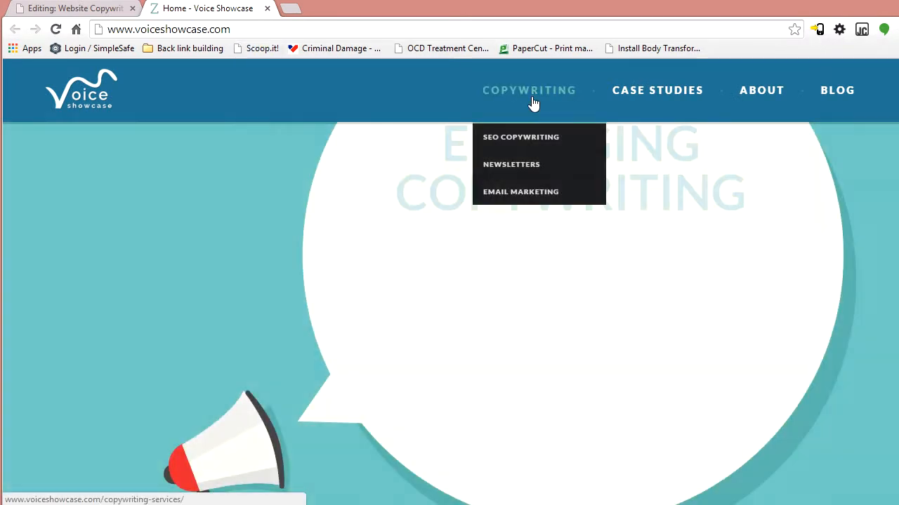
- Publish the Website Copywriting resource again in the manager and save it
click(112, 11)
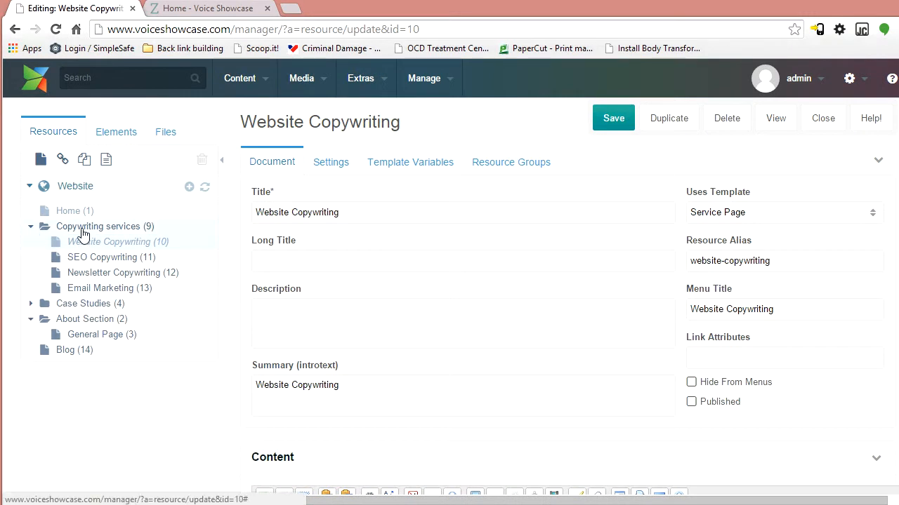
click(692, 402)
click(613, 119)
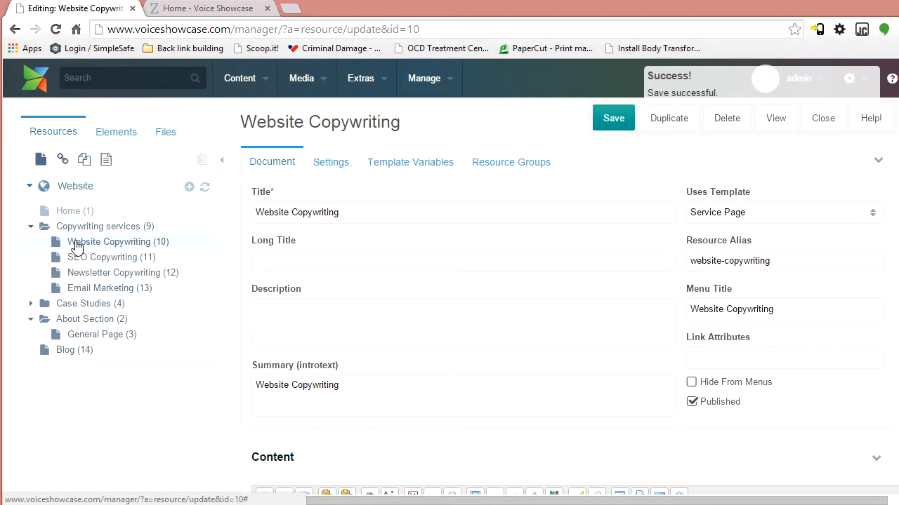
- Open the Case Studies page on the live site and look through its grid of items
mouse_move(77, 320)
mouse_down()
mouse_move(110, 285)
mouse_move(102, 238)
mouse_move(94, 320)
mouse_up()
click(186, 8)
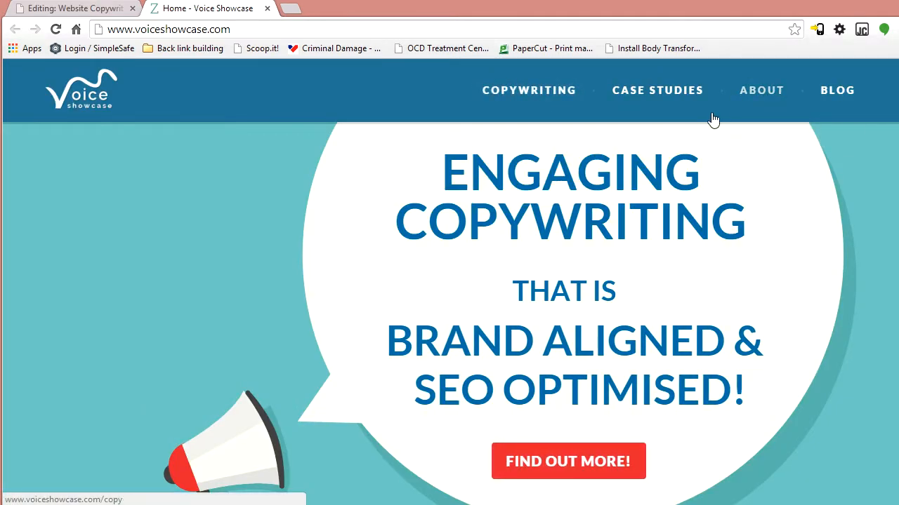
click(666, 94)
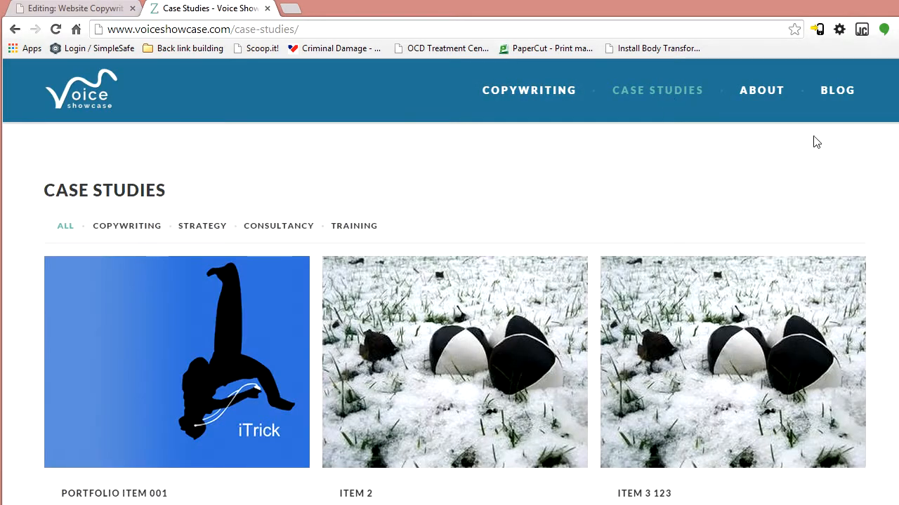
scroll(450, 281, down, 6)
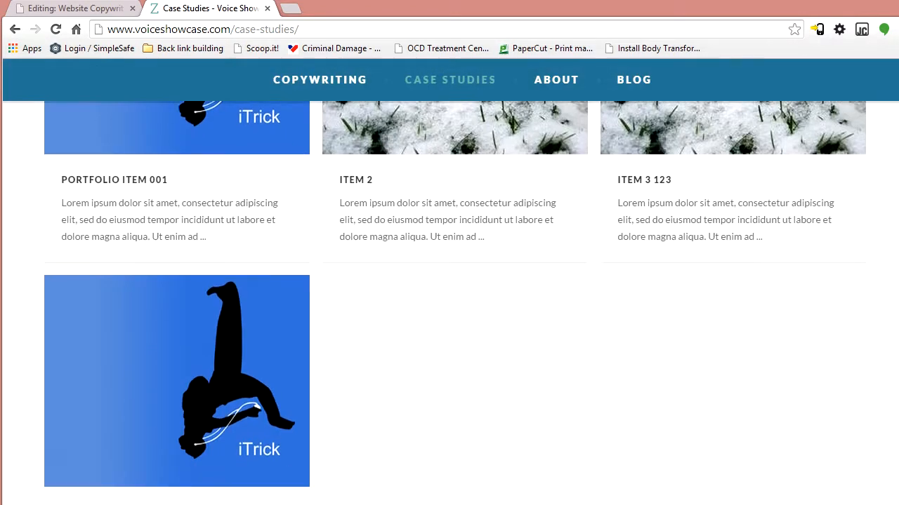
scroll(449, 281, up, 3)
scroll(449, 281, up, 3)
scroll(449, 281, down, 3)
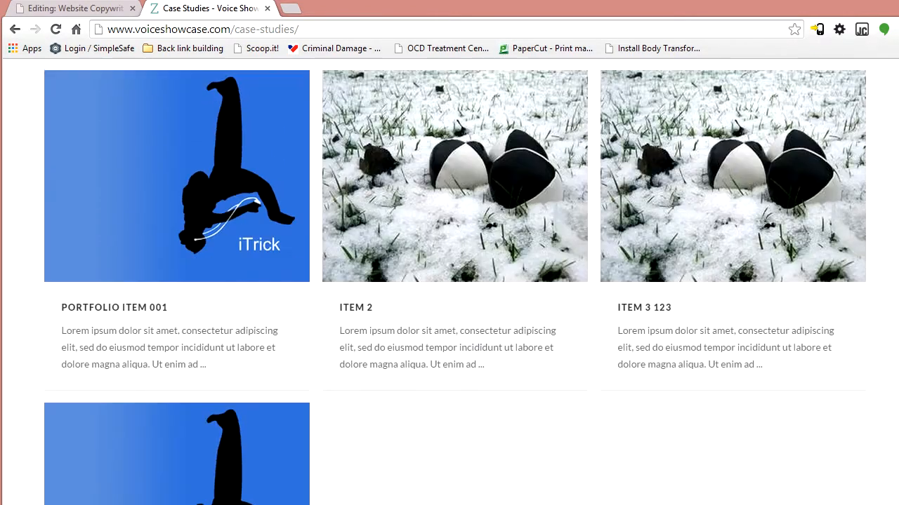
- Expand Case Studies in the resource tree and compare its child resources with the items on the live page
click(70, 8)
click(30, 305)
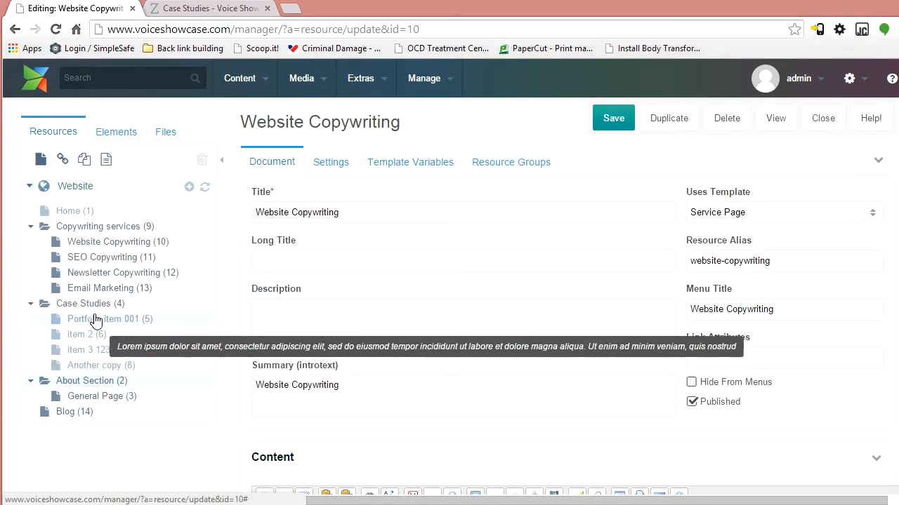
click(204, 9)
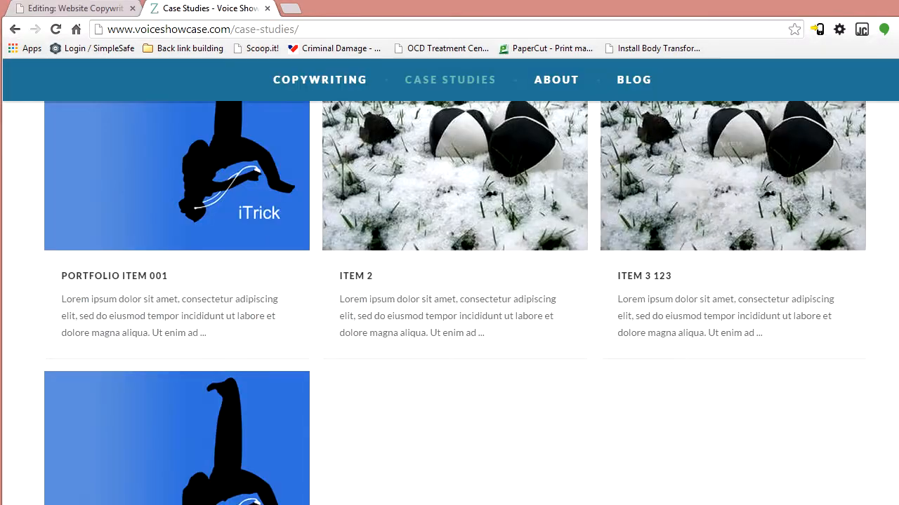
scroll(891, 211, up, 3)
scroll(890, 210, down, 5)
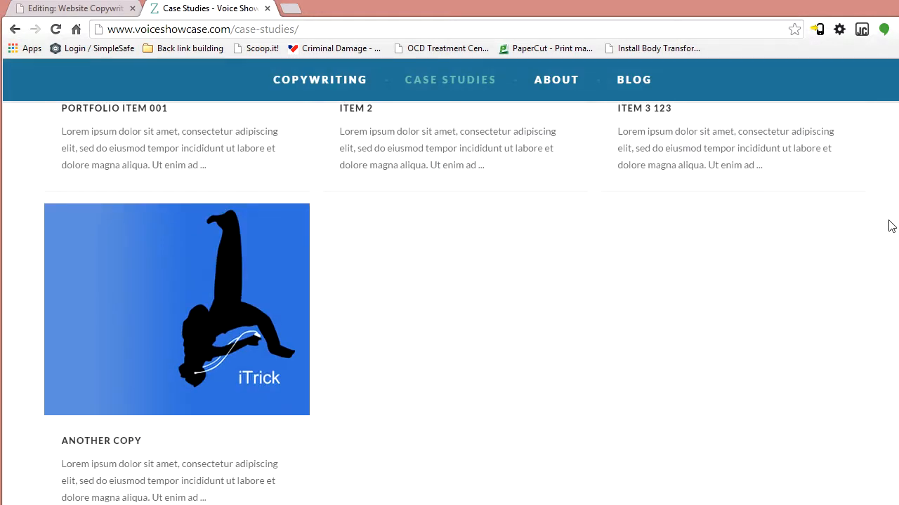
scroll(890, 228, up, 6)
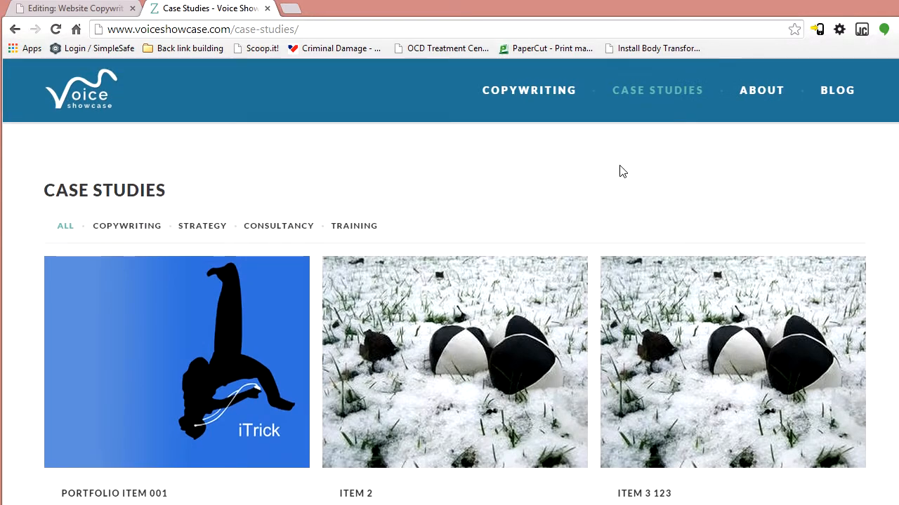
mouse_move(547, 95)
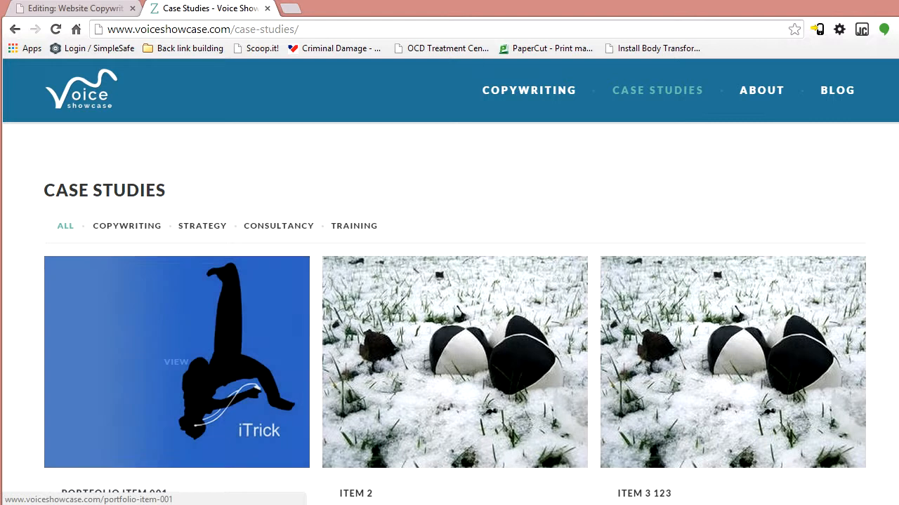
- Open the item 2 case study resource for editing and examine the templates available for it
click(63, 9)
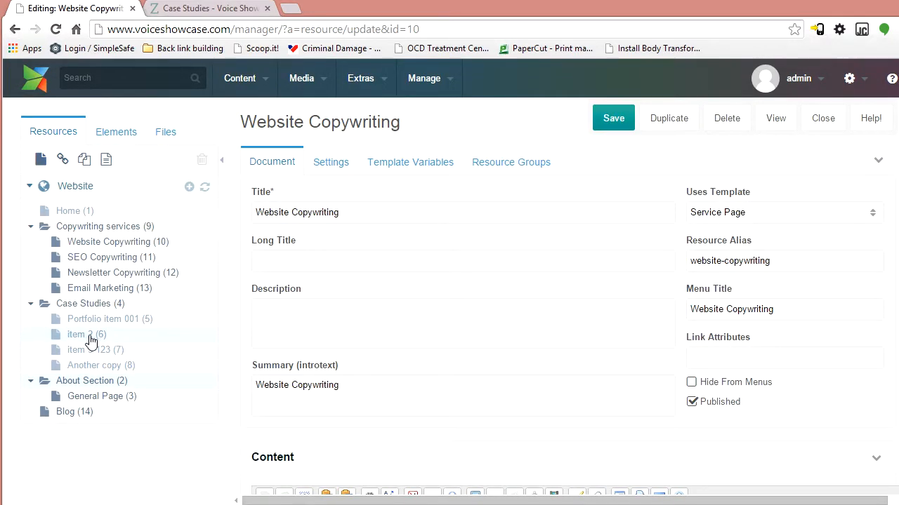
click(79, 337)
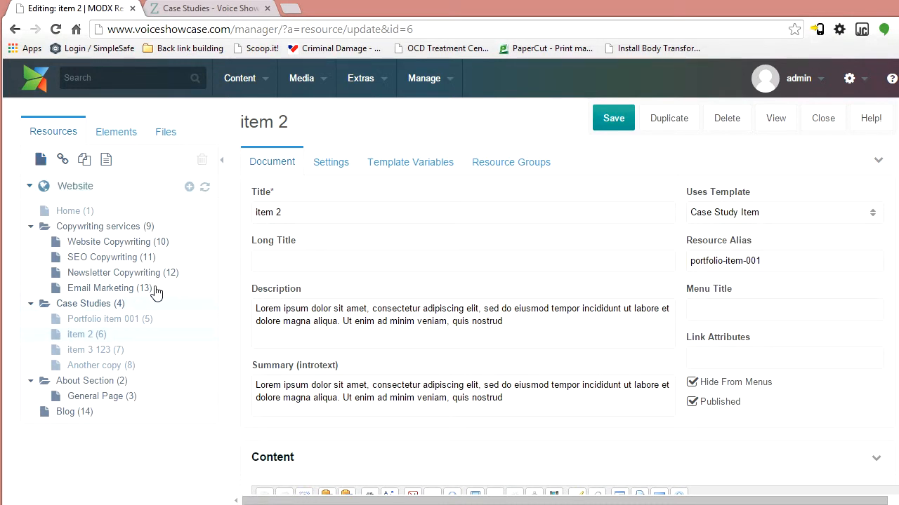
right_click(97, 276)
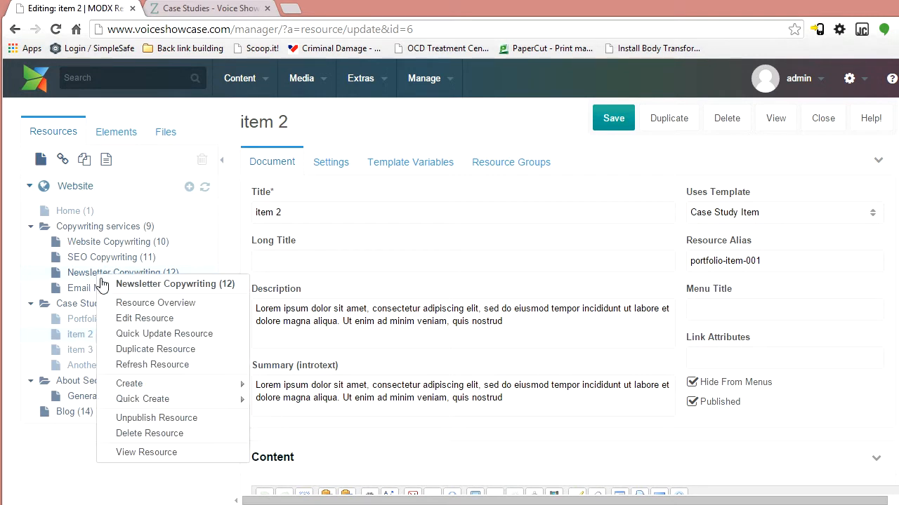
click(757, 161)
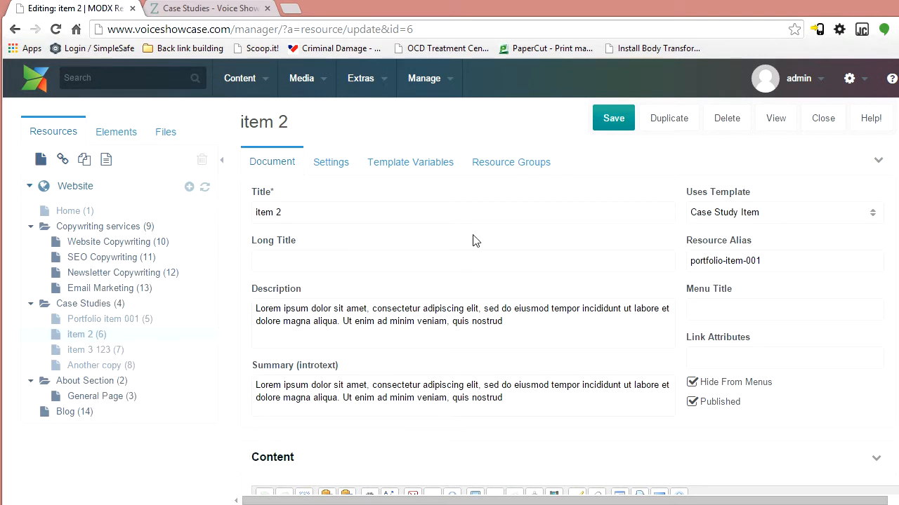
click(872, 221)
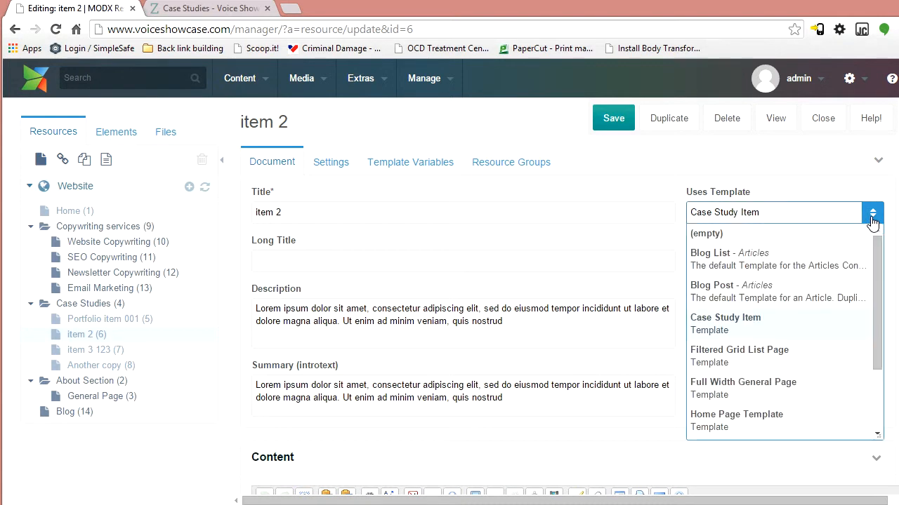
mouse_move(883, 261)
mouse_down()
mouse_move(883, 333)
mouse_move(876, 259)
mouse_up()
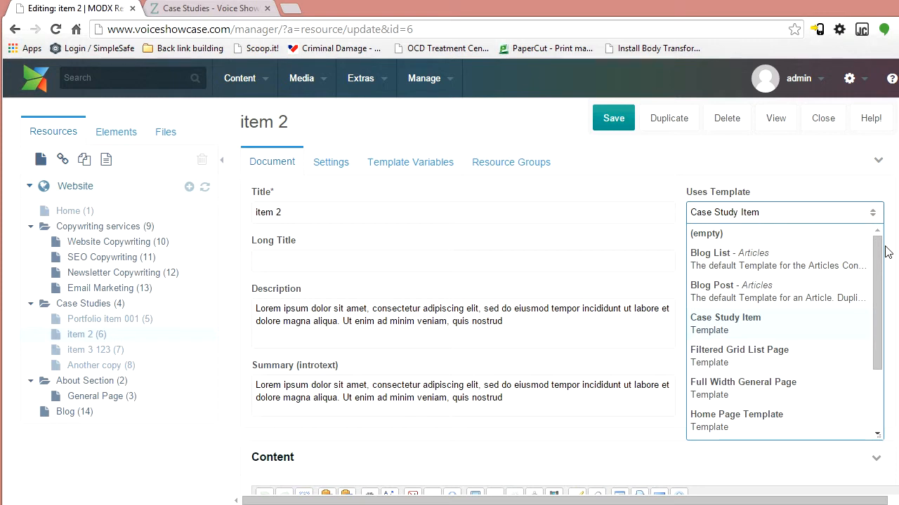
- On the live site, open the Example Dropdown page under About and review its content
click(223, 7)
mouse_move(758, 100)
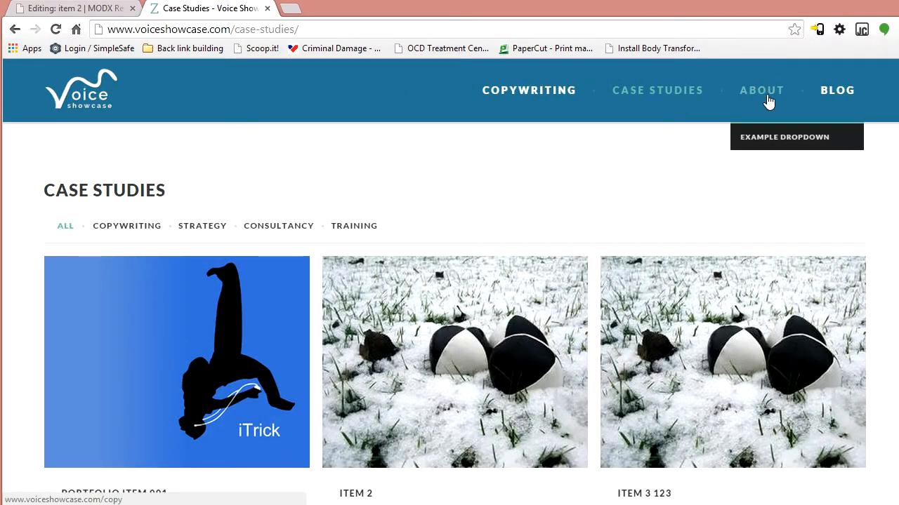
click(781, 139)
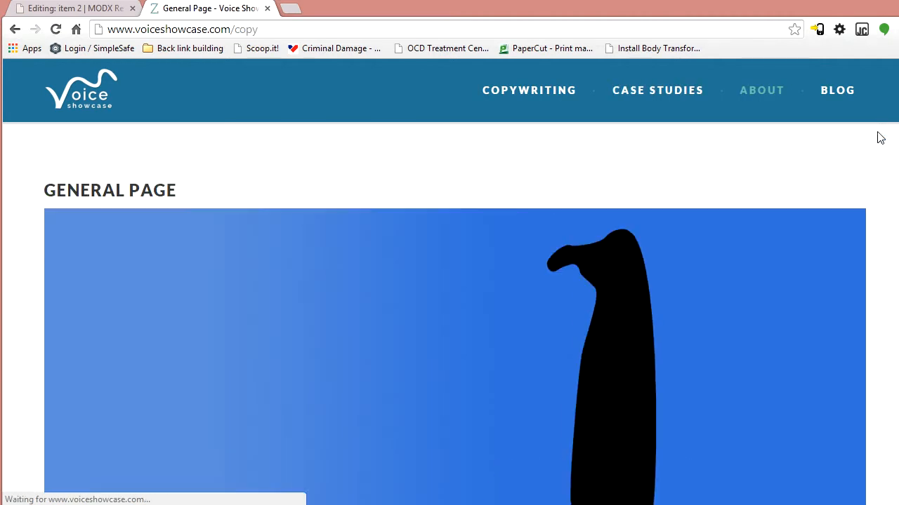
scroll(877, 84, down, 10)
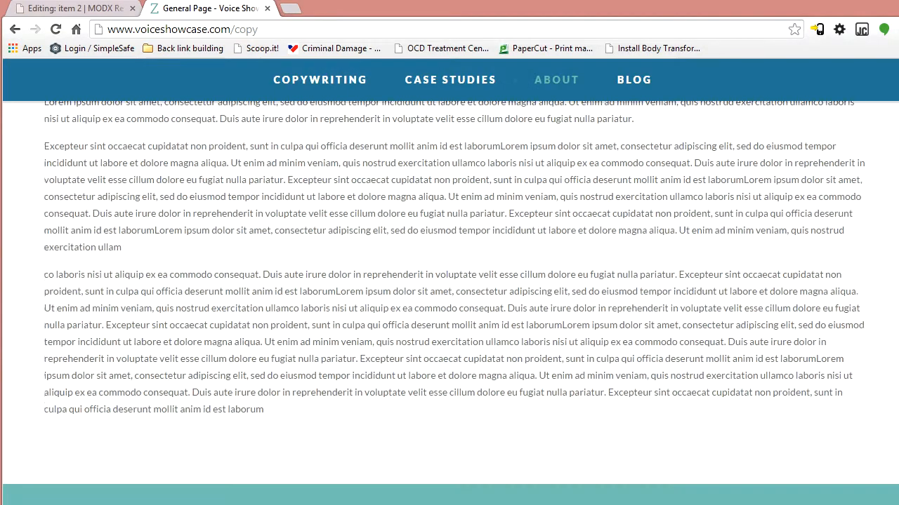
scroll(450, 302, up, 10)
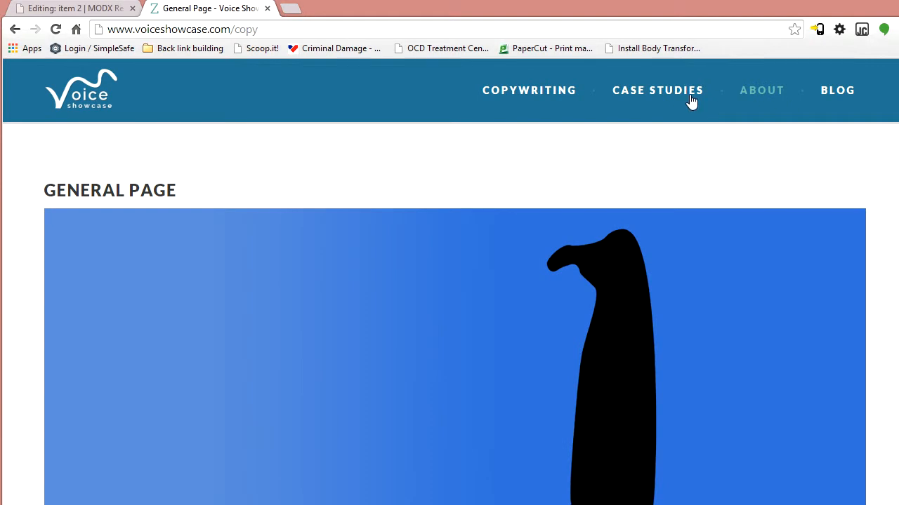
- Return to the live Case Studies page, preview the Item 2 image and follow the item's title link
click(668, 98)
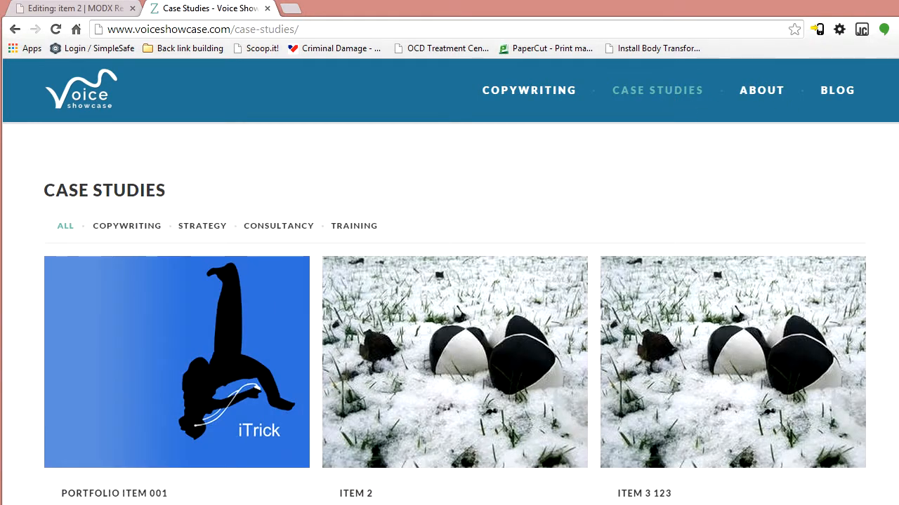
scroll(401, 211, down, 4)
scroll(402, 211, up, 2)
click(402, 206)
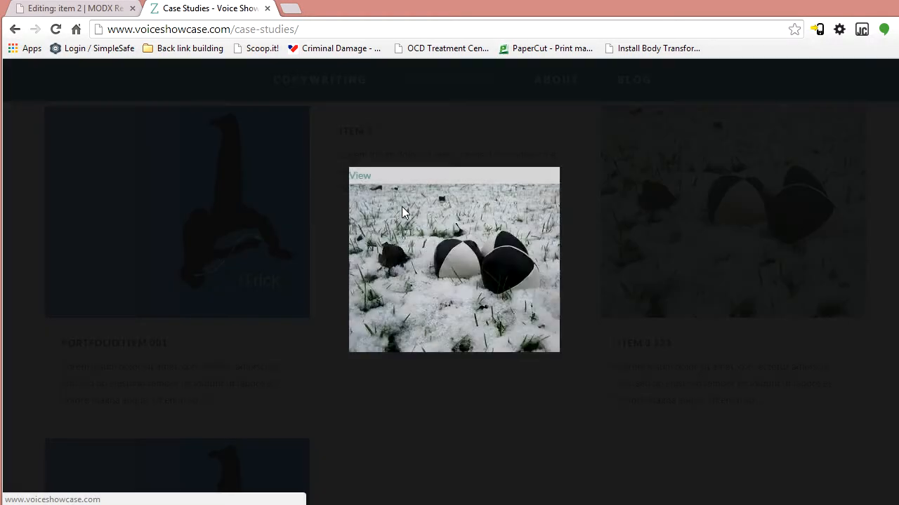
click(545, 200)
click(360, 135)
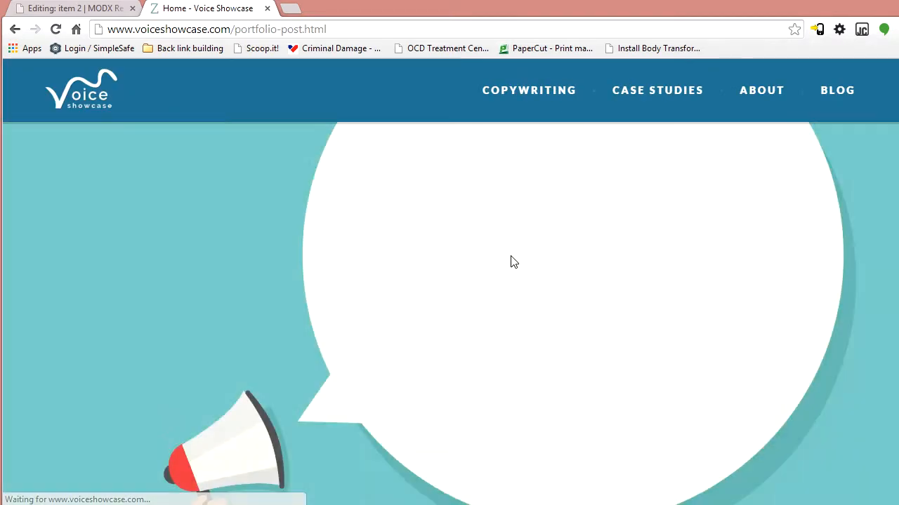
- Review the benefits section of the home page, and open the SEO Copywriting page from the Copywriting dropdown
scroll(706, 122, down, 7)
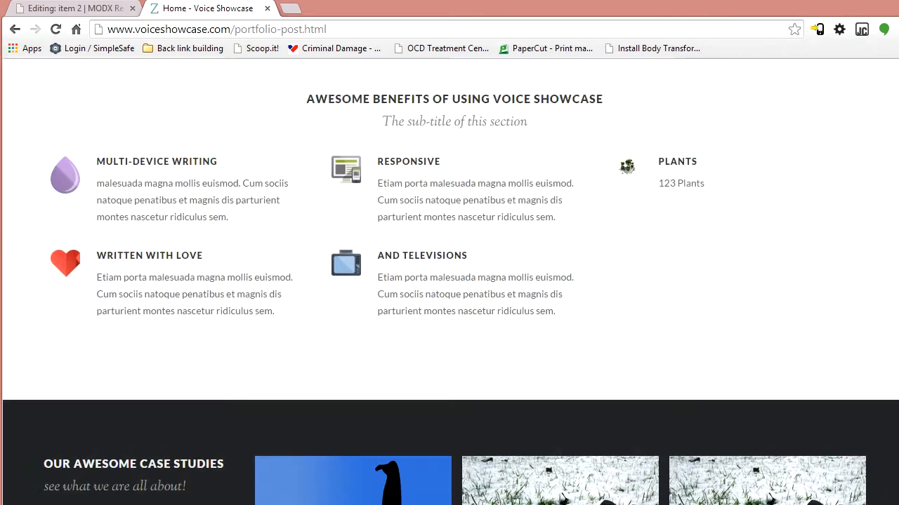
scroll(706, 123, up, 7)
mouse_move(555, 92)
click(521, 166)
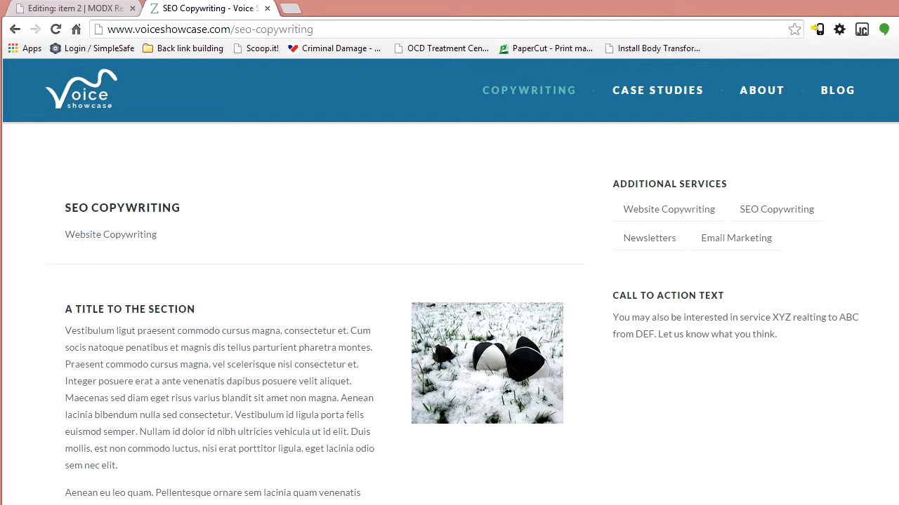
- Return to the item 2 resource, dismiss the template list and examine its title, long title, description and summary fields
scroll(450, 282, down, 1)
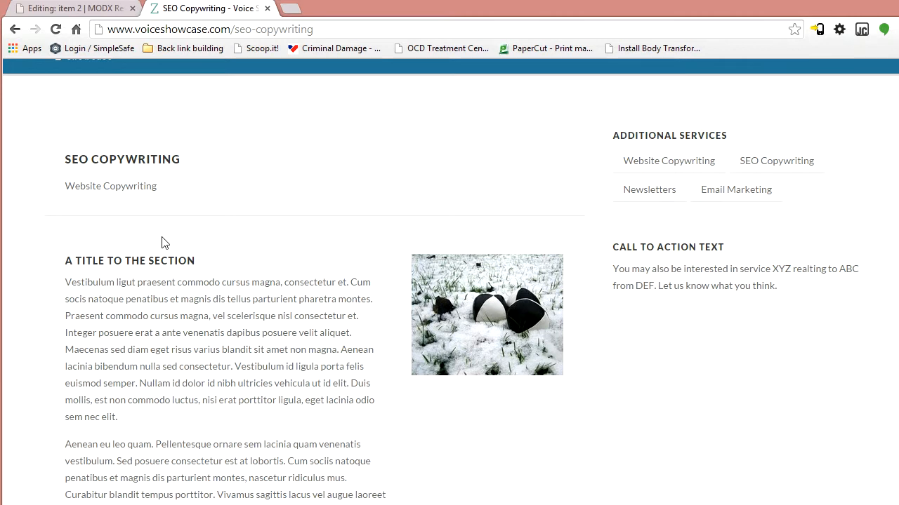
click(101, 8)
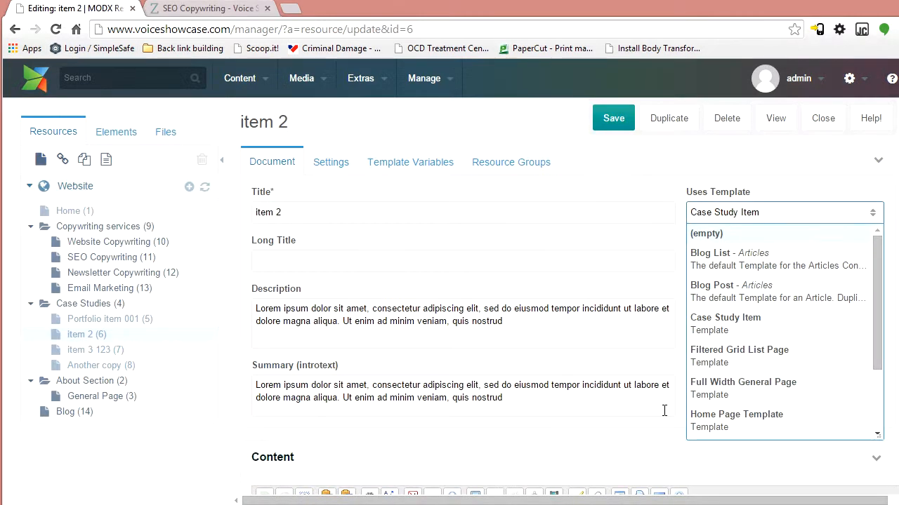
click(876, 215)
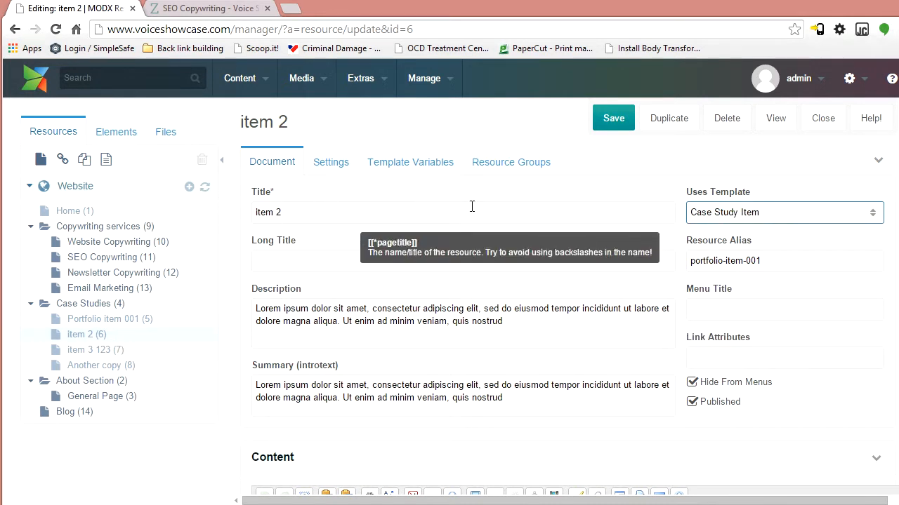
click(312, 213)
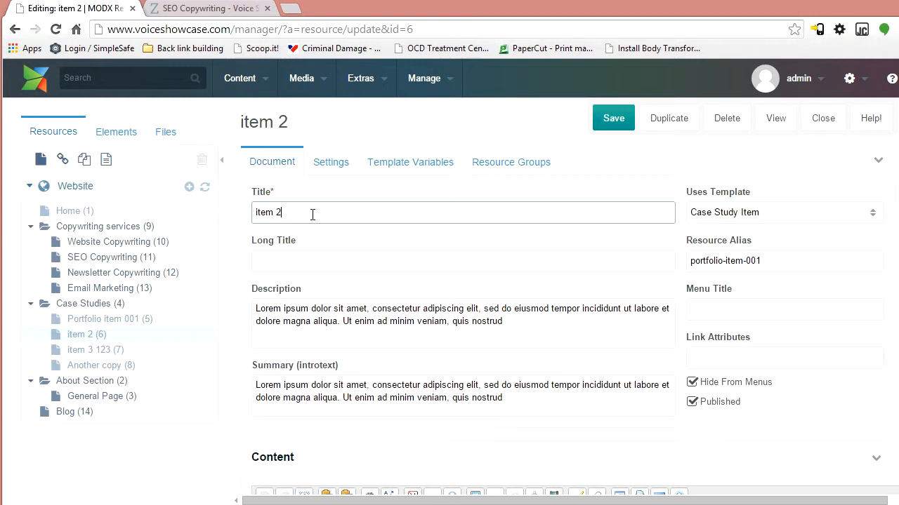
click(315, 256)
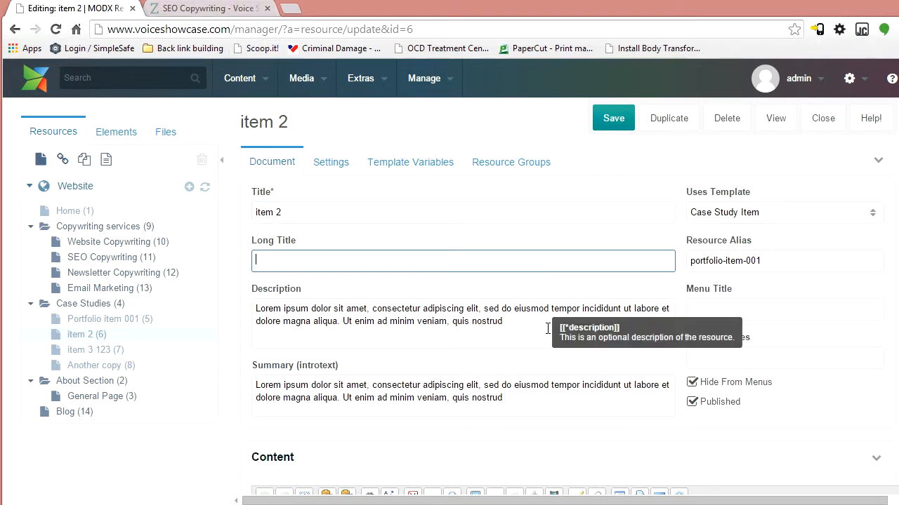
drag(547, 330, 234, 287)
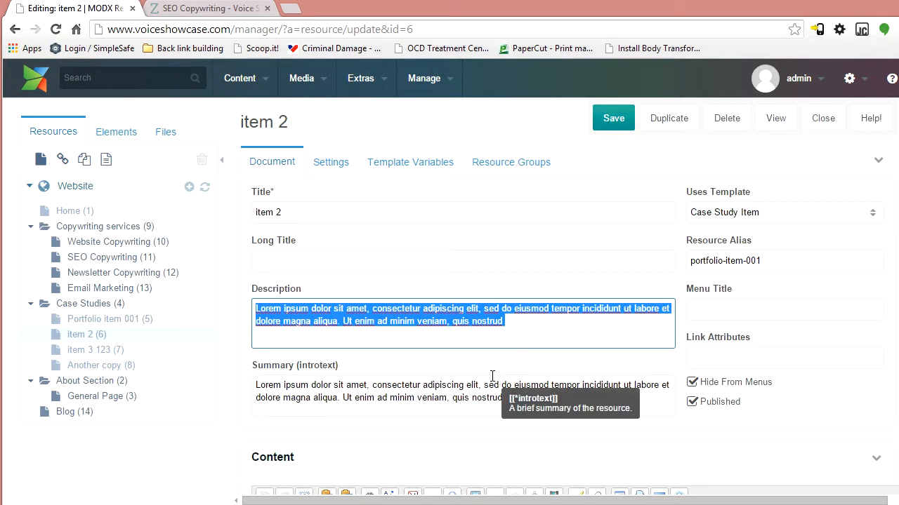
drag(258, 384, 587, 398)
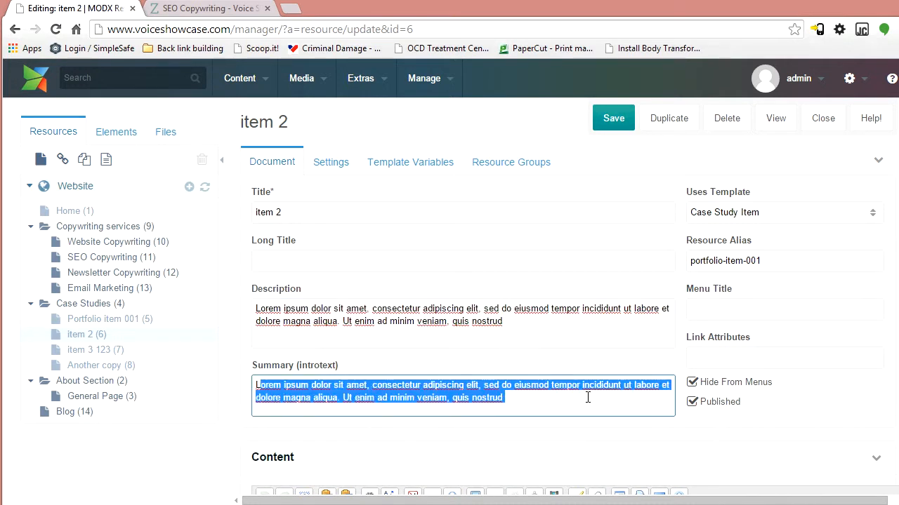
- On the live site, go to the home page and review the case studies and From the Blog sections, including the article summaries
click(195, 9)
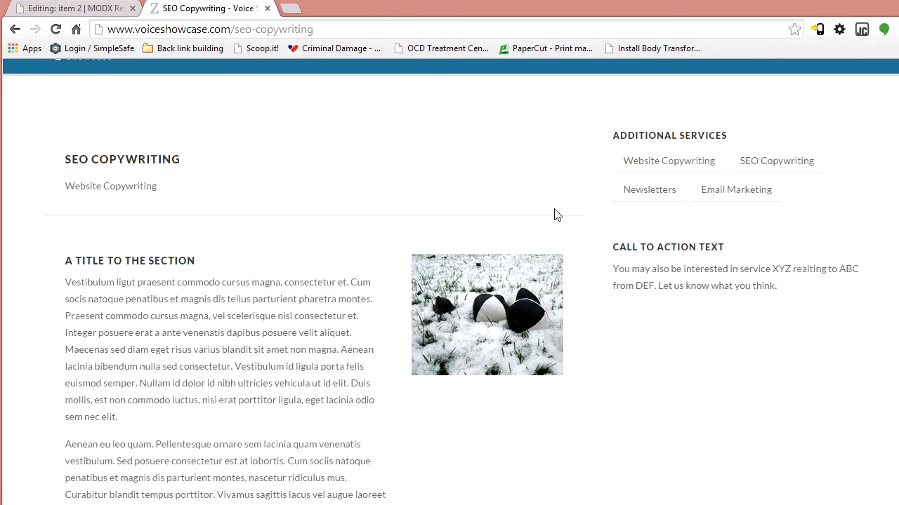
scroll(253, 130, up, 1)
click(105, 89)
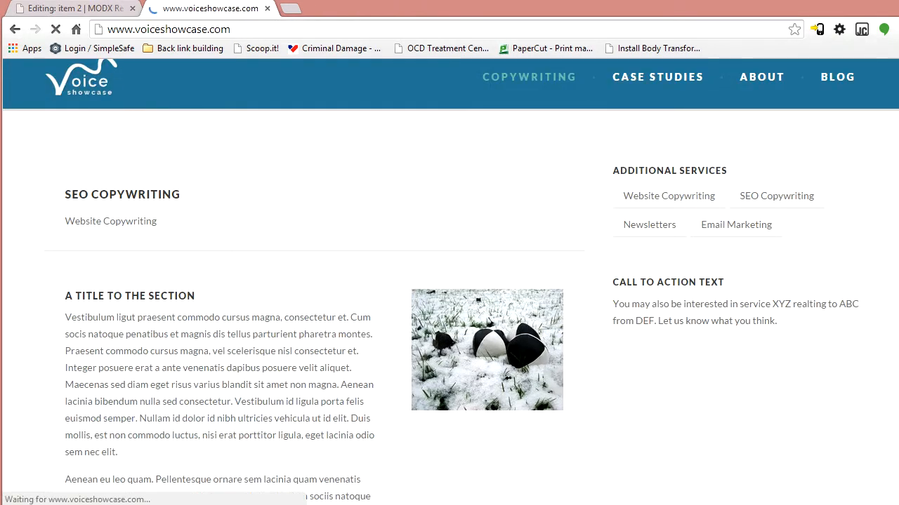
scroll(450, 280, down, 12)
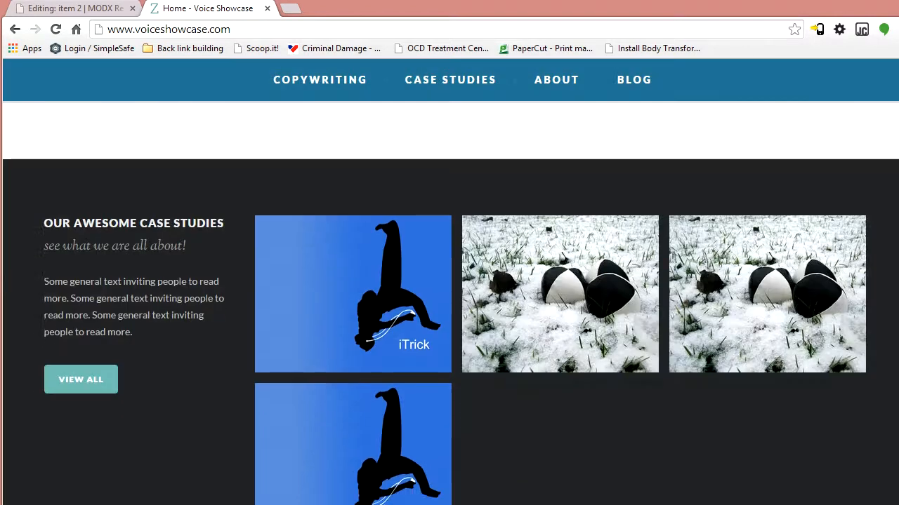
scroll(449, 281, up, 3)
scroll(450, 280, down, 4)
scroll(696, 367, down, 10)
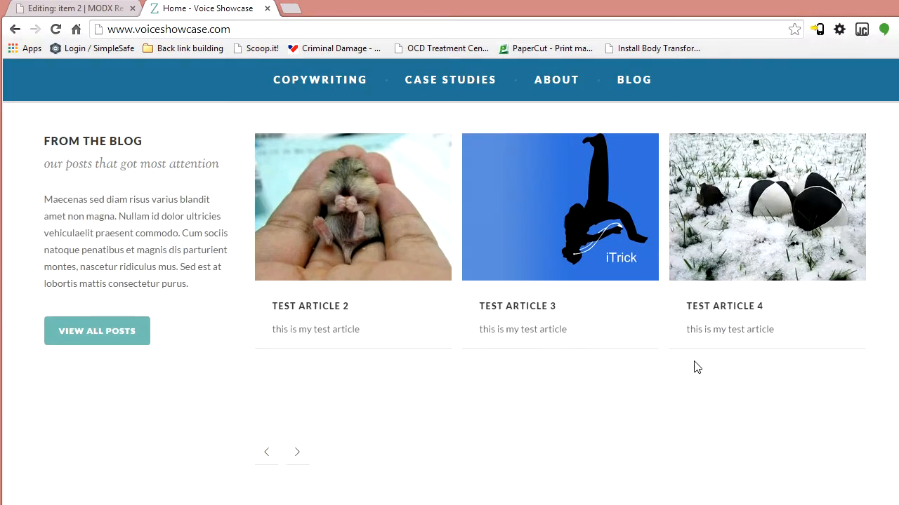
click(298, 453)
drag(283, 323, 434, 340)
- Highlight item 2's resource alias, and examine the matching part of the URL on the live Test Article 2 blog page
click(82, 7)
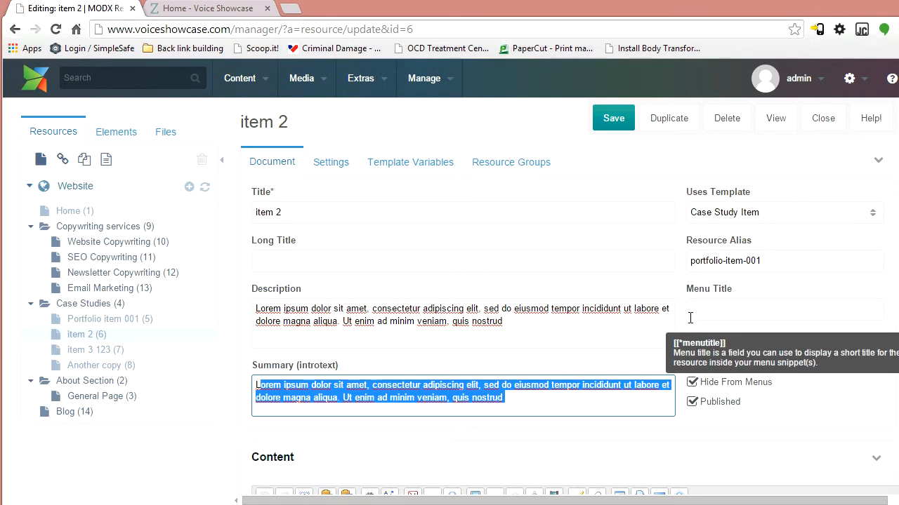
drag(680, 260, 744, 261)
click(215, 10)
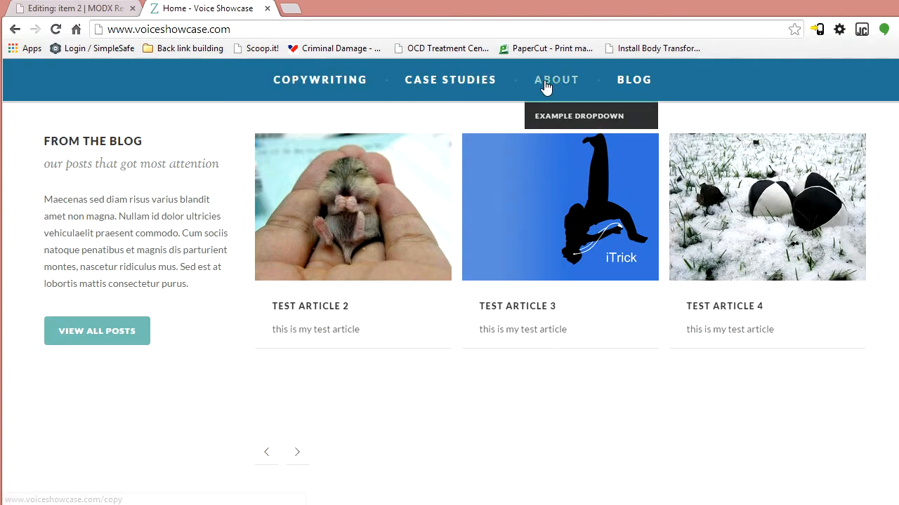
click(641, 79)
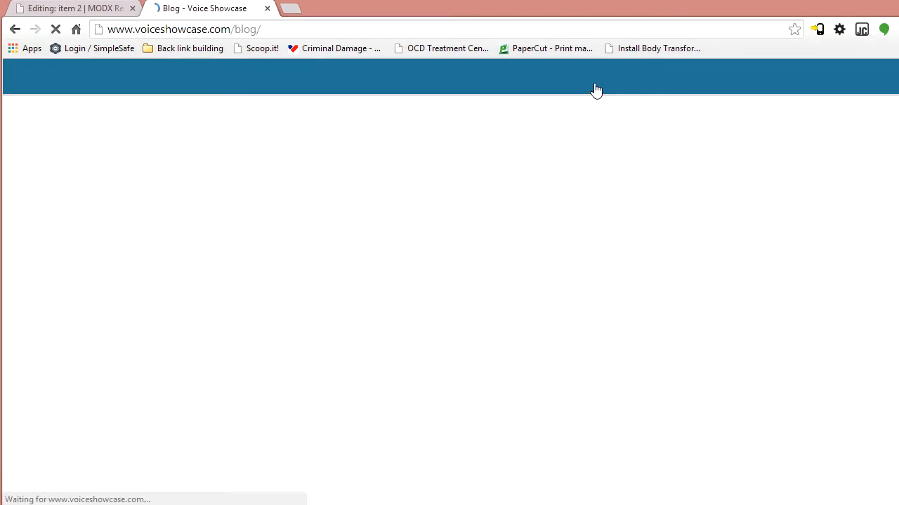
drag(232, 28, 289, 32)
click(126, 239)
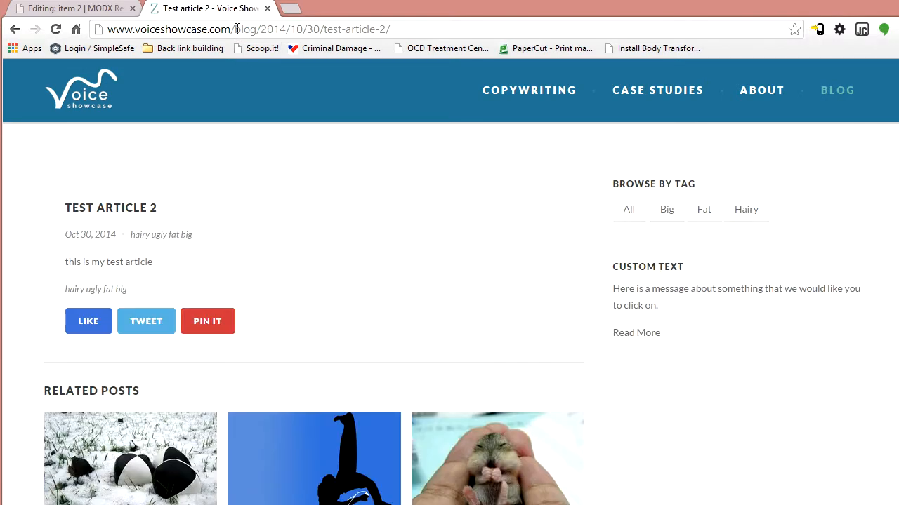
drag(236, 29, 425, 23)
drag(344, 28, 391, 25)
- Inspect item 2's Menu Title field and compare it with the menu on the live site
click(78, 8)
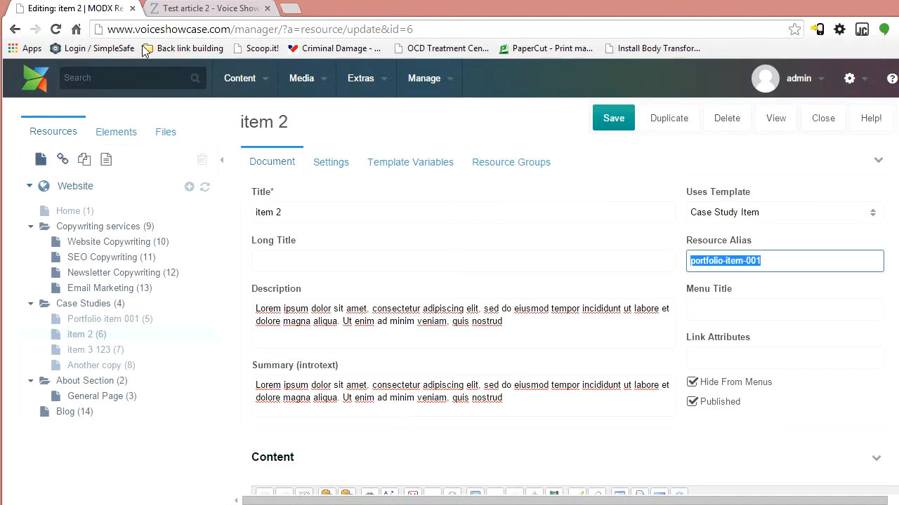
click(721, 302)
click(203, 7)
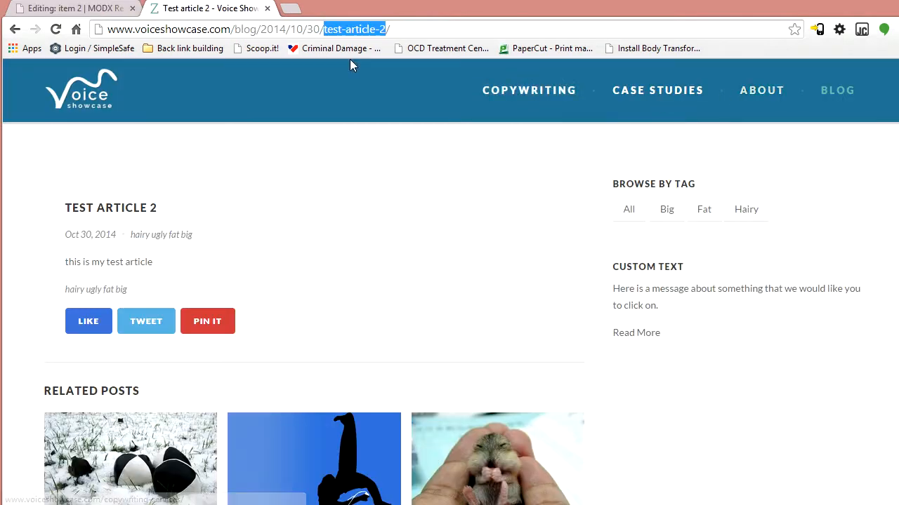
click(23, 7)
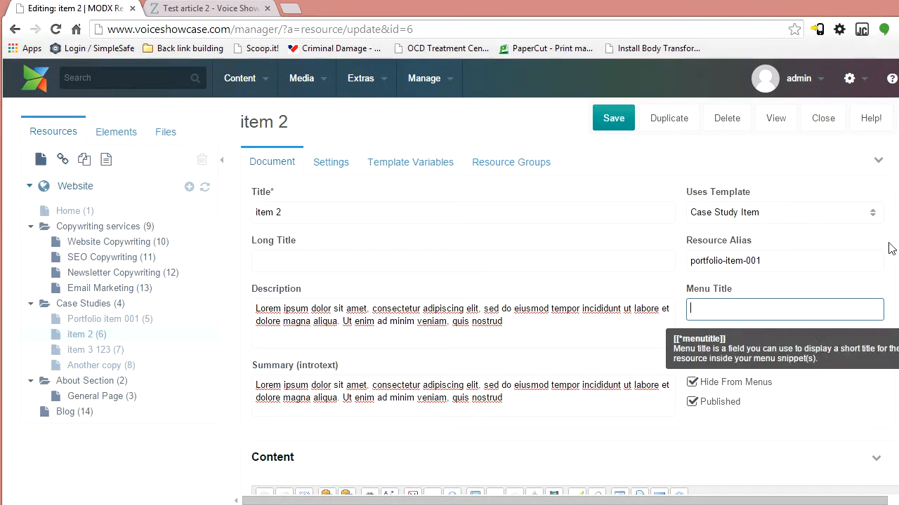
- Examine item 2's summary and content area, and compare them with the body text of the live Test Article 2 page
scroll(473, 288, down, 4)
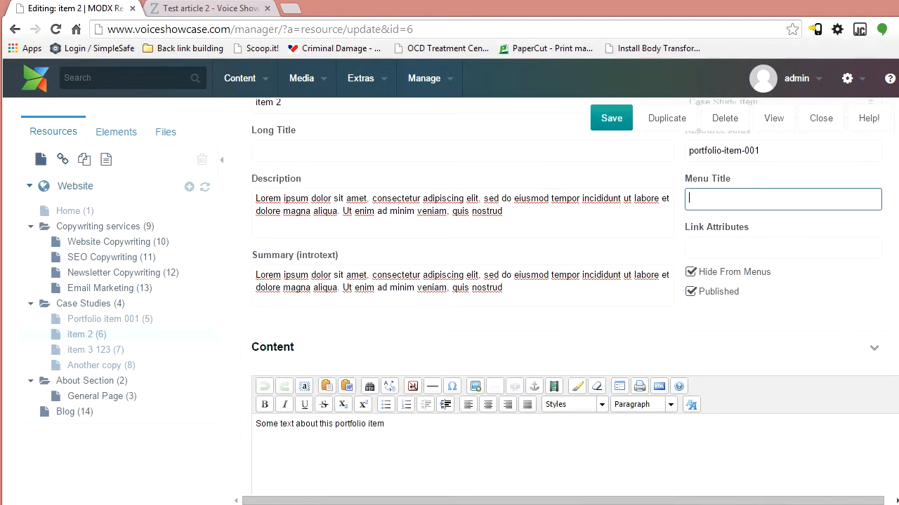
drag(385, 258, 267, 266)
click(202, 7)
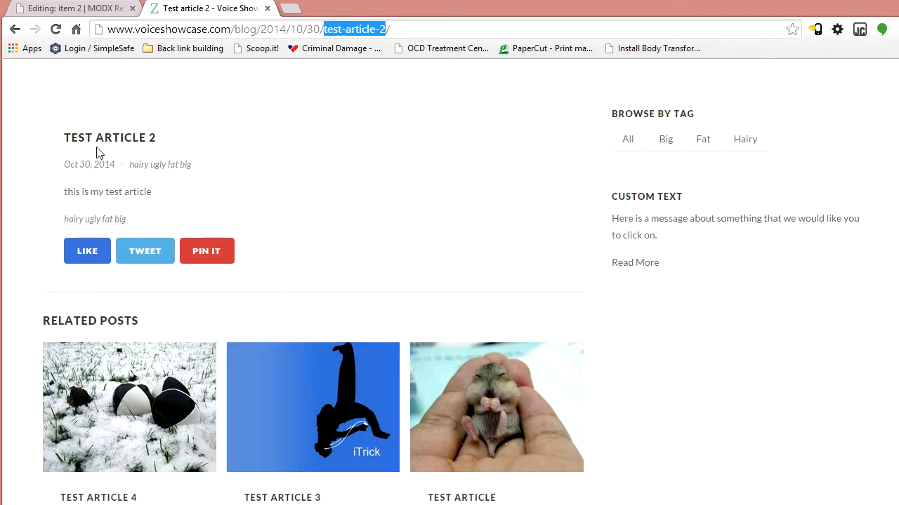
scroll(168, 203, down, 1)
drag(74, 139, 160, 141)
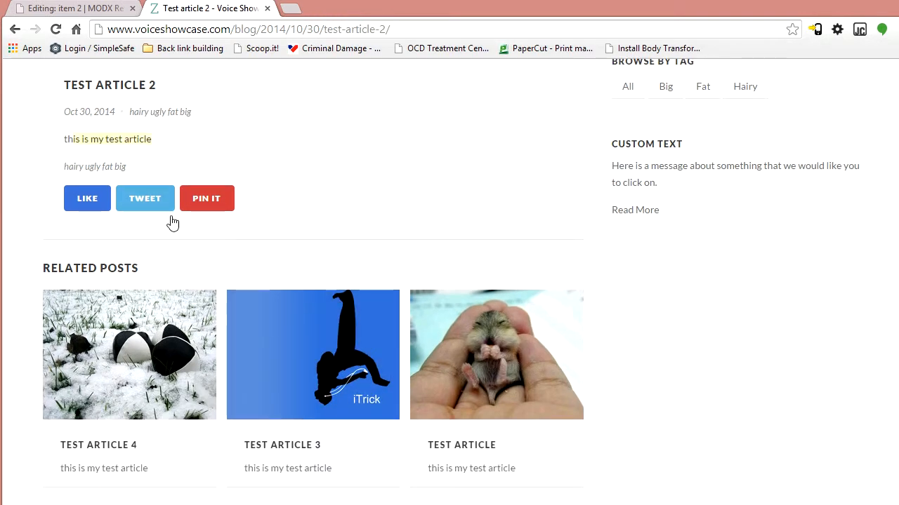
click(279, 187)
scroll(205, 78, up, 2)
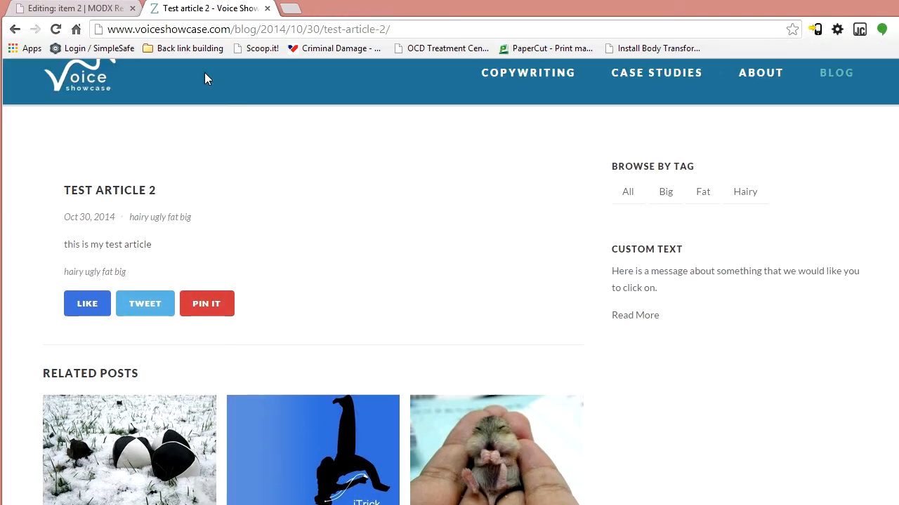
- Revisit item 2's document fields, and open Test Article 3 from the live Blog listing to review its layout
click(44, 8)
drag(898, 236, 896, 121)
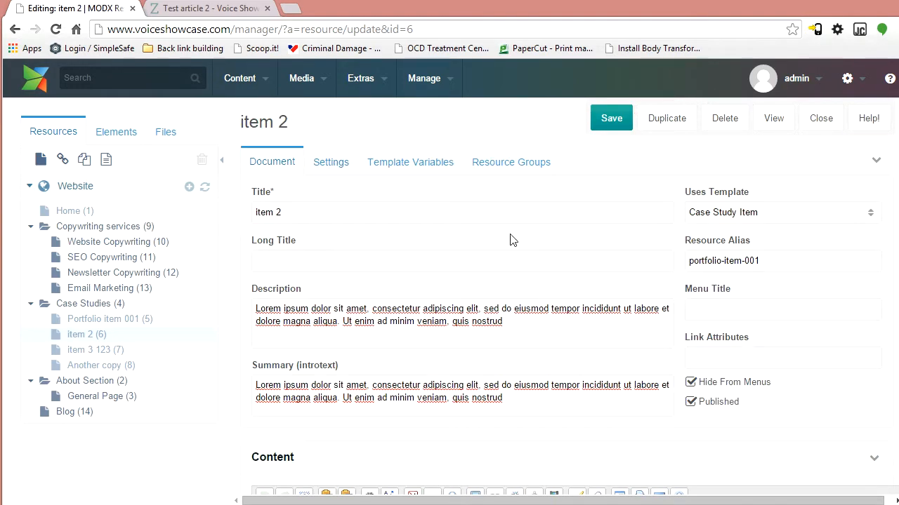
key(ctrl+Tab)
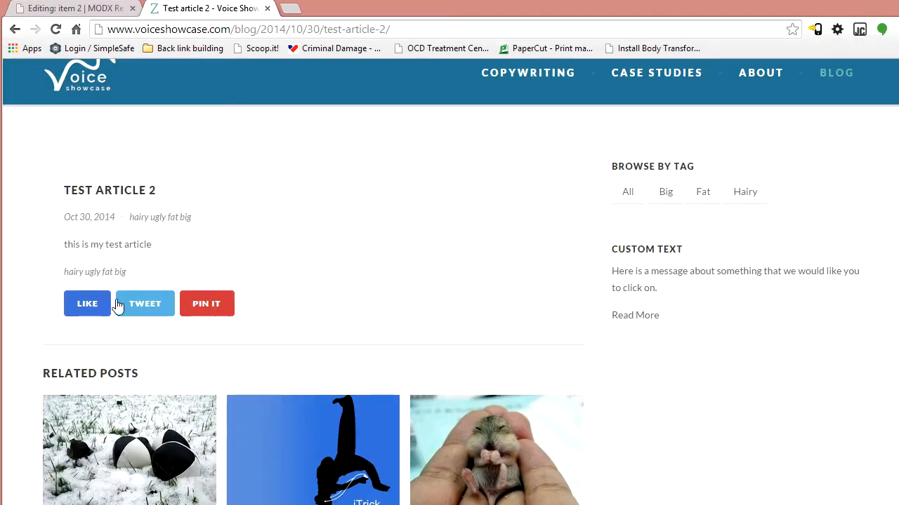
scroll(169, 300, down, 1)
scroll(411, 262, up, 1)
click(836, 76)
scroll(457, 330, down, 2)
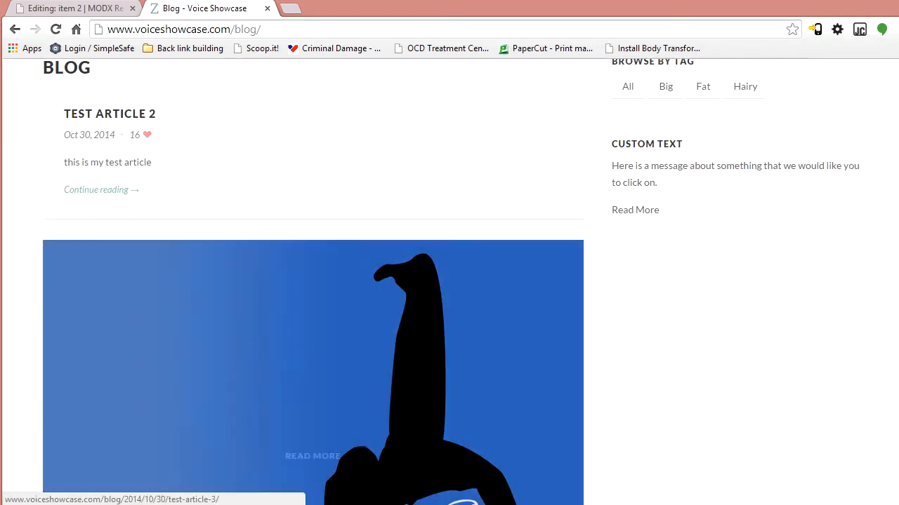
scroll(314, 208, down, 5)
click(314, 208)
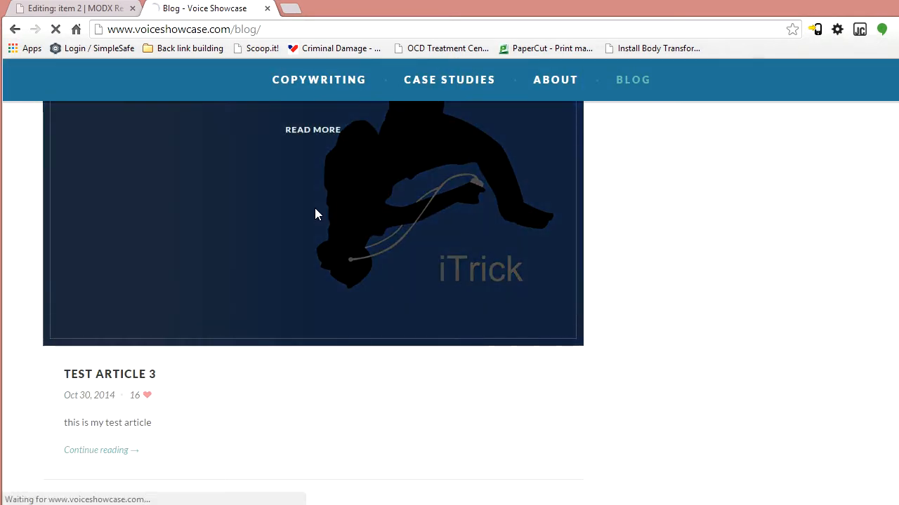
scroll(449, 281, down, 5)
scroll(450, 281, up, 4)
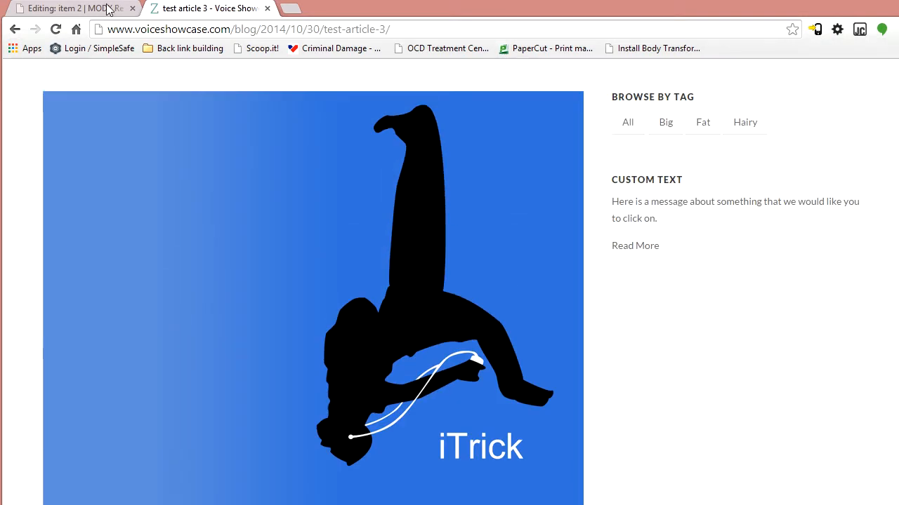
- Open item 2's template variables in MODX and look through the details, Foot CTA, general and Testimonial categories
click(78, 8)
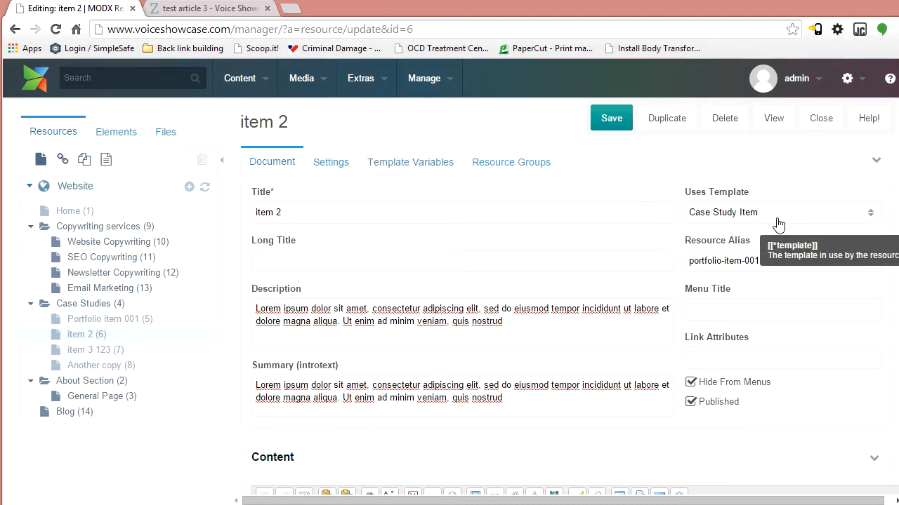
click(382, 163)
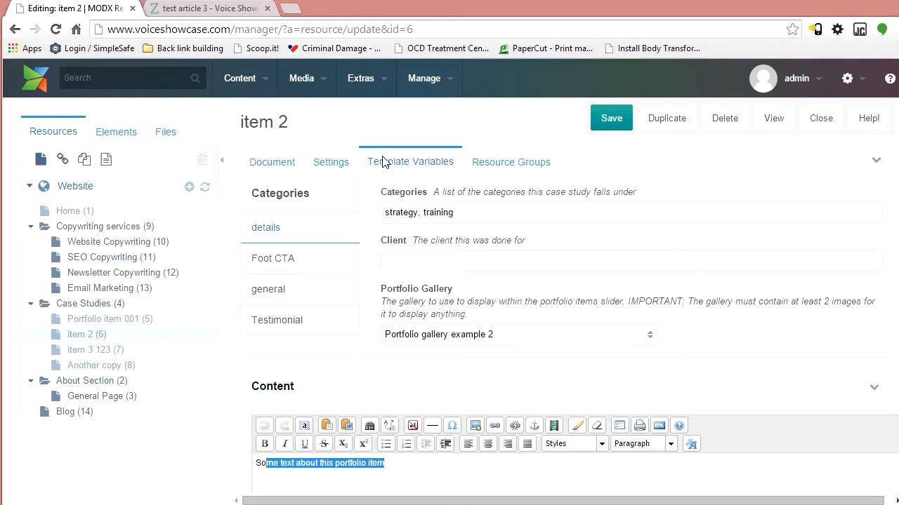
click(302, 261)
click(292, 290)
click(299, 317)
click(279, 292)
click(283, 265)
click(284, 232)
- Inspect the thumbnail image variable under general and the testimonial text and source fields under Testimonial
click(311, 295)
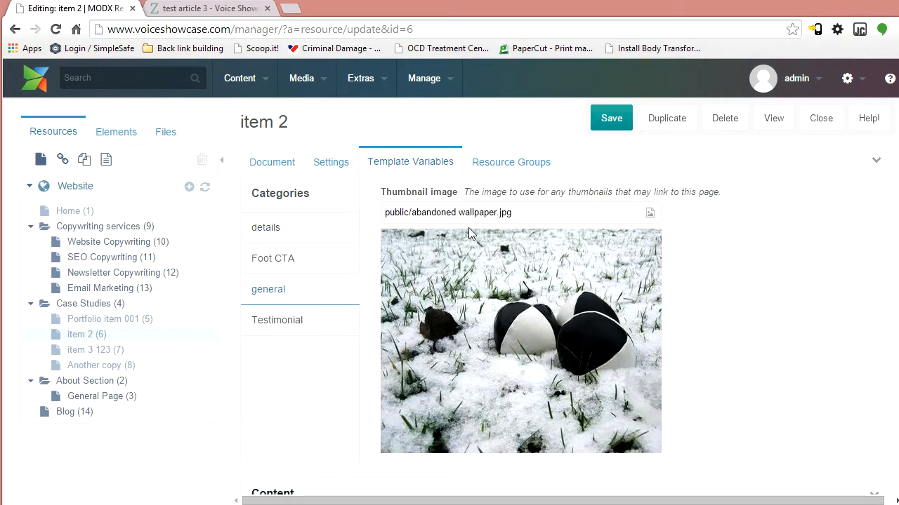
scroll(507, 222, down, 1)
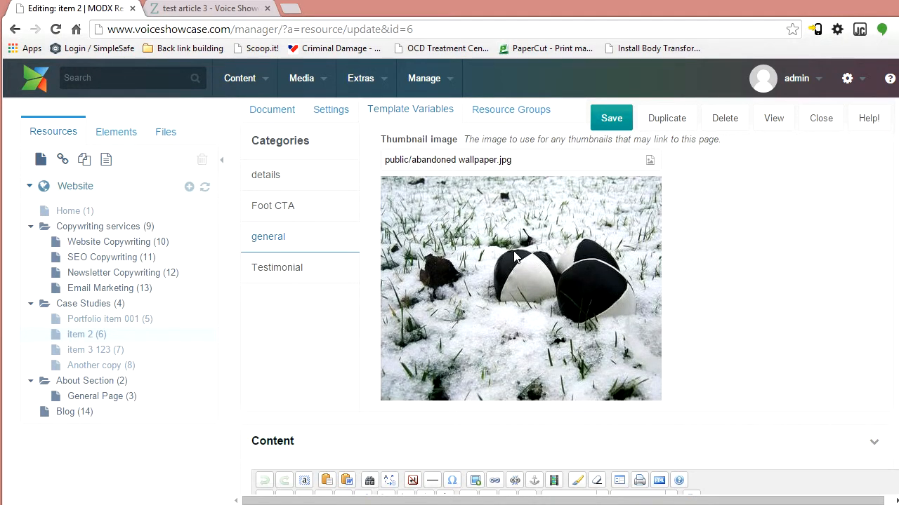
click(287, 246)
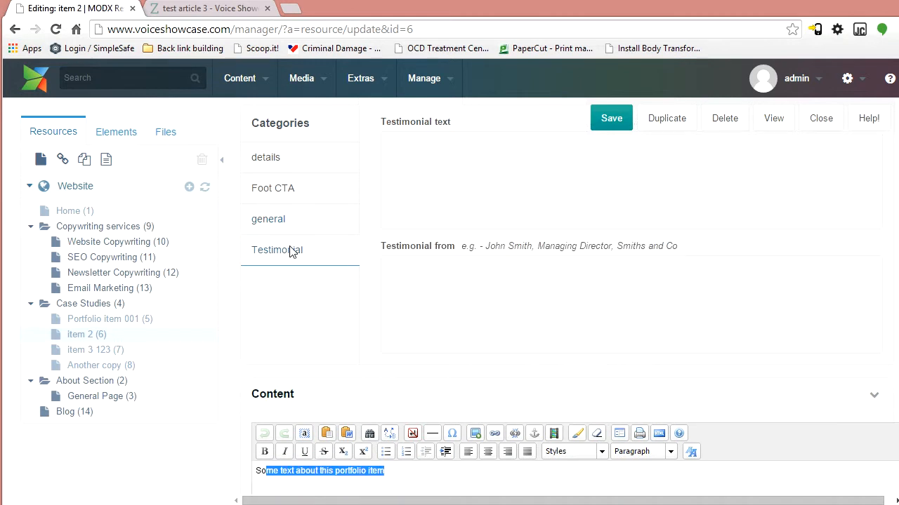
scroll(820, 313, up, 1)
click(507, 235)
click(493, 340)
click(513, 234)
click(531, 377)
- Show the Foot CTA template variables, launch a preview of the item 2 page and close the preview
click(283, 254)
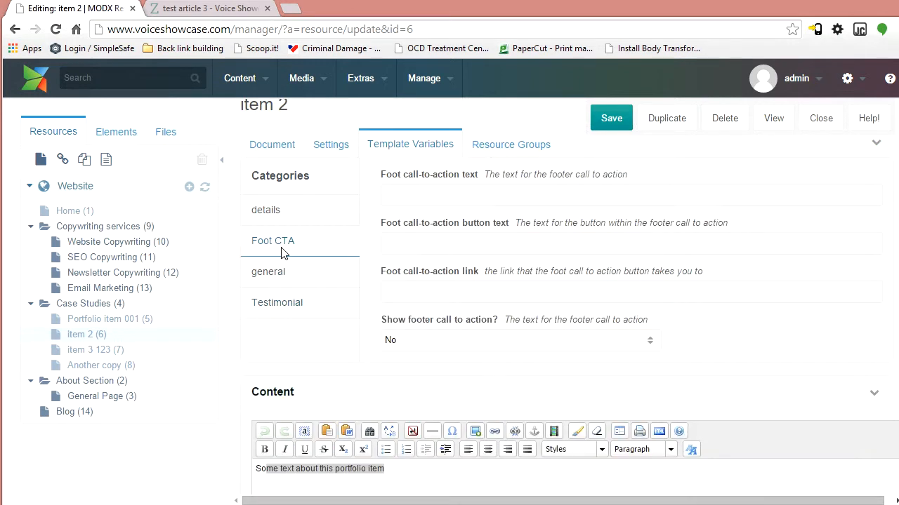
click(774, 118)
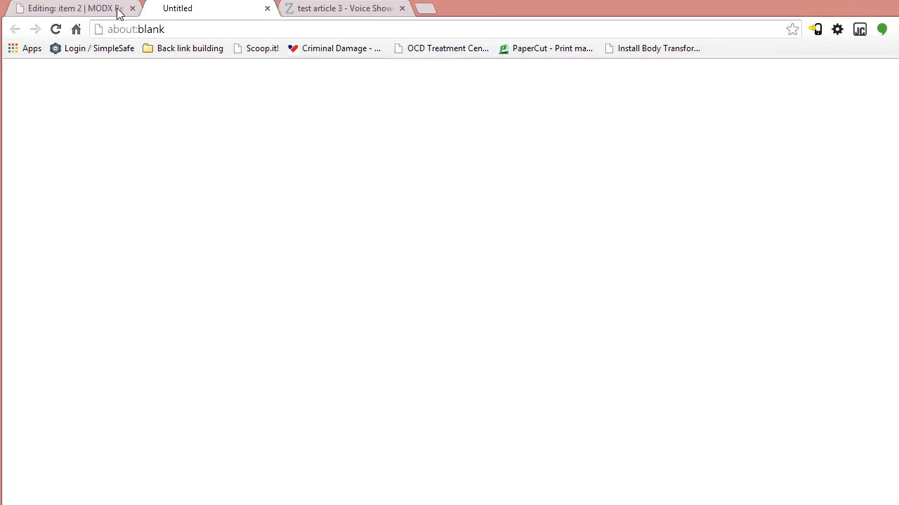
click(267, 9)
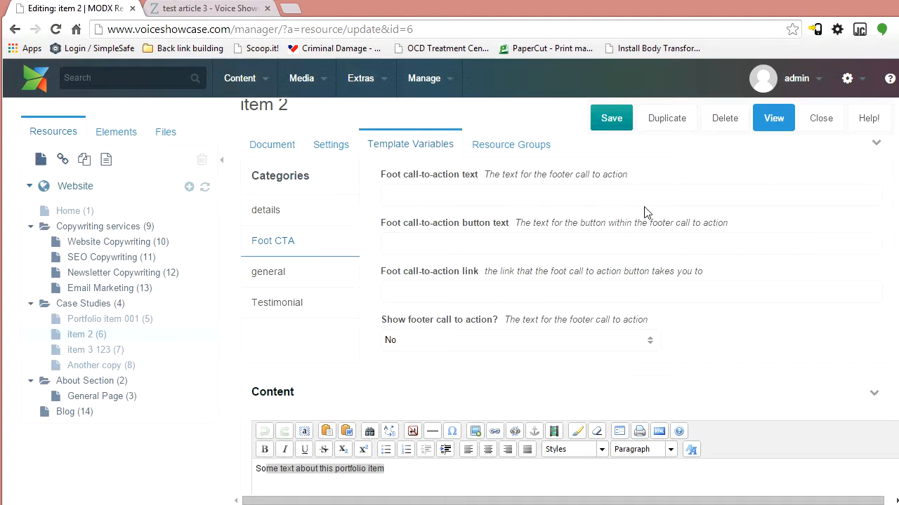
- Show item 2's details template variables and examine the Categories, Client and Portfolio Gallery fields
click(304, 214)
click(447, 240)
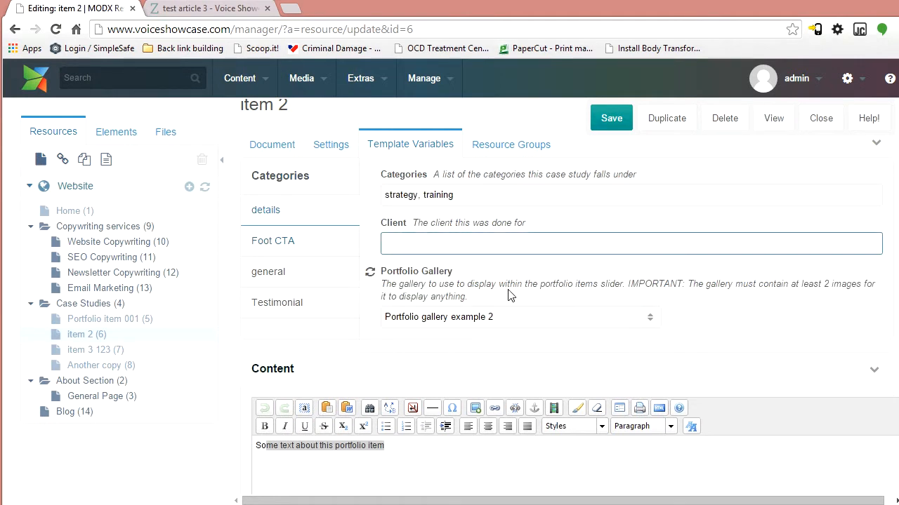
click(421, 197)
click(428, 249)
drag(435, 277, 471, 303)
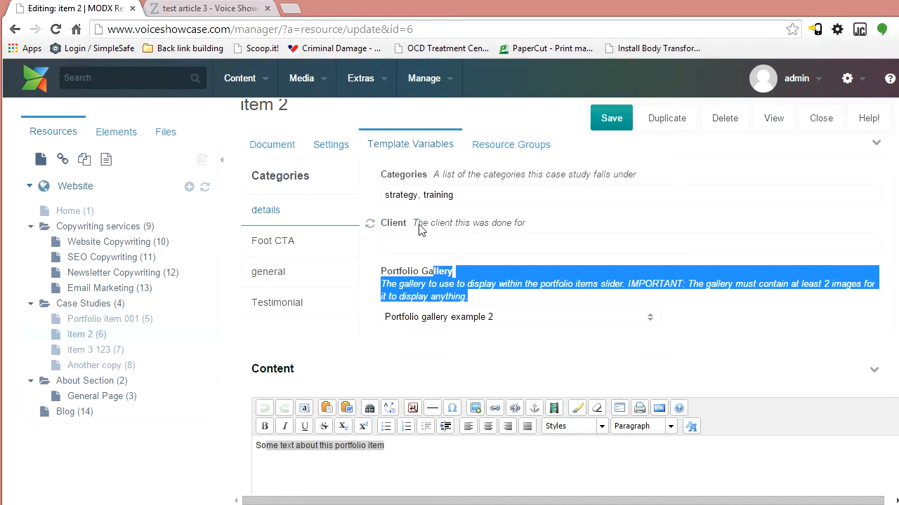
click(610, 194)
scroll(370, 267, up, 1)
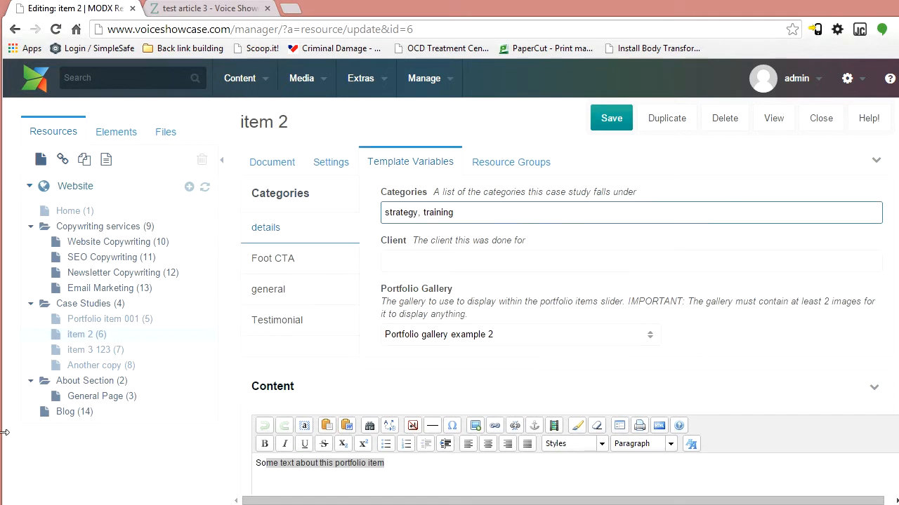
- Open the Blog container, look through its settings and article list, and open the article "What kind of writer are you?" for editing
click(65, 412)
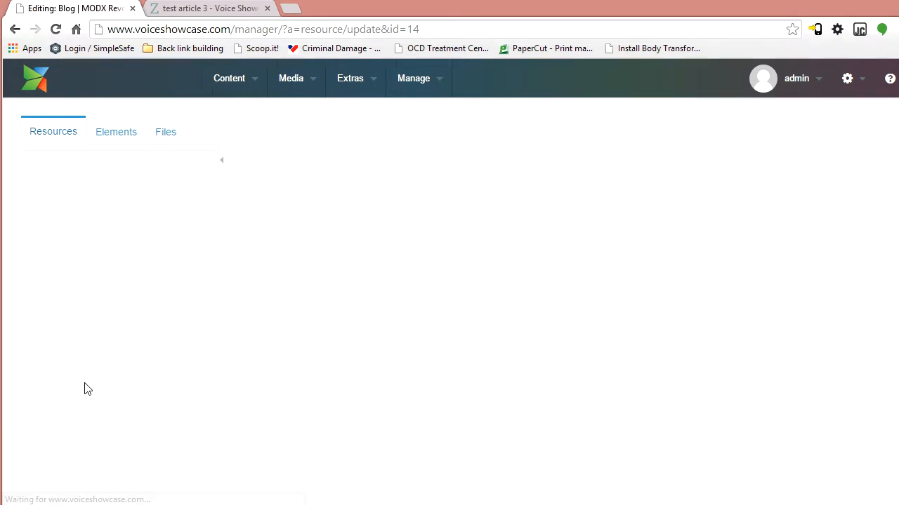
scroll(897, 153, down, 4)
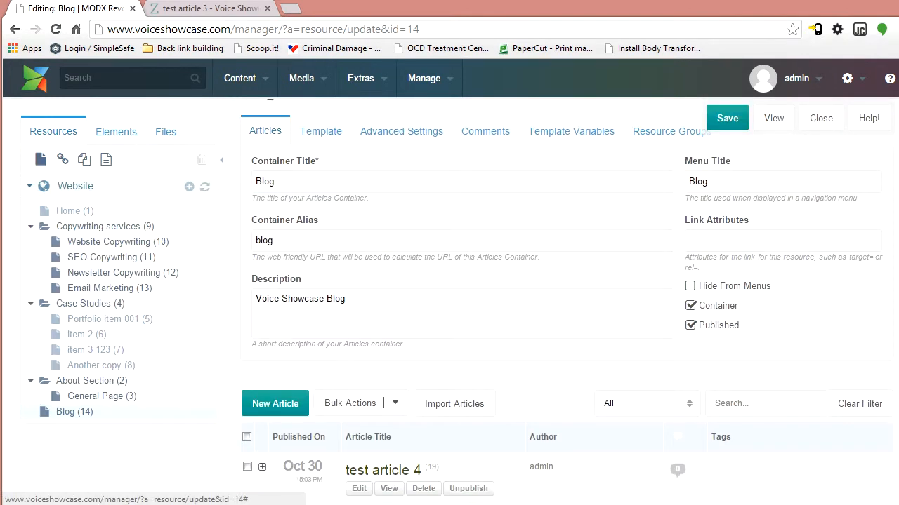
scroll(567, 302, down, 1)
scroll(568, 302, up, 5)
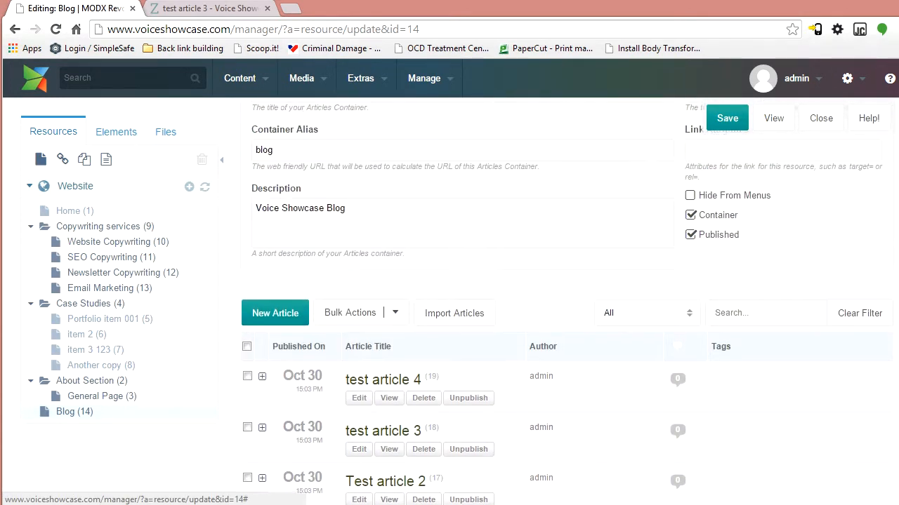
scroll(568, 302, down, 4)
scroll(499, 292, down, 1)
click(430, 409)
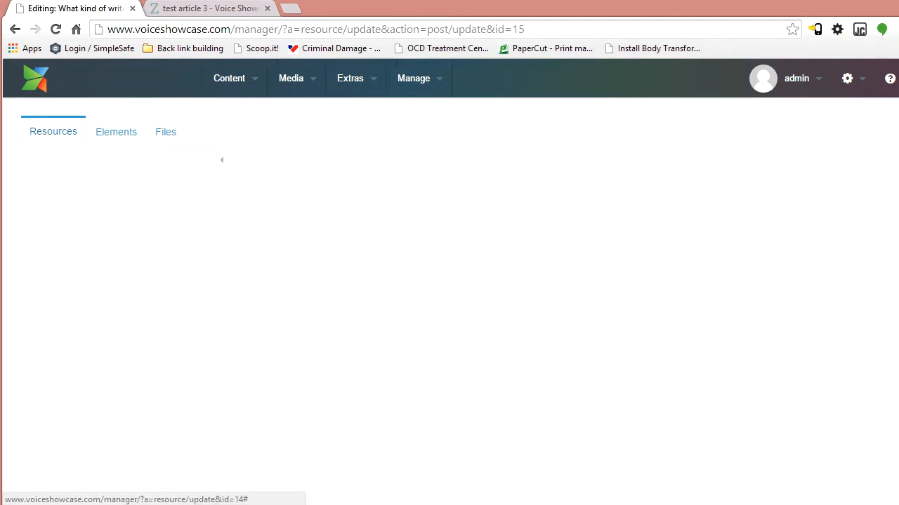
- Examine the article's content, publishing information, template, alias and tags in the editor
scroll(845, 226, down, 2)
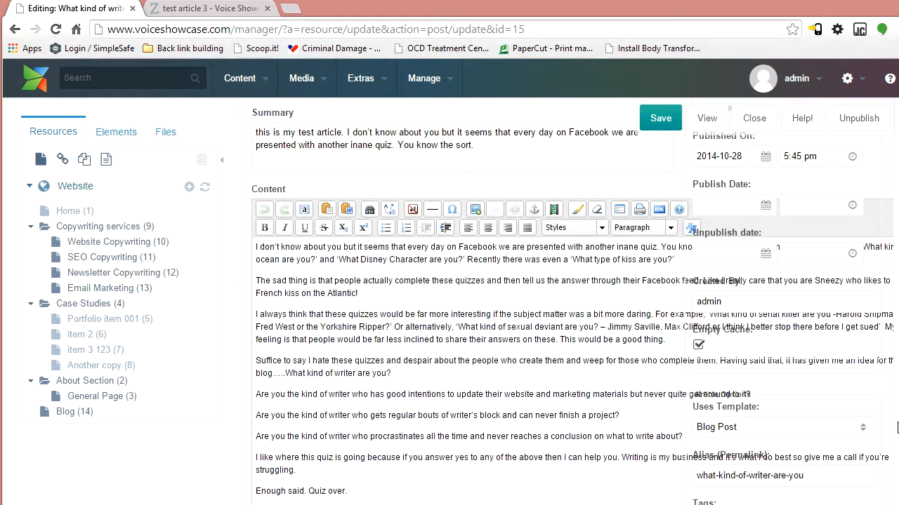
drag(5, 301, 0, 302)
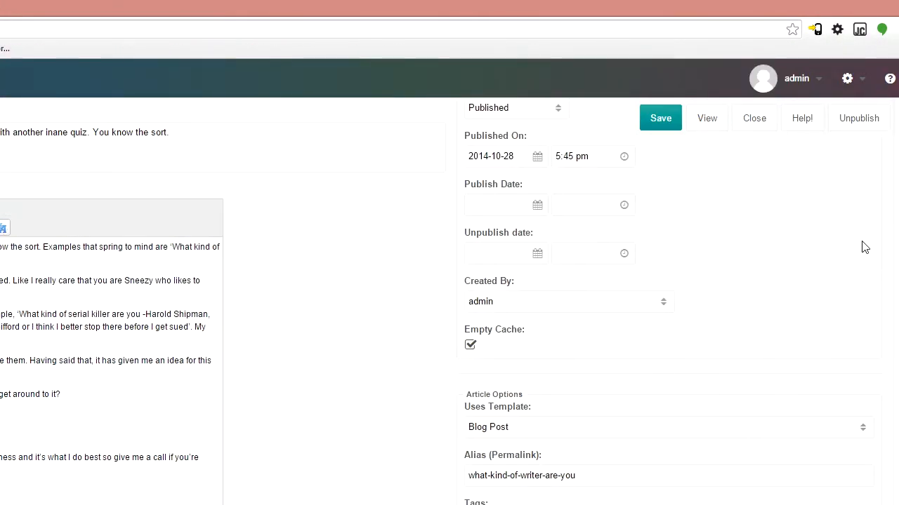
scroll(588, 454, down, 2)
drag(226, 464, 7, 464)
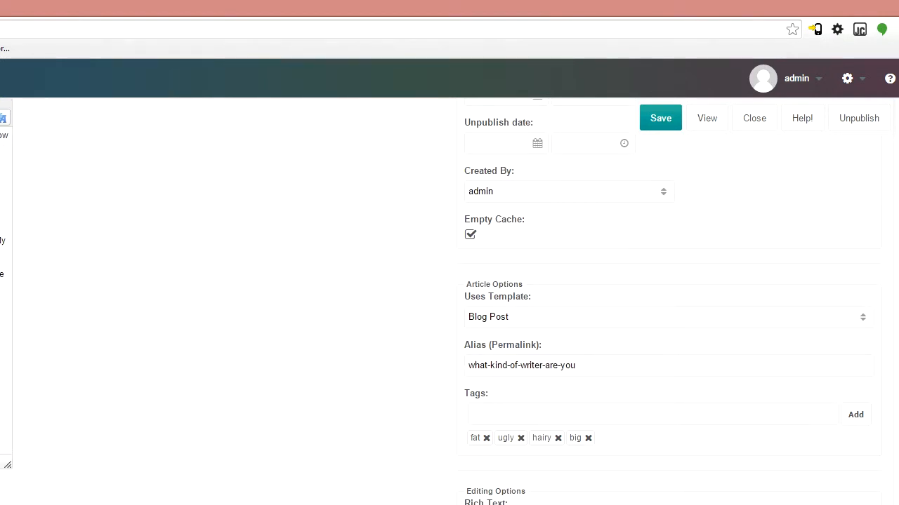
drag(0, 302, 0, 302)
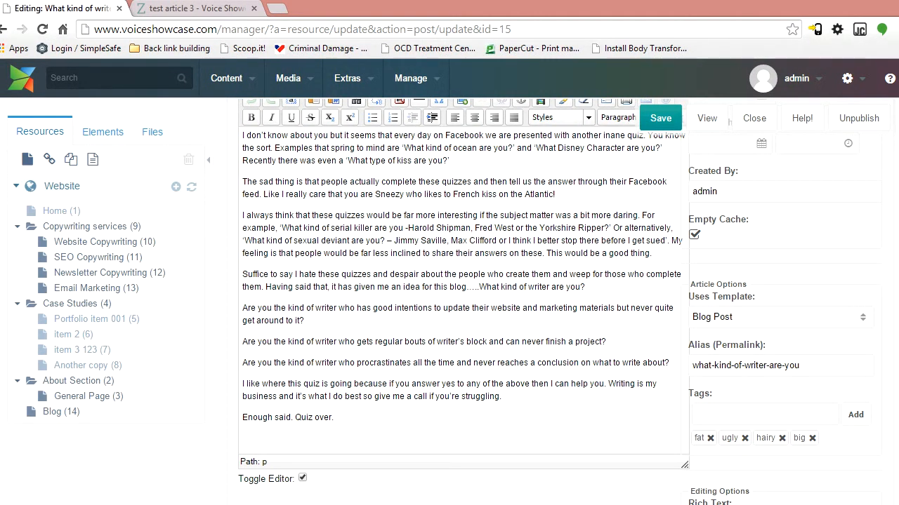
drag(898, 211, 898, 211)
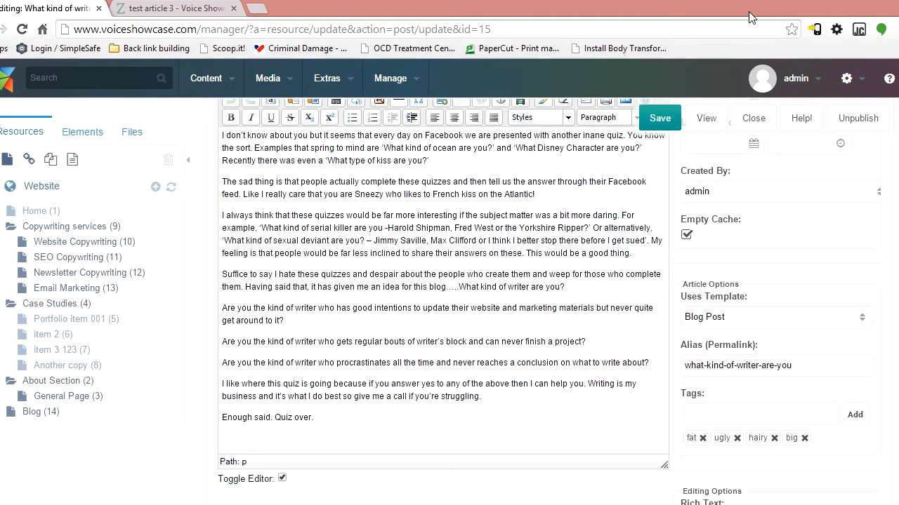
scroll(811, 364, up, 5)
scroll(812, 364, down, 5)
click(711, 394)
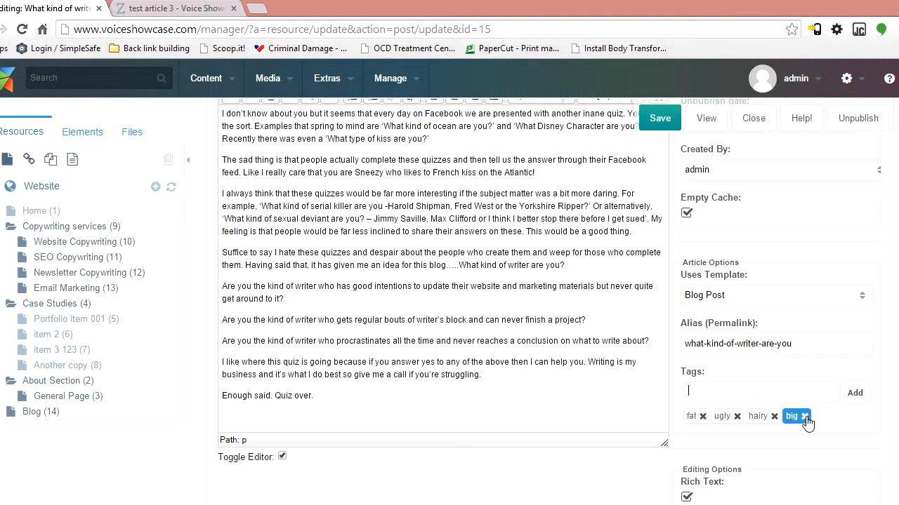
- Review the tags and related posts on the live Test Article 3 page, checking the tags against the article editor
key(ctrl+Tab)
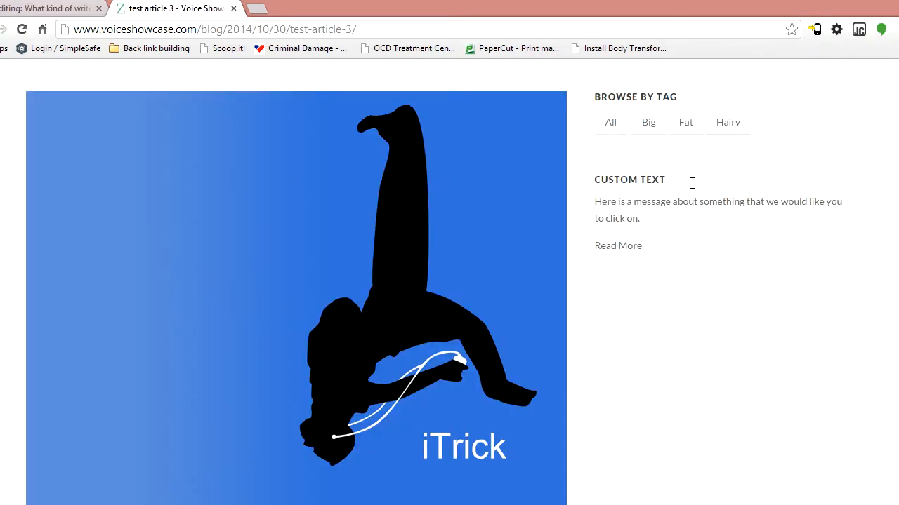
scroll(56, 344, down, 3)
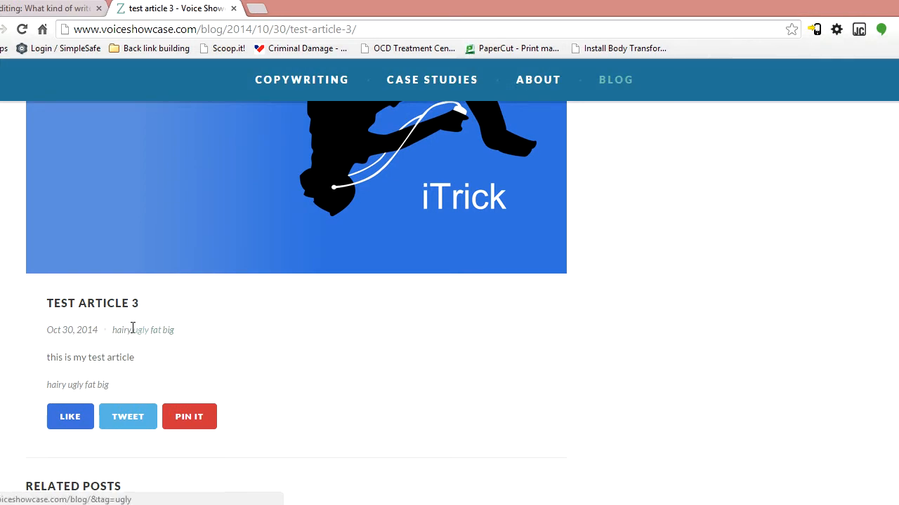
click(45, 10)
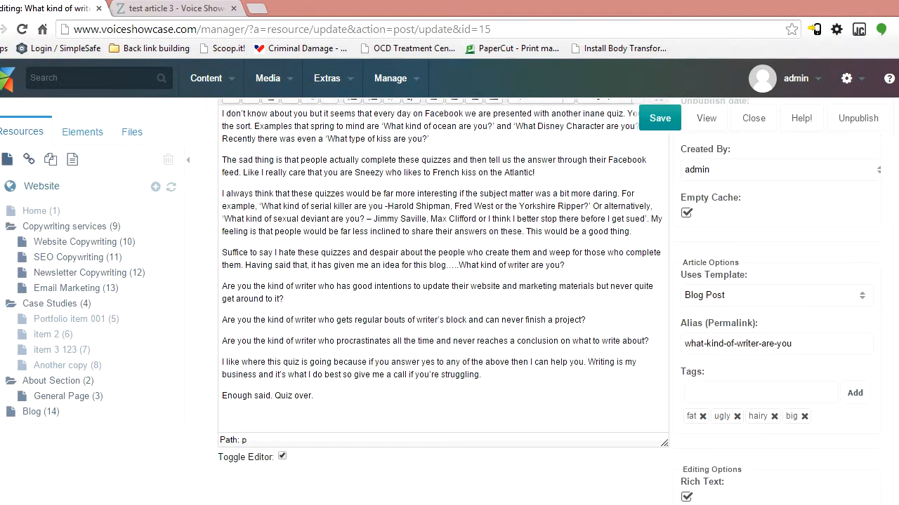
click(167, 10)
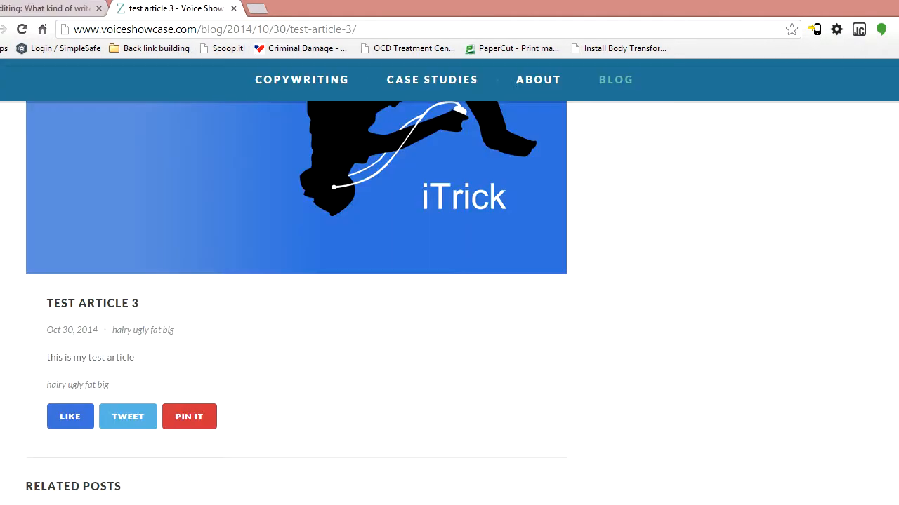
scroll(492, 351, down, 4)
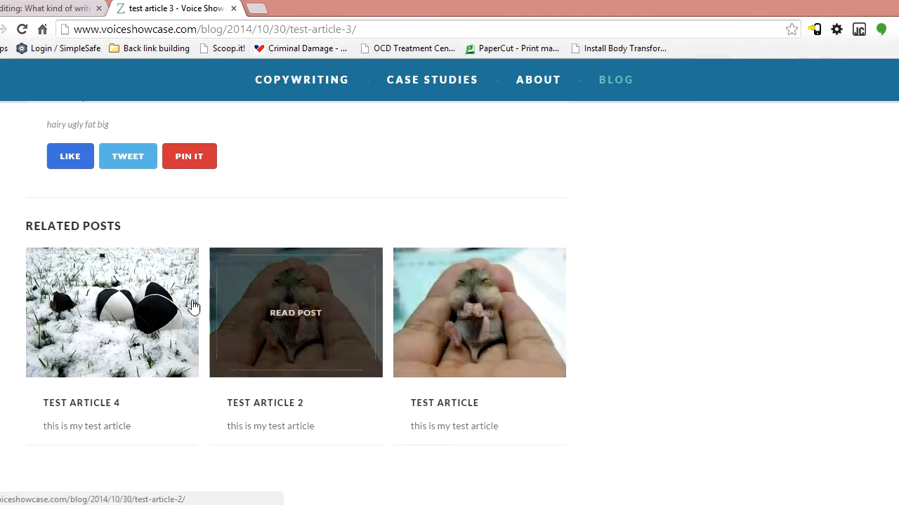
- Highlight the article's title and summary in MODX and compare them with the related posts on the live page
click(49, 10)
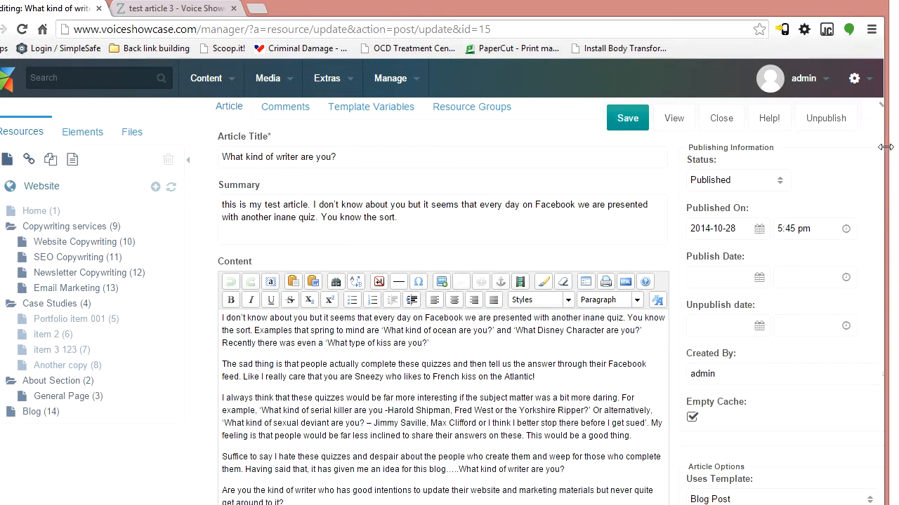
drag(223, 157, 316, 157)
triple_click(470, 217)
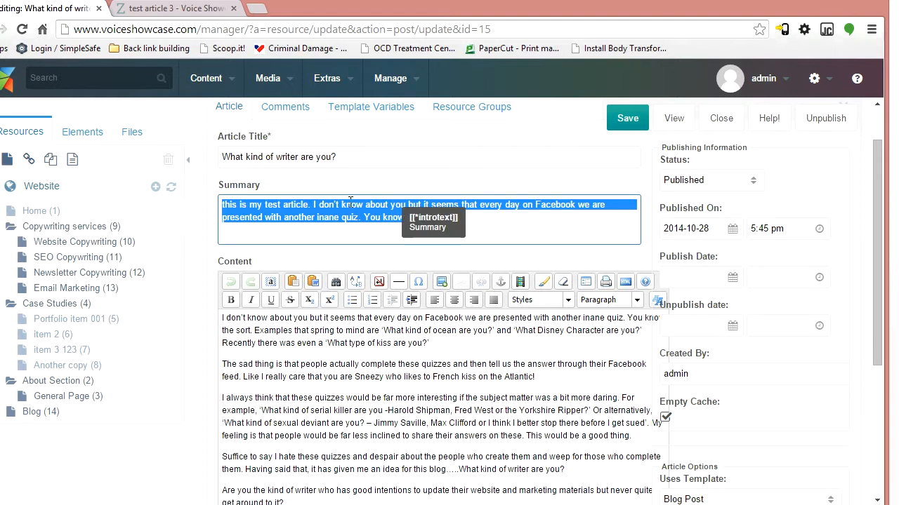
click(151, 9)
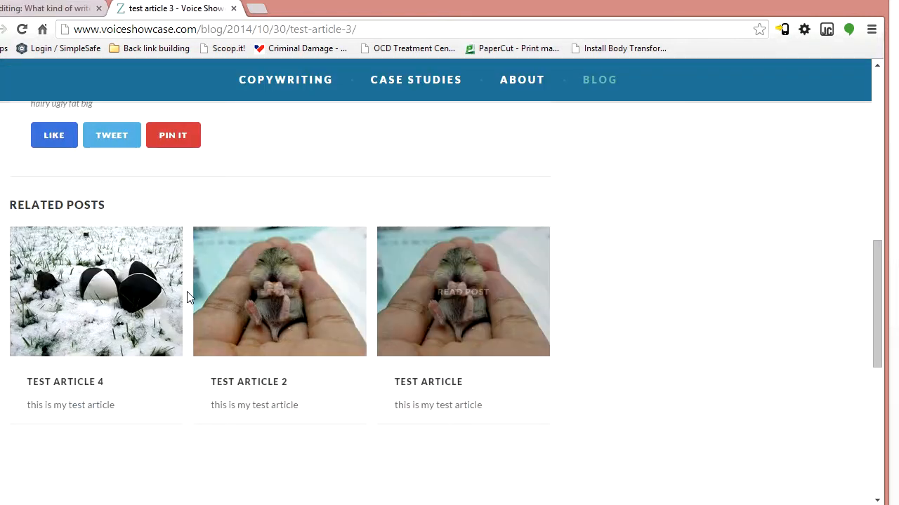
drag(882, 293, 887, 149)
click(33, 8)
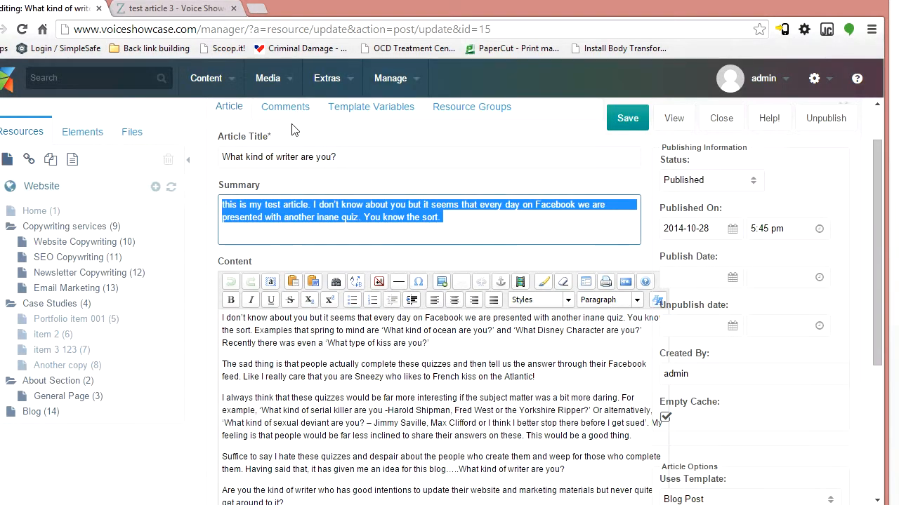
- Open the article's template variables and examine the head image
drag(879, 212, 879, 193)
drag(0, 205, 6, 205)
click(411, 145)
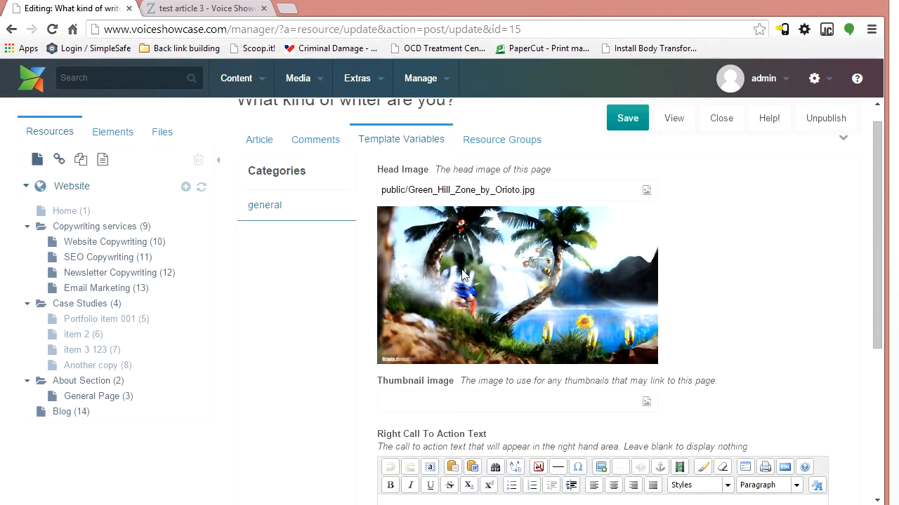
- Open the "What kind of writer are you?" article from the live site's Blog listing
click(175, 8)
scroll(625, 246, up, 2)
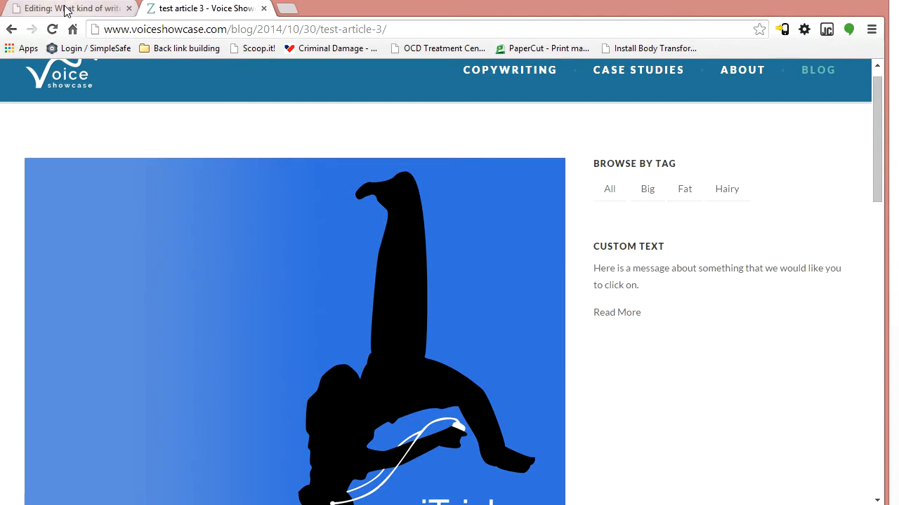
click(818, 70)
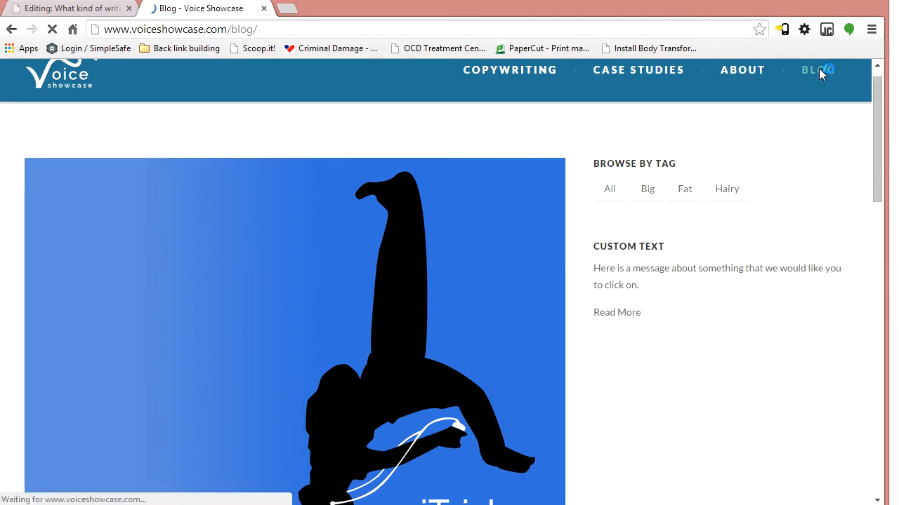
scroll(328, 205, down, 15)
click(328, 204)
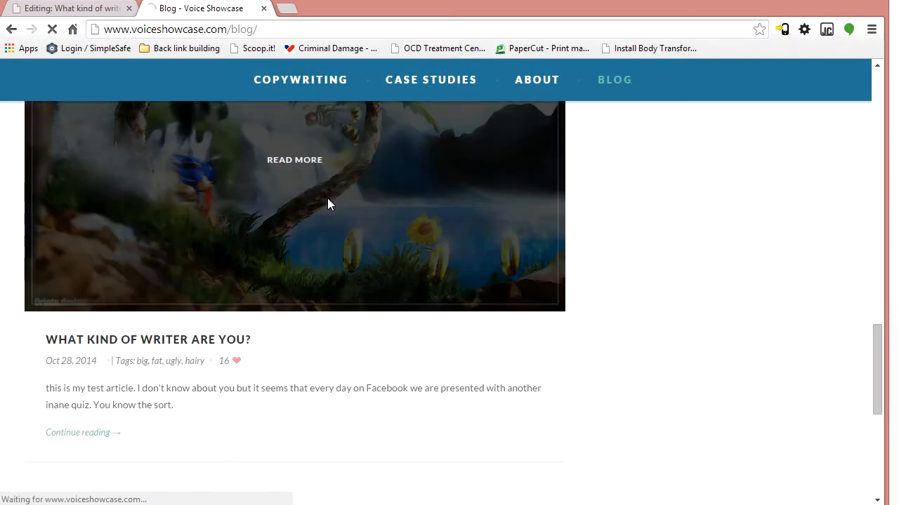
- Compare the article's head image and right call to action variables with its live page, highlighting the Custom Text block
click(103, 9)
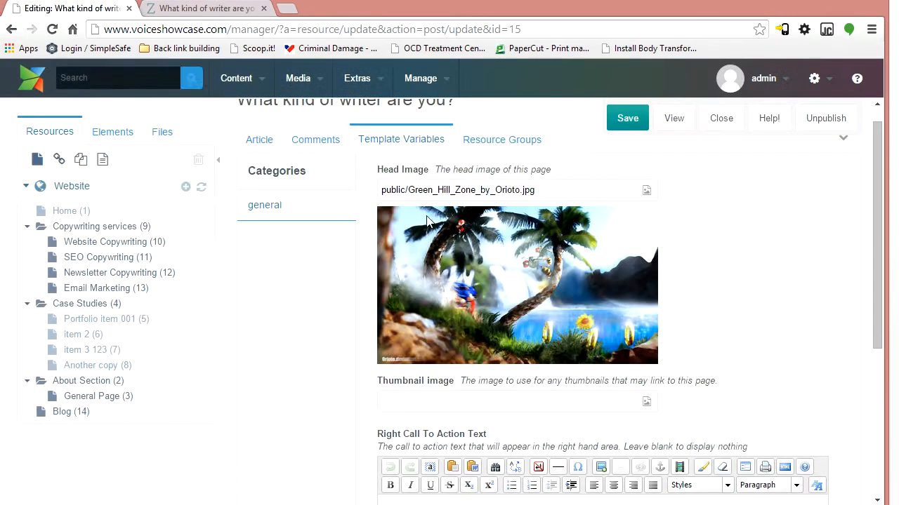
drag(878, 173, 856, 297)
click(181, 10)
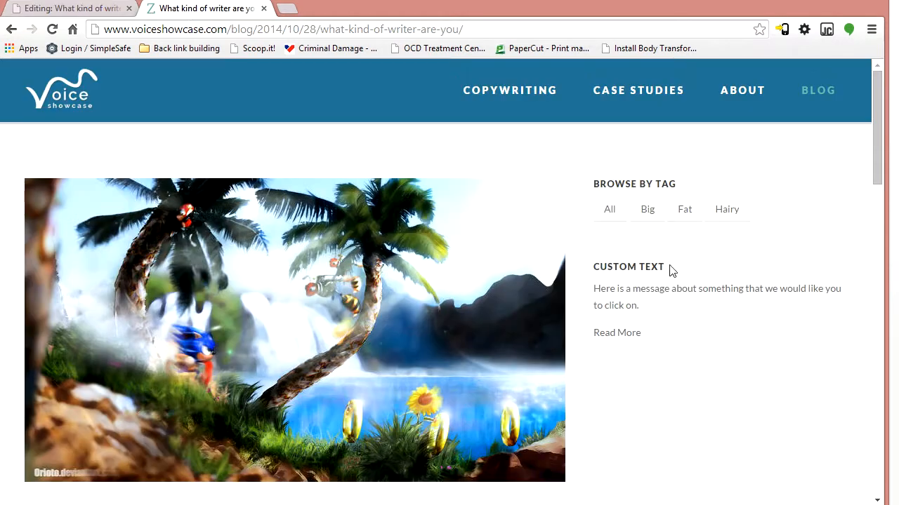
drag(605, 286, 696, 338)
click(57, 9)
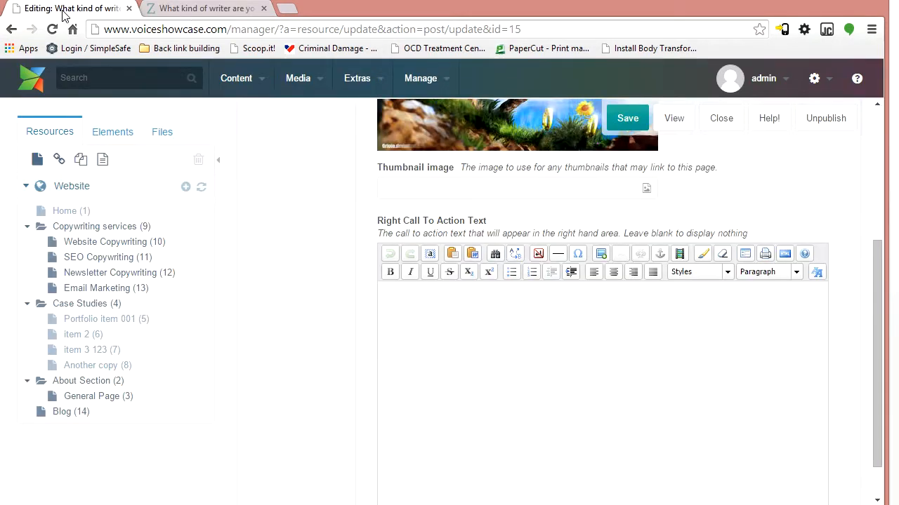
- Inspect the thumbnail image and Right Call To Action Text variables, and return to the live article's Custom Text block
mouse_move(881, 289)
mouse_down()
mouse_move(879, 196)
mouse_move(877, 291)
mouse_move(879, 280)
mouse_up()
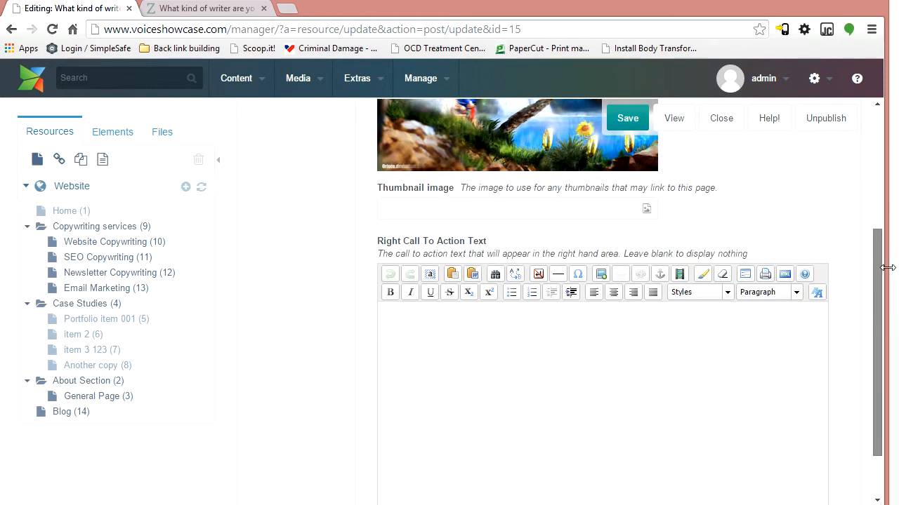
click(409, 211)
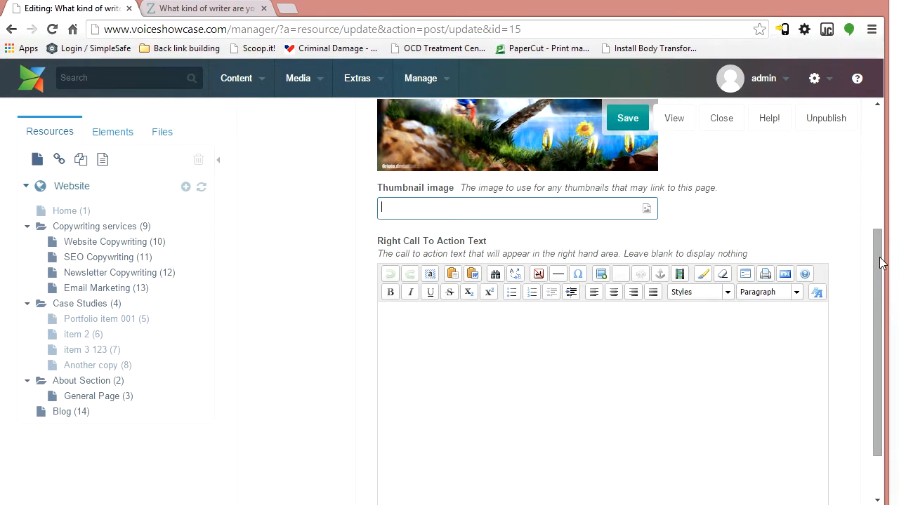
scroll(881, 262, up, 2)
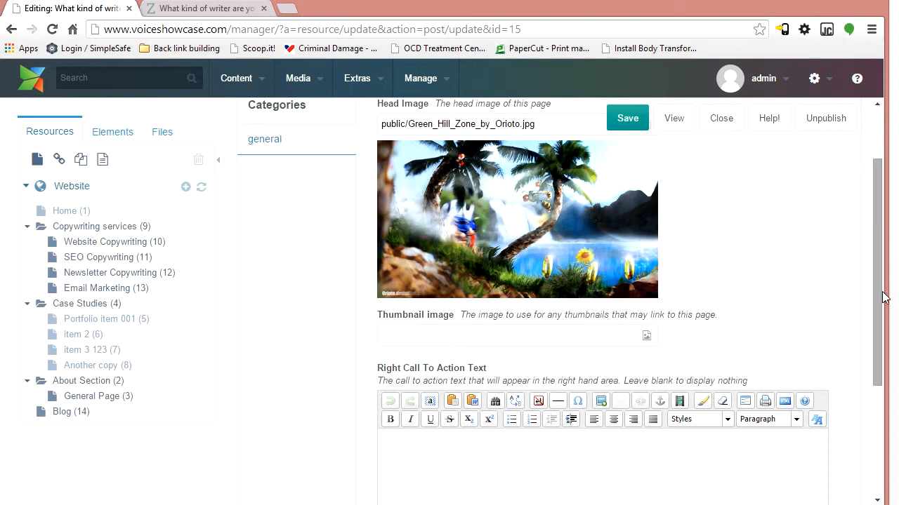
scroll(863, 330, down, 2)
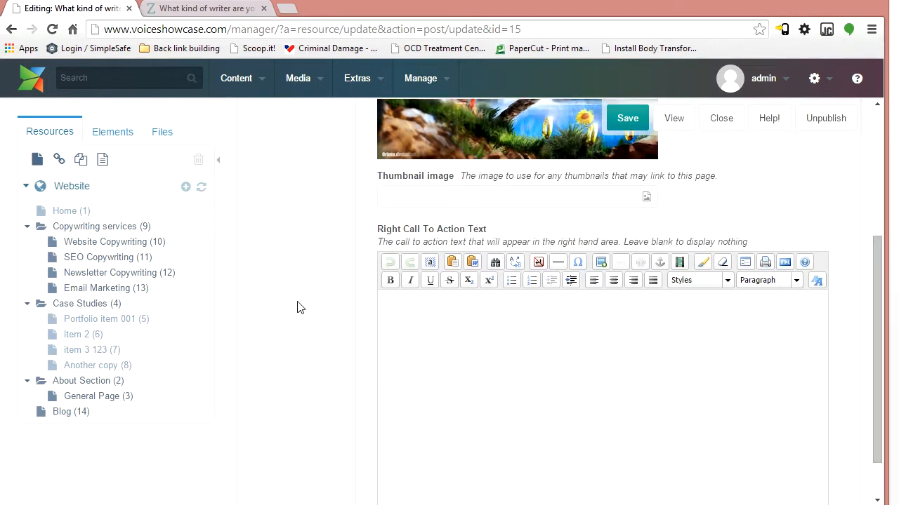
scroll(330, 309, down, 1)
drag(410, 195, 451, 195)
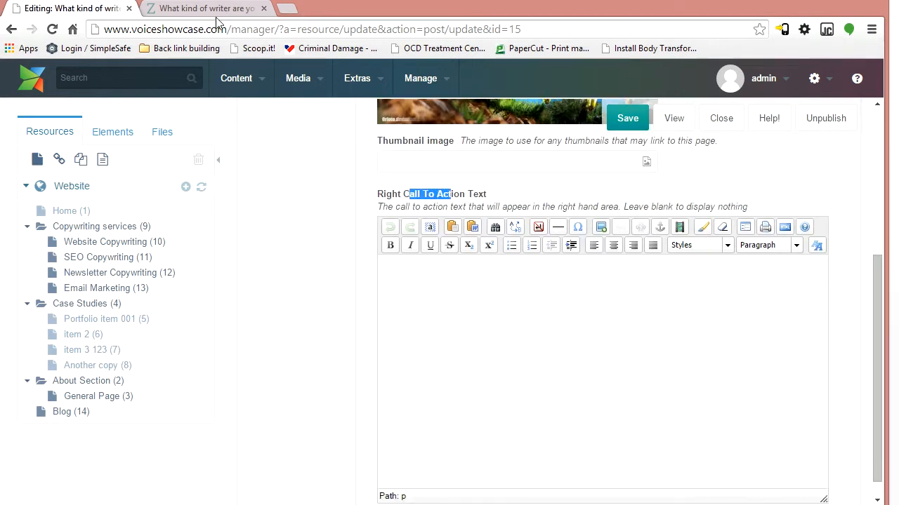
click(211, 9)
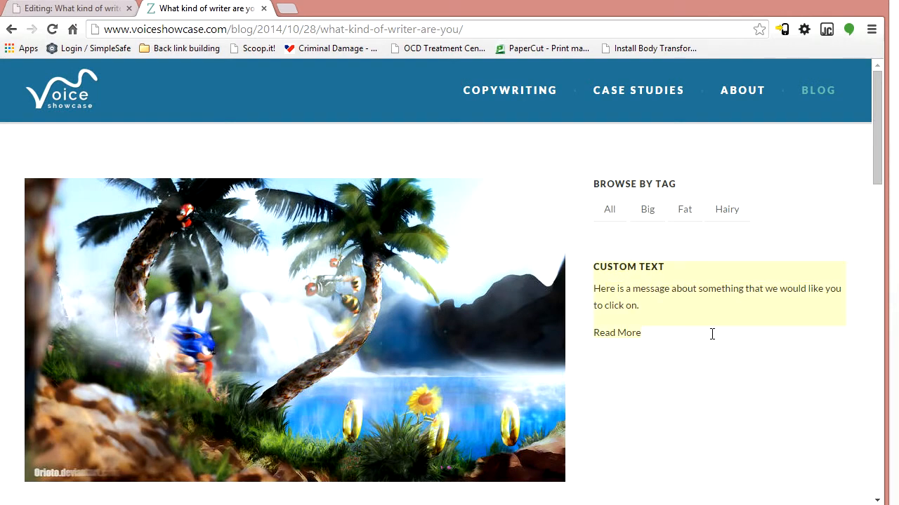
- Set the article's Right Call To Action Text to "Overwrite", save the article and reload its live page
click(84, 10)
mouse_move(444, 143)
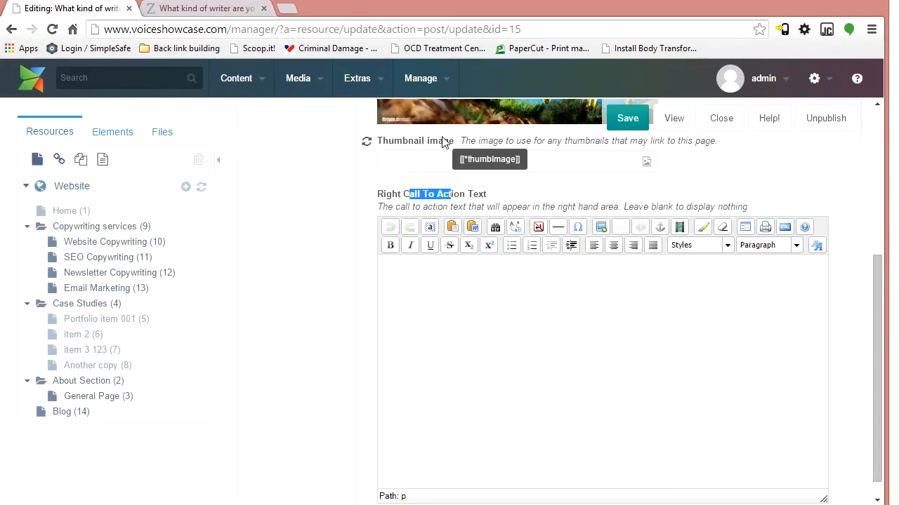
click(223, 11)
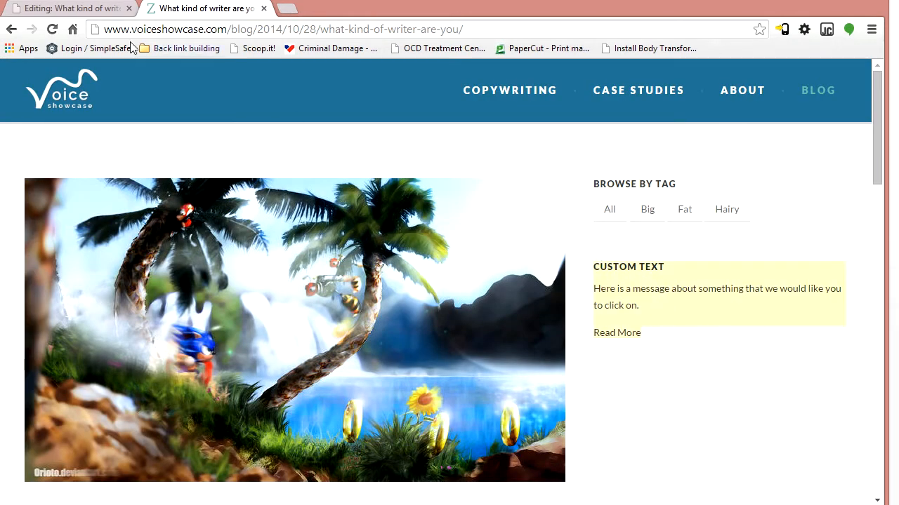
click(87, 9)
click(558, 309)
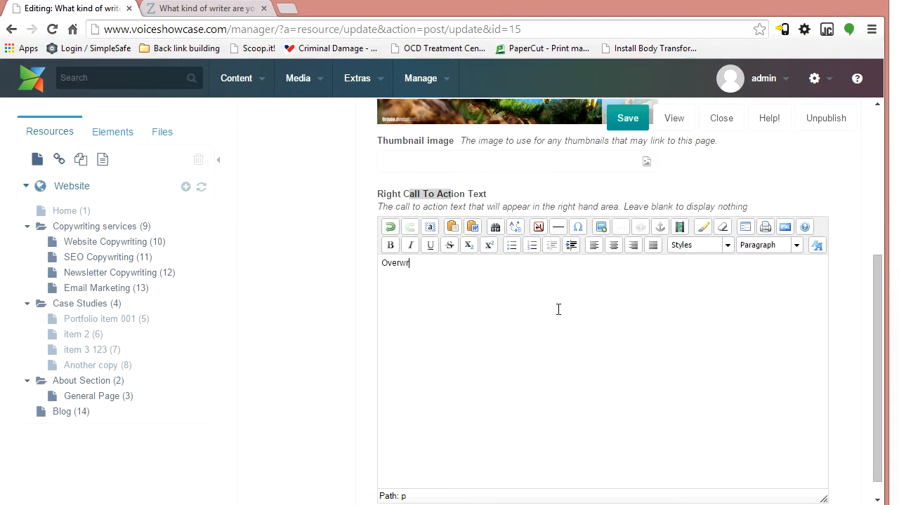
text(Overwrite)
click(626, 122)
click(204, 10)
key(F5)
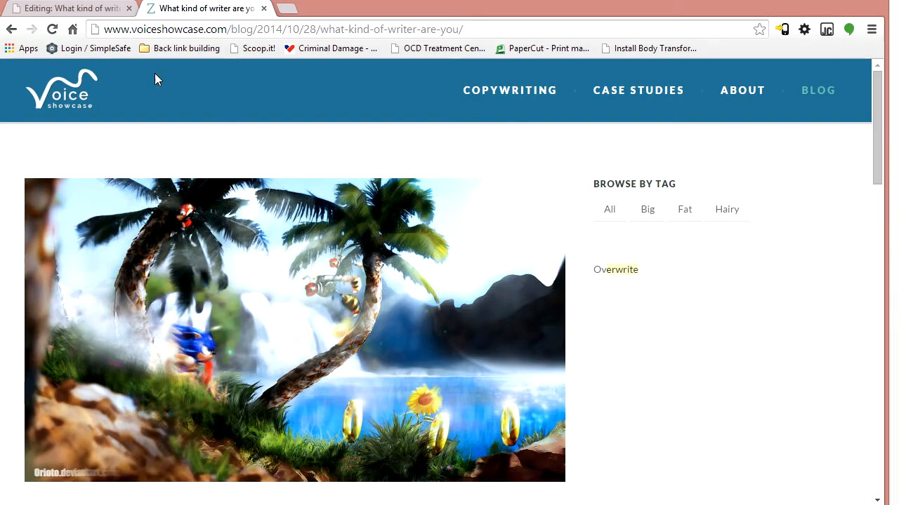
- Add three filler paragraphs, "wefwefewf", "ewfwefwef" and "wefwefwef", below "Overwrite" in the Right Call To Action Text
click(102, 14)
click(429, 284)
key(ctrl+a)
click(460, 297)
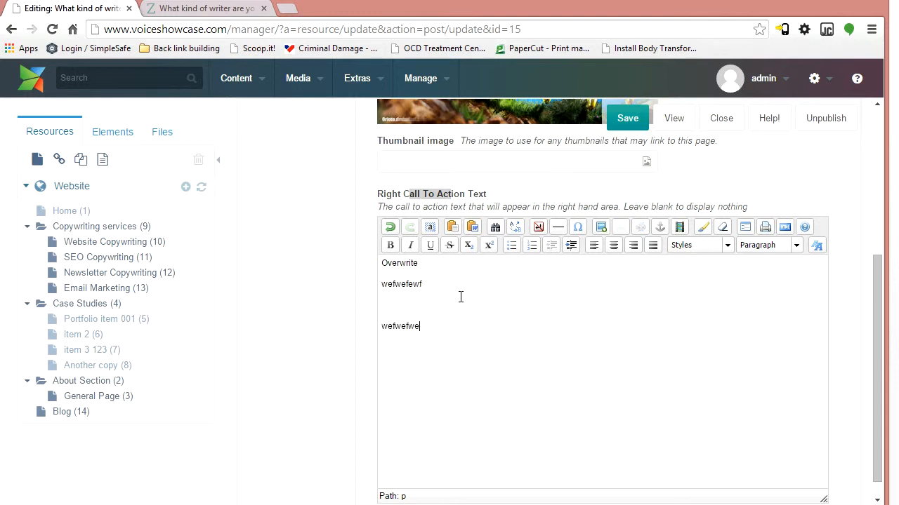
- Format the word "Overwrite" as Heading 1, save the article and reload its live page
double_click(420, 263)
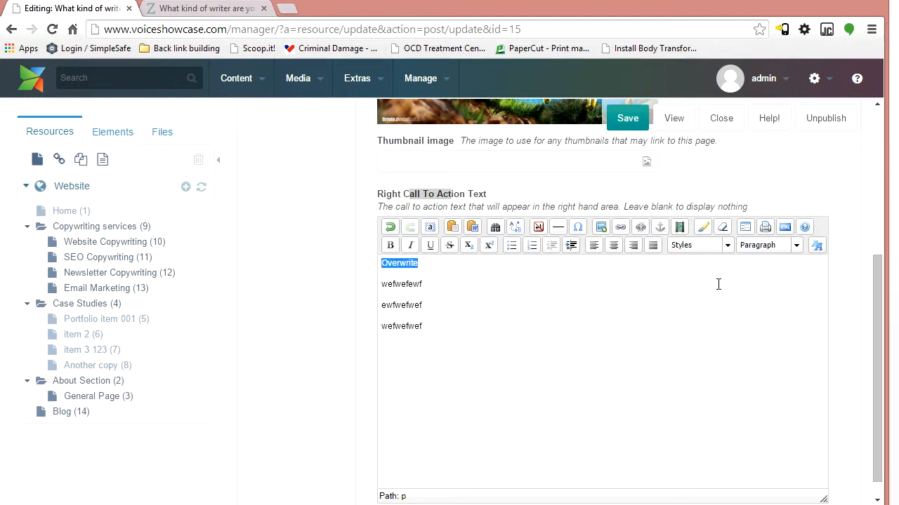
click(796, 245)
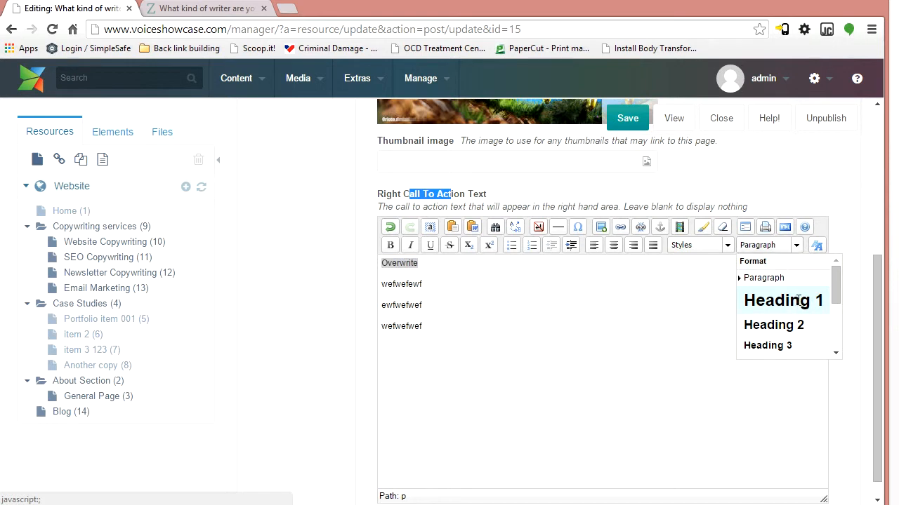
click(770, 298)
click(634, 120)
click(191, 11)
click(195, 30)
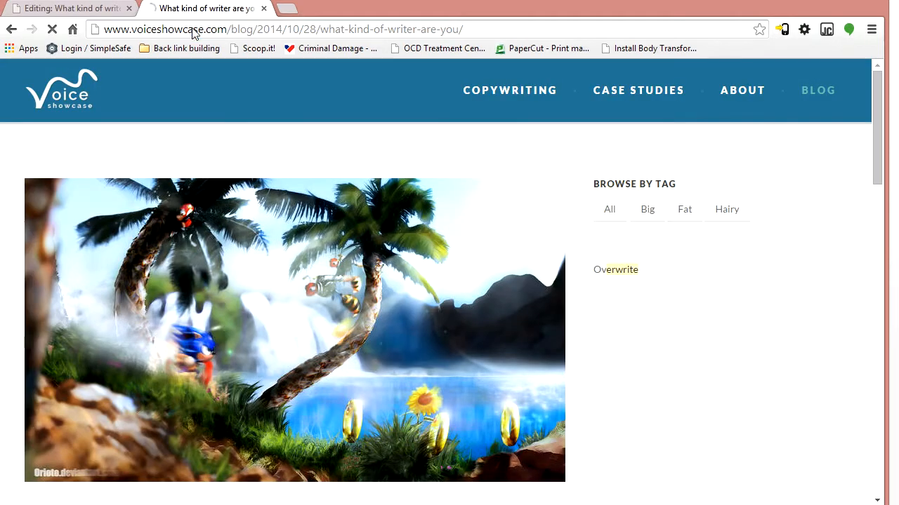
key(Return)
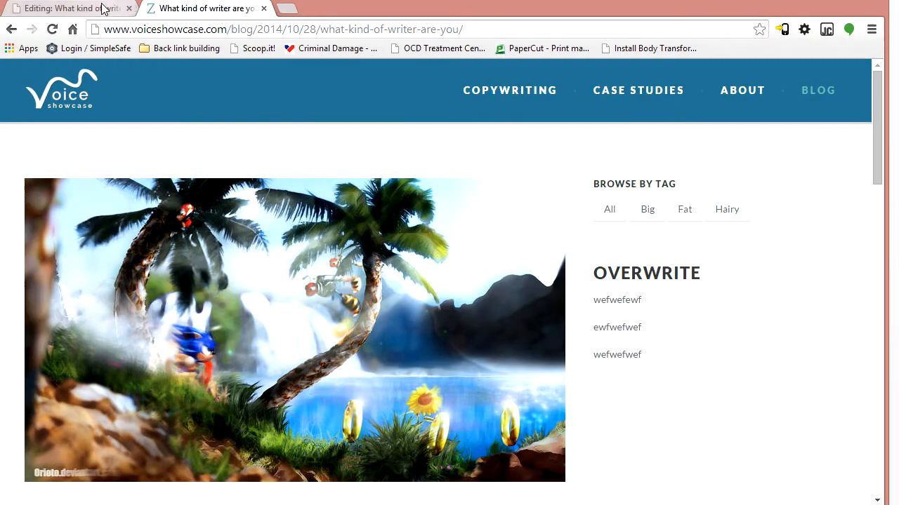
- Change the "Overwrite" line to Heading 5, save the article and reload its live page
click(98, 9)
click(764, 245)
click(835, 355)
click(772, 324)
click(629, 120)
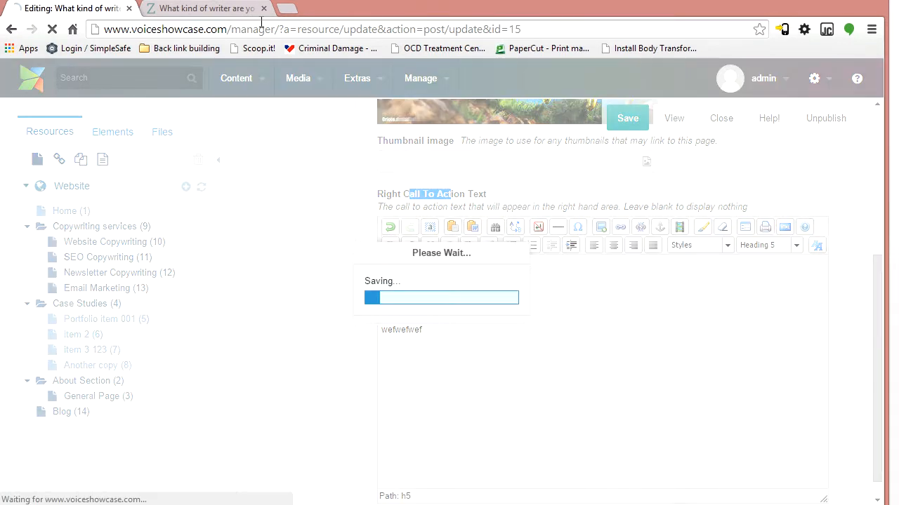
click(237, 11)
key(F5)
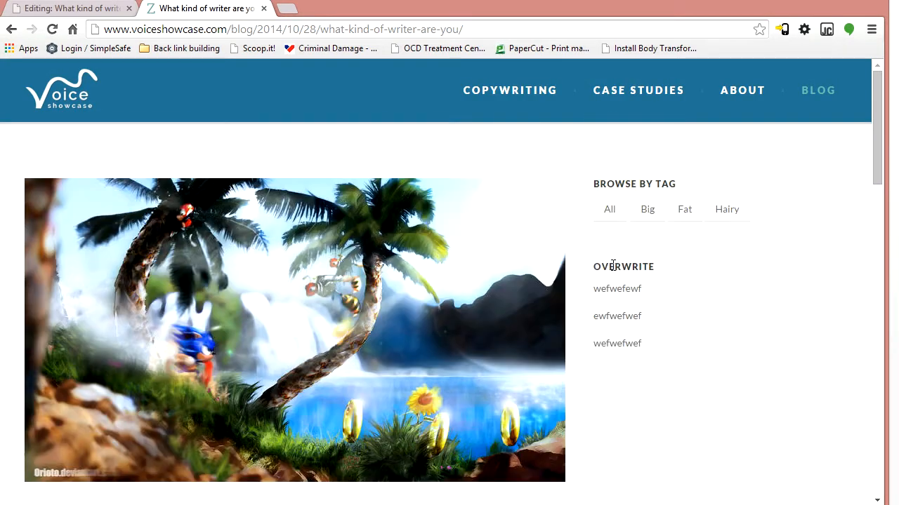
- Return to the article's template variables and highlight the Right Call To Action Text label and description
click(72, 8)
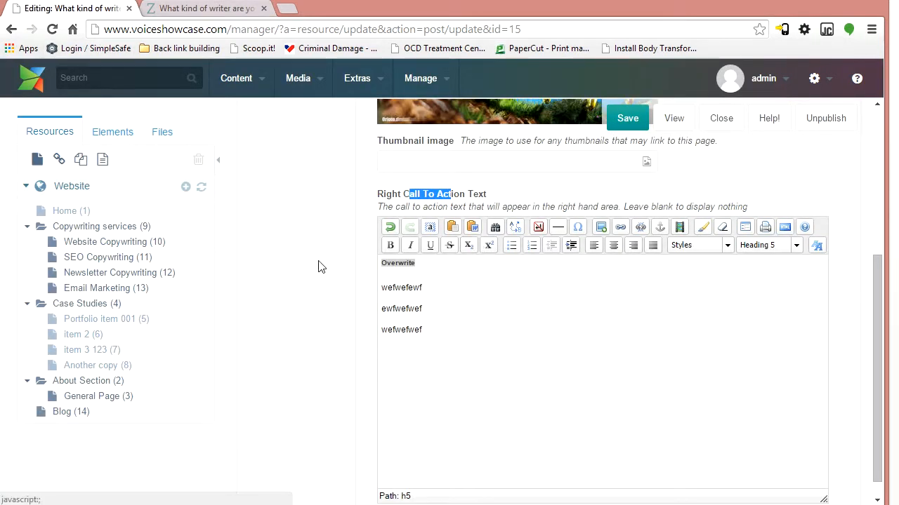
scroll(316, 265, up, 1)
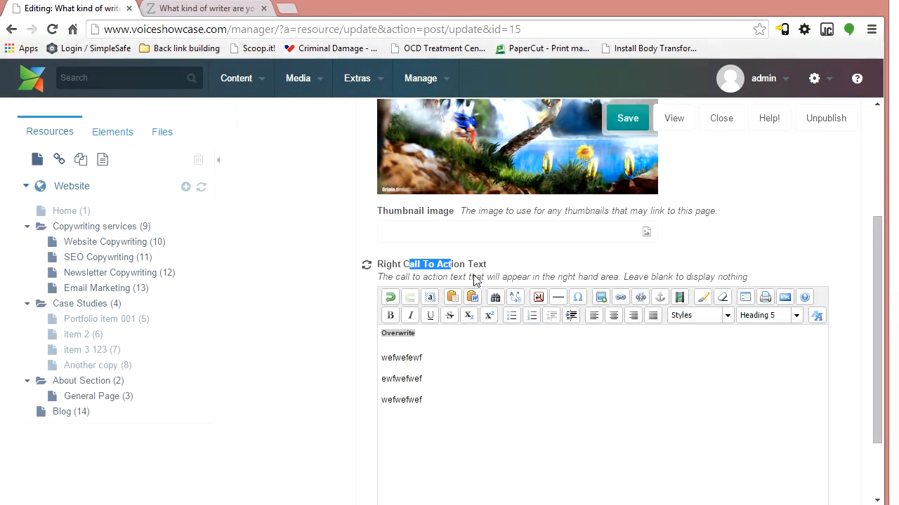
drag(475, 280, 481, 262)
scroll(334, 192, up, 1)
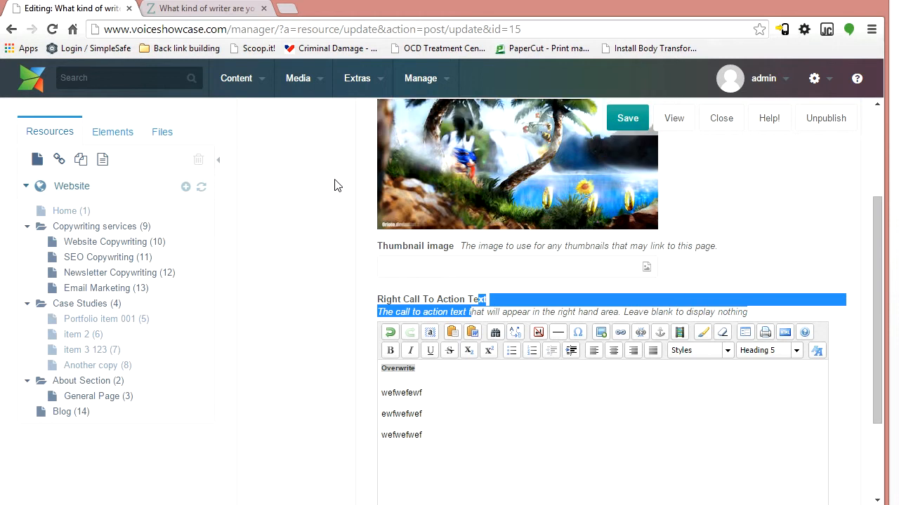
- Open the site Configuration and examine the General settings, including author meta tag, default thumbnail, contact details and site logo
mouse_move(356, 79)
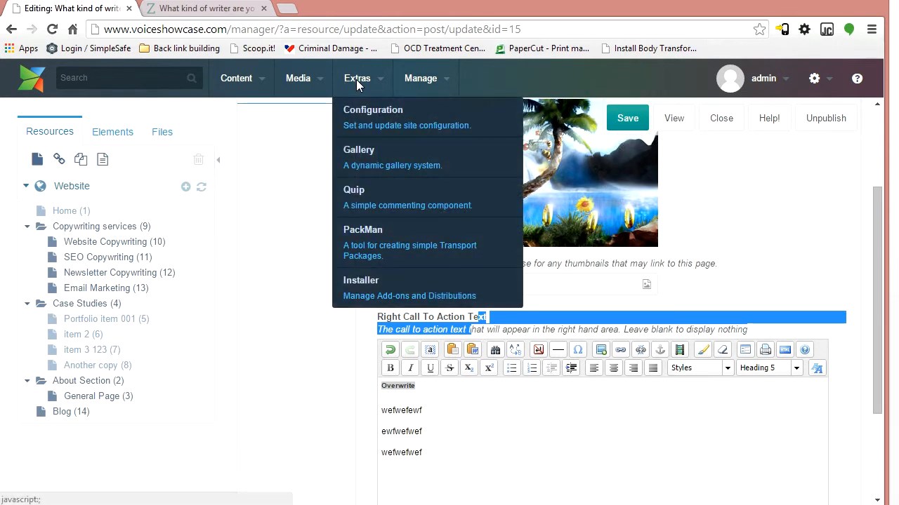
click(363, 122)
click(448, 149)
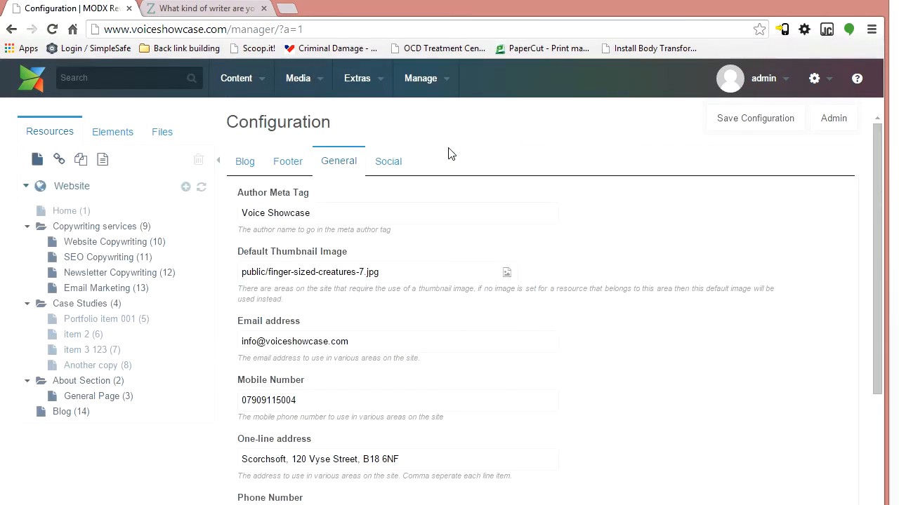
scroll(632, 161, down, 1)
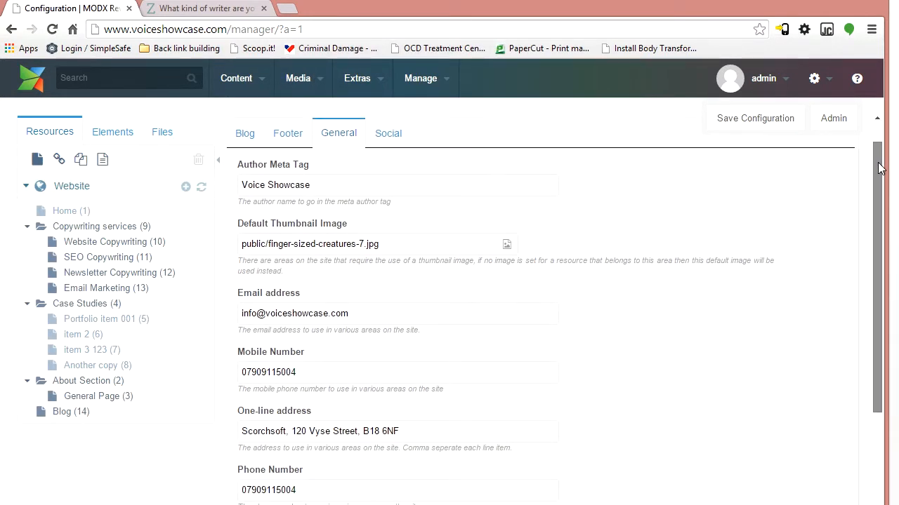
triple_click(313, 190)
scroll(321, 272, down, 1)
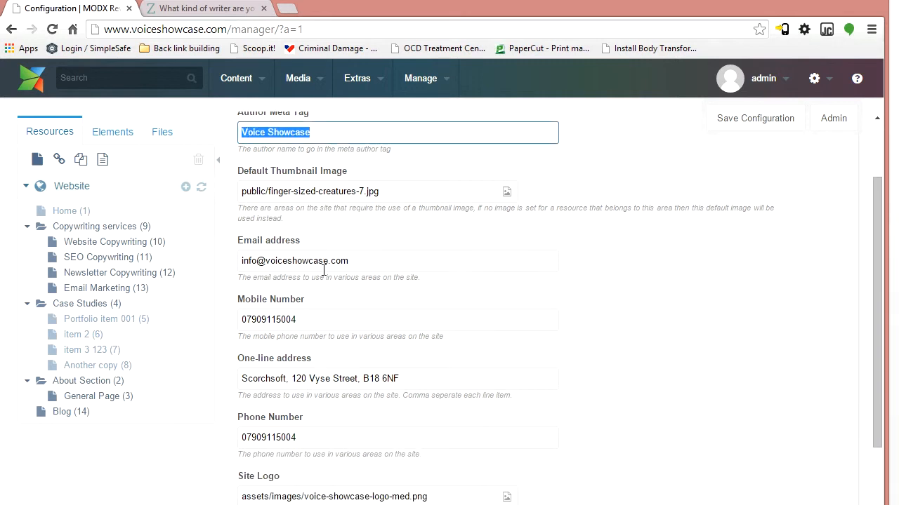
triple_click(386, 190)
triple_click(361, 261)
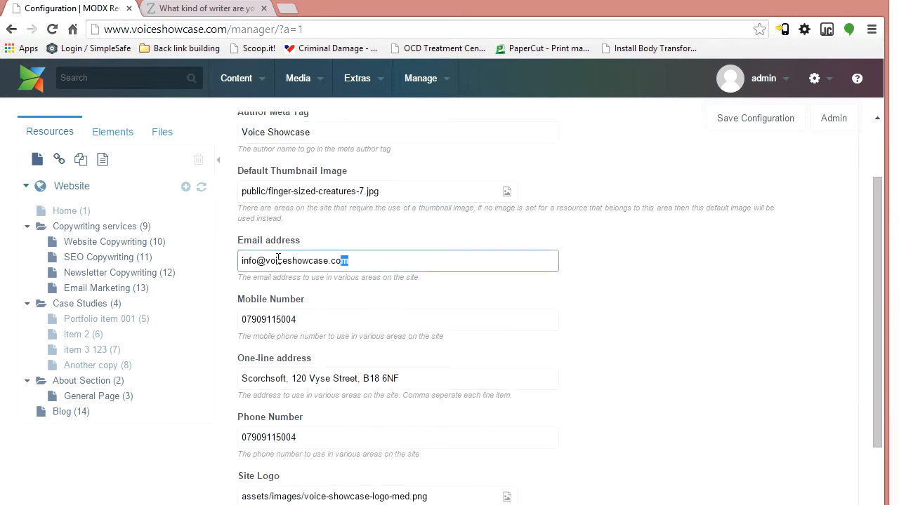
triple_click(309, 320)
scroll(464, 415, down, 2)
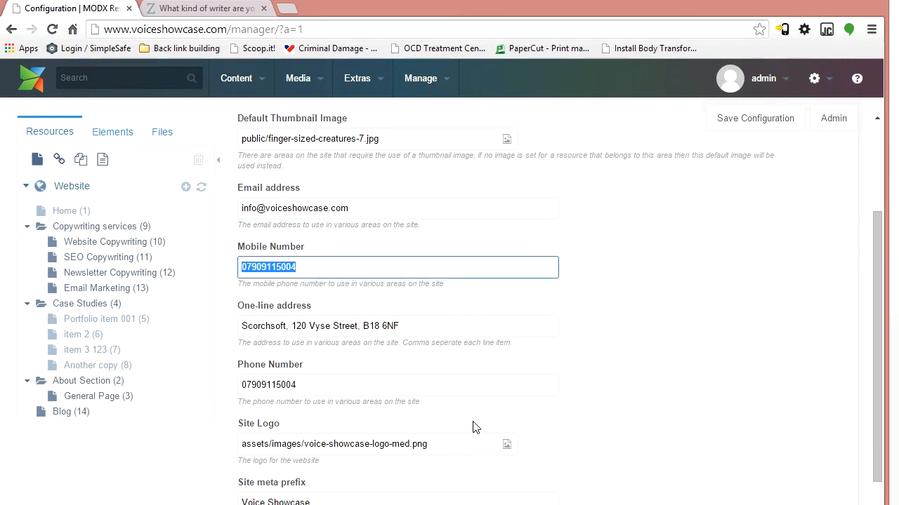
click(445, 406)
triple_click(360, 404)
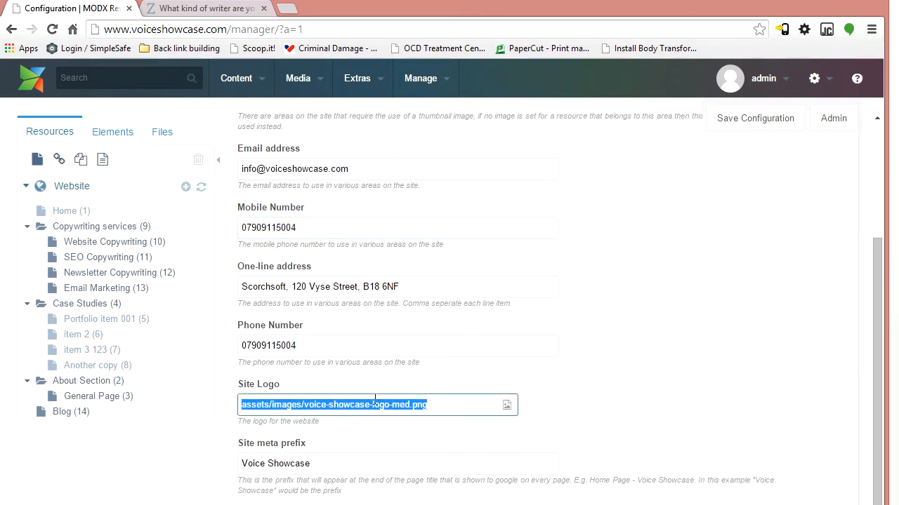
- Review the Footer configuration texts and compare them with the footer of the live article page
scroll(374, 399, up, 4)
click(294, 169)
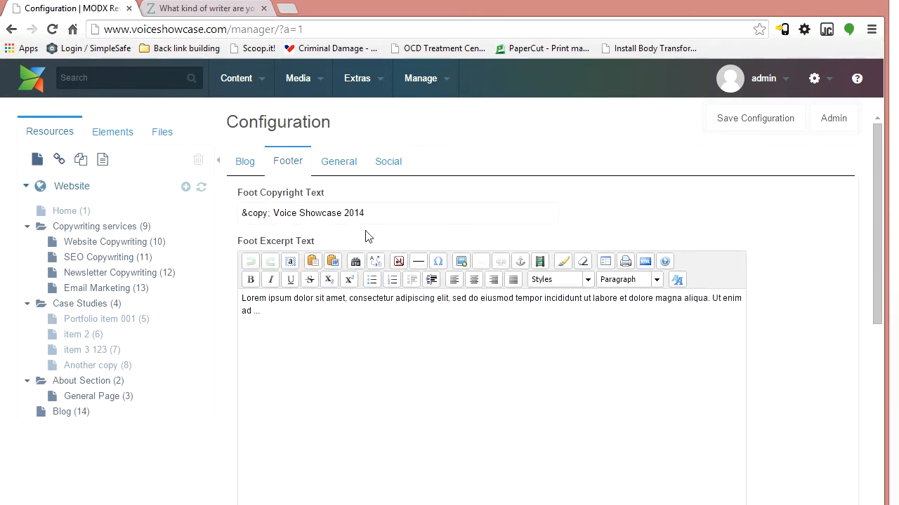
drag(876, 175, 871, 377)
click(186, 9)
scroll(863, 402, down, 8)
scroll(863, 402, down, 10)
drag(666, 252, 615, 232)
click(69, 259)
triple_click(69, 259)
click(91, 9)
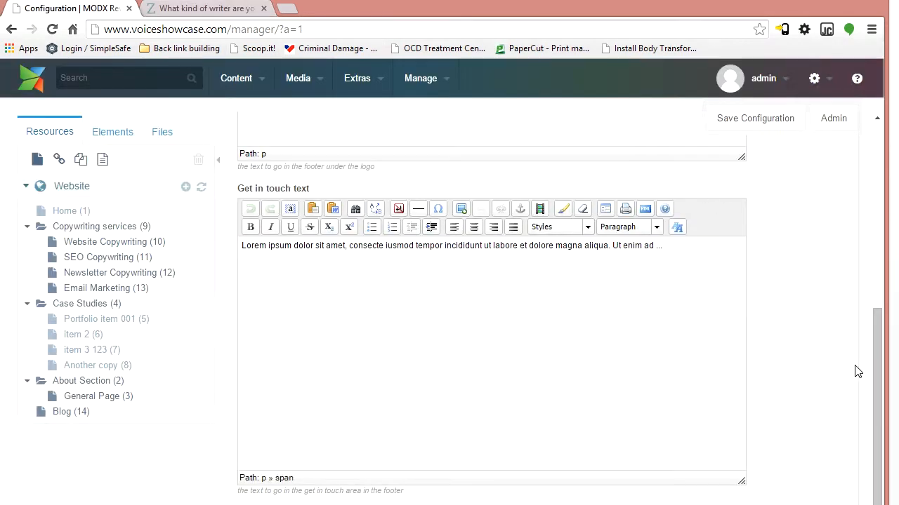
- Examine the Blog configuration, highlighting the Blog Call To Action Text and the Blog Main Tags csv value
drag(876, 372, 876, 189)
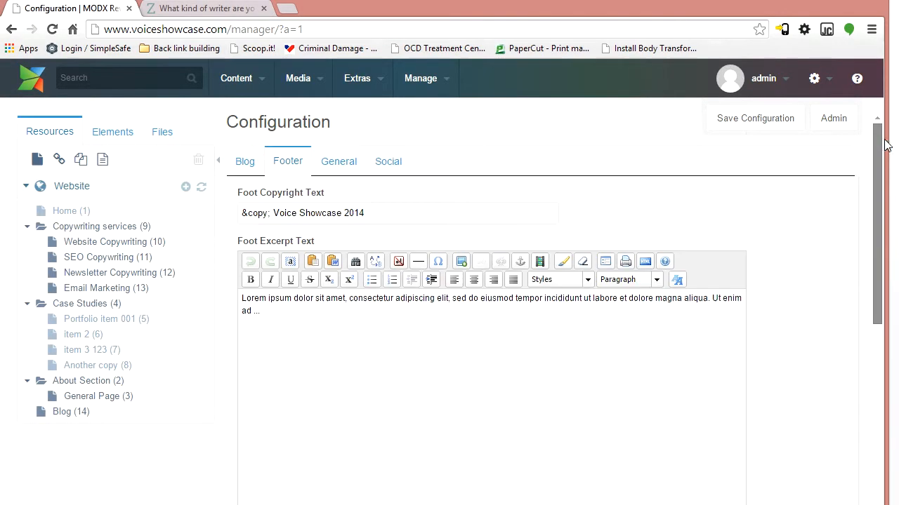
click(245, 163)
drag(480, 306, 251, 250)
drag(881, 226, 893, 349)
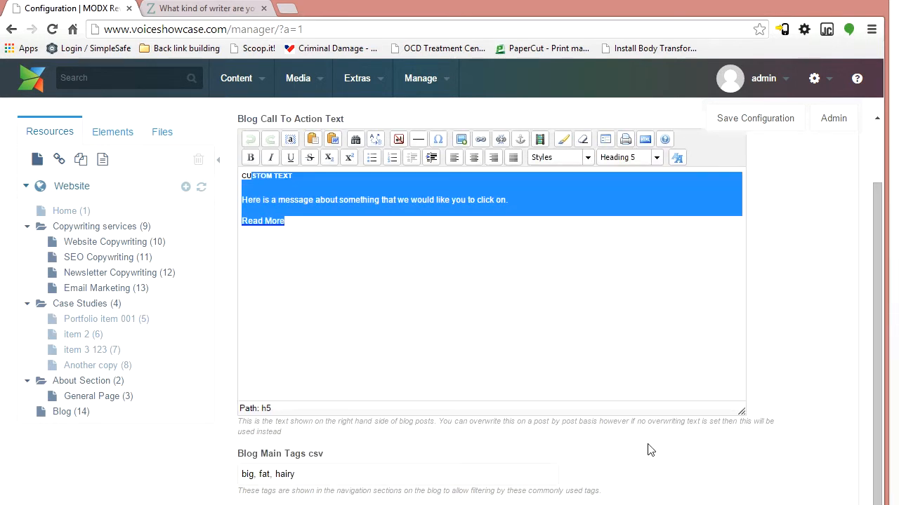
click(350, 477)
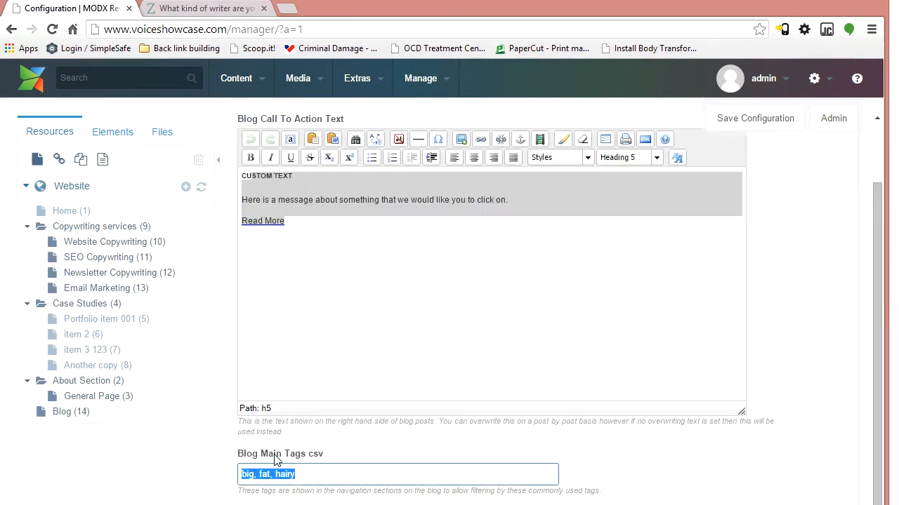
- Find the Browse By Tag links on the live article page and open the All listing
key(ctrl+Tab)
drag(878, 420, 861, 52)
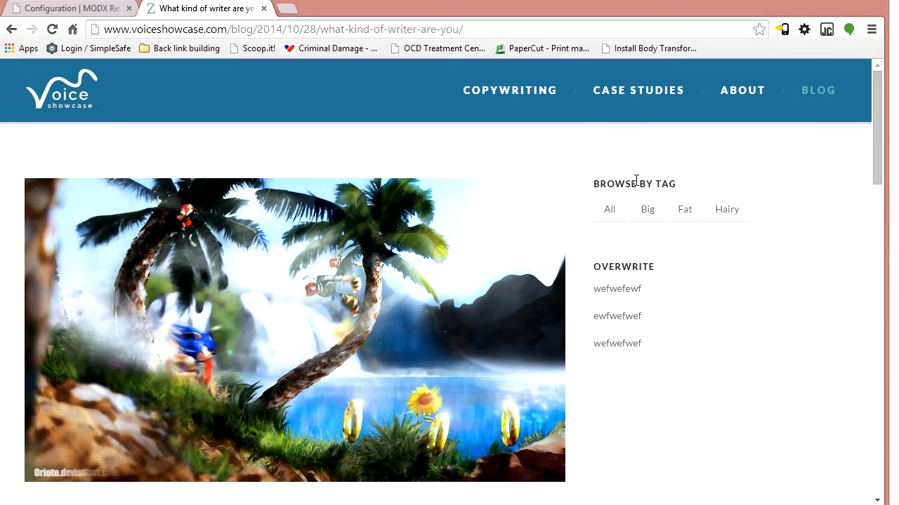
click(610, 211)
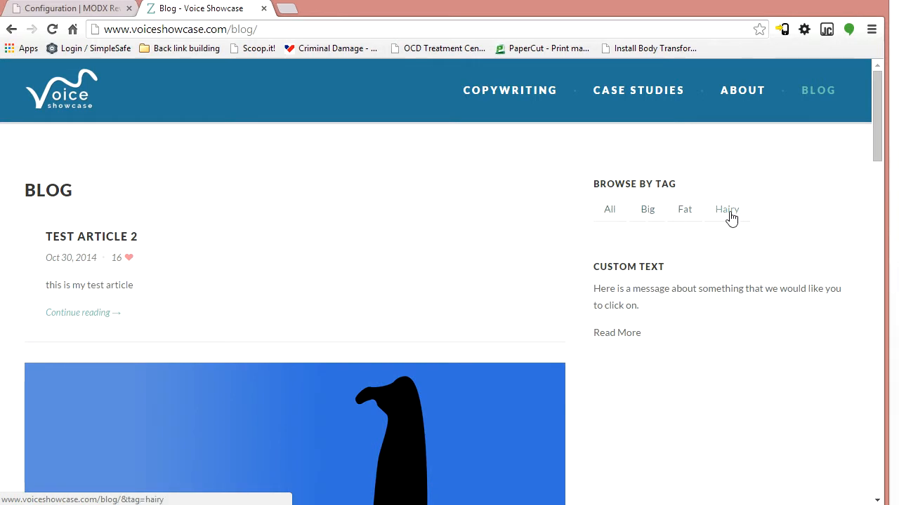
- Add "copywriting" to the Blog Main Tags csv, save the configuration and filter the live blog by the Copywriting tag
click(70, 8)
click(344, 477)
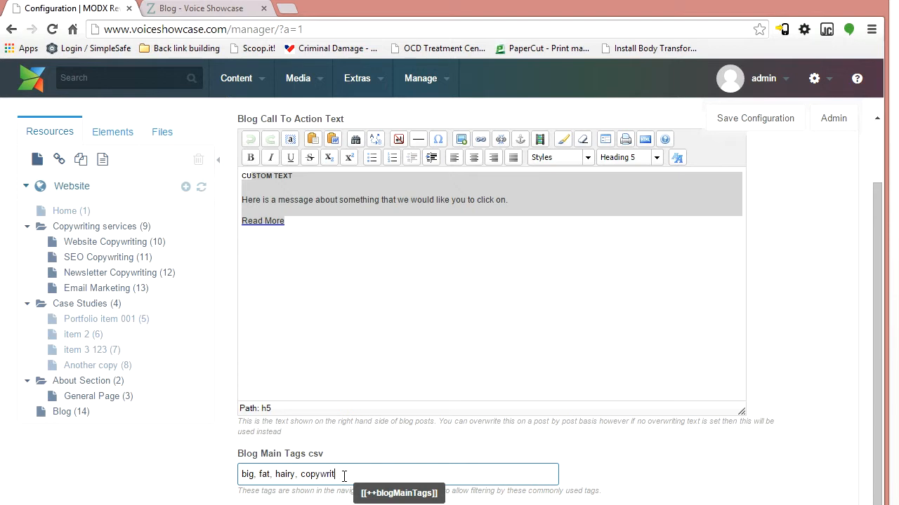
click(790, 108)
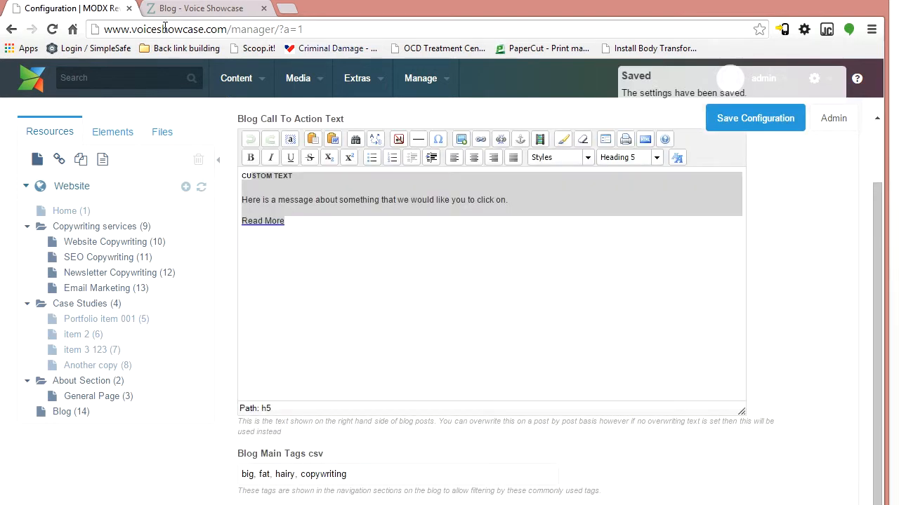
click(211, 7)
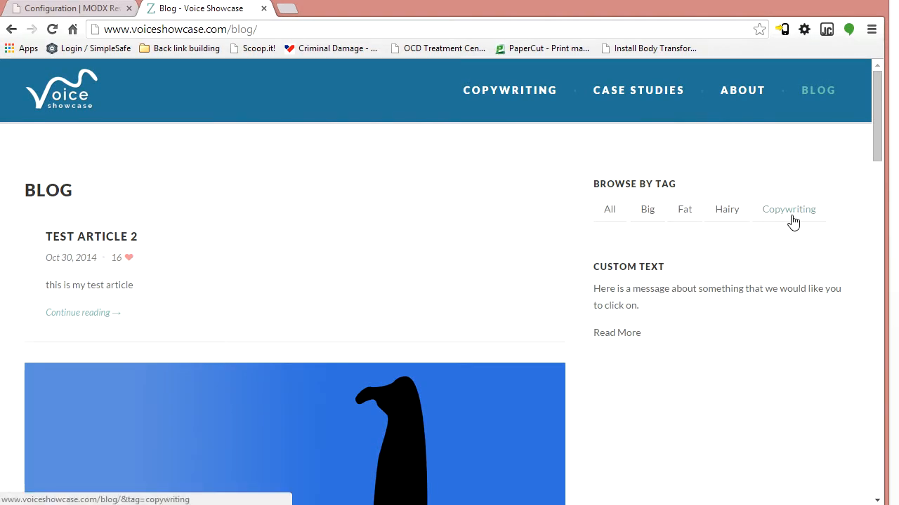
click(789, 209)
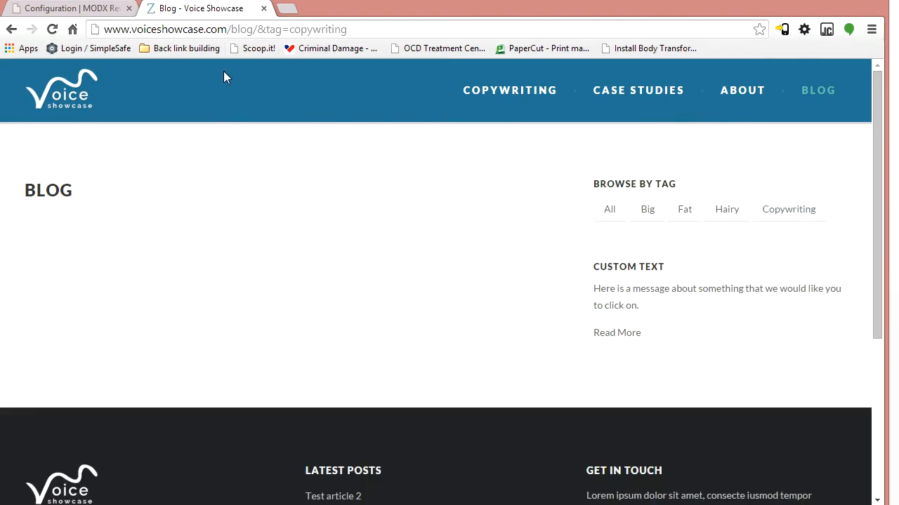
- Open the Blog container in the MODX manager and go to its article list
click(73, 8)
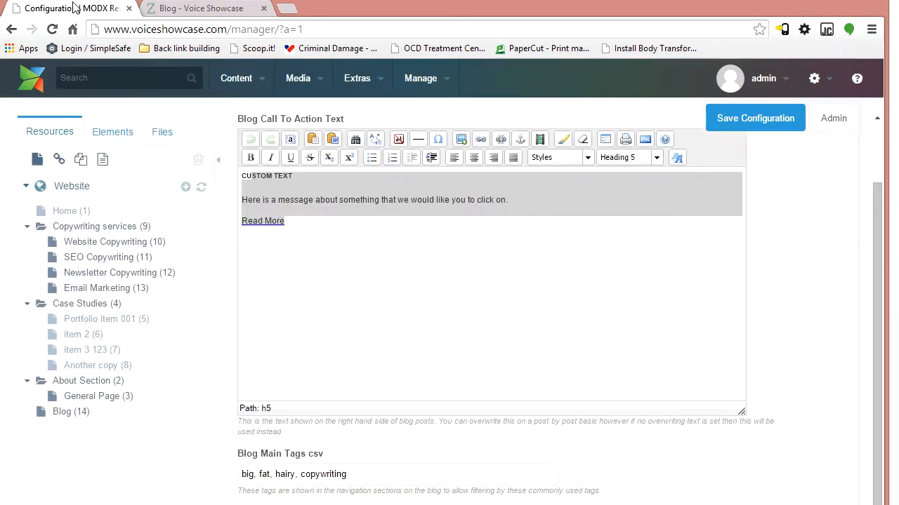
click(65, 411)
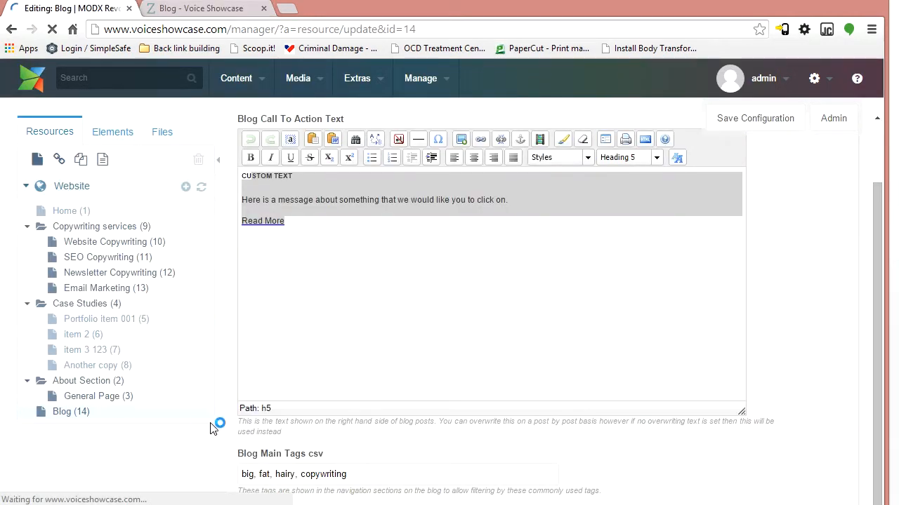
scroll(606, 381, down, 1)
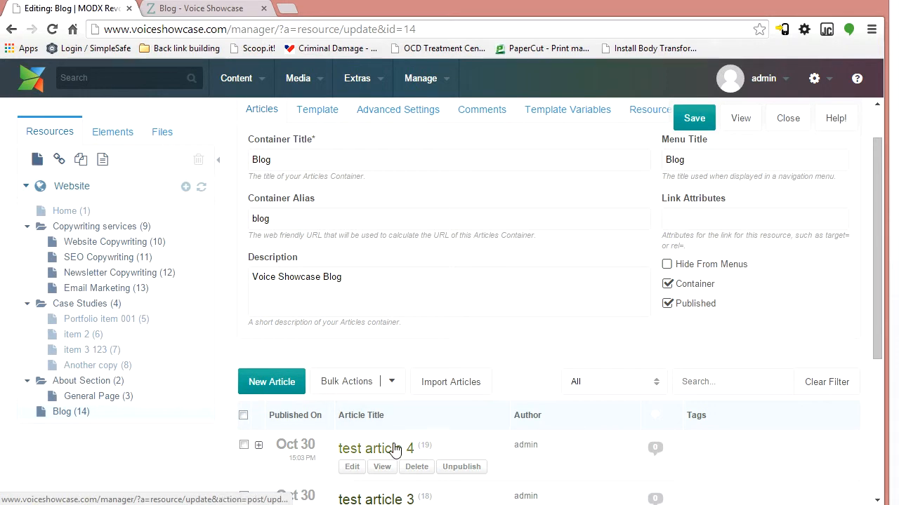
- Add the tag "copywriting" to test article 4, save it and check the live blog's Copywriting listing
click(394, 449)
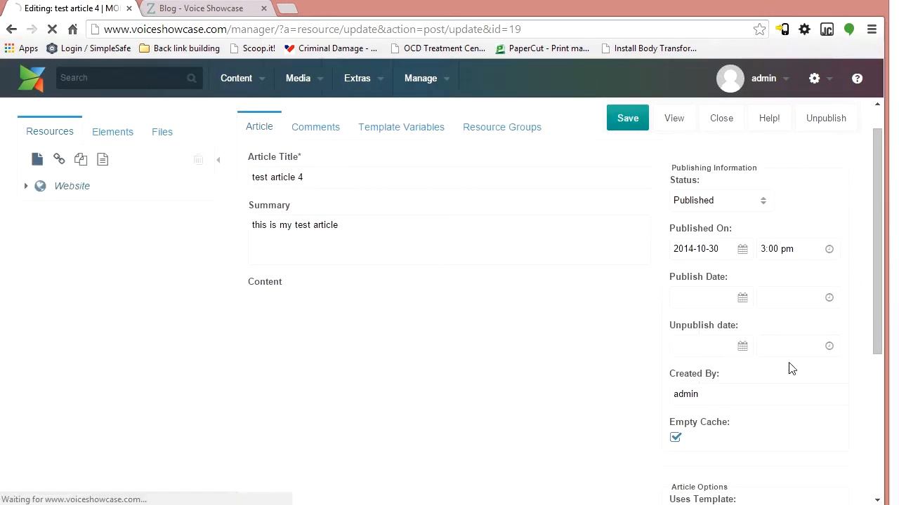
scroll(755, 422, down, 3)
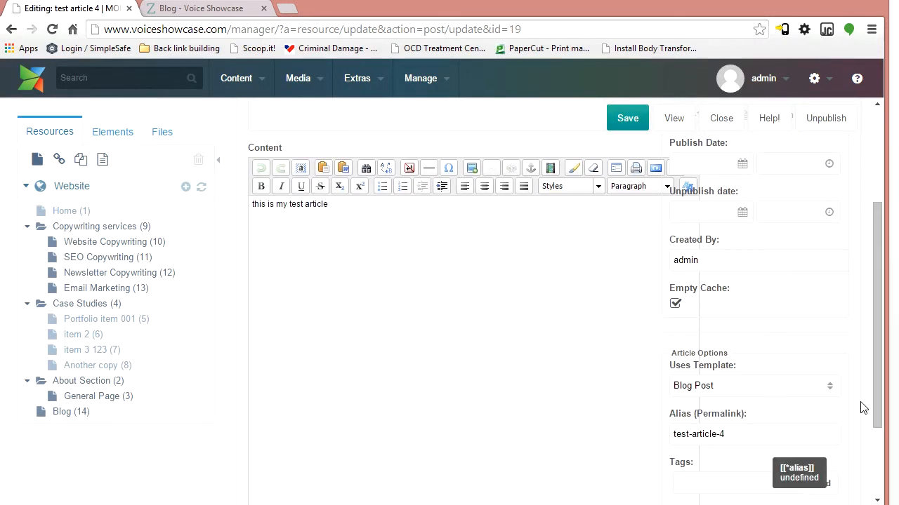
scroll(862, 412, down, 1)
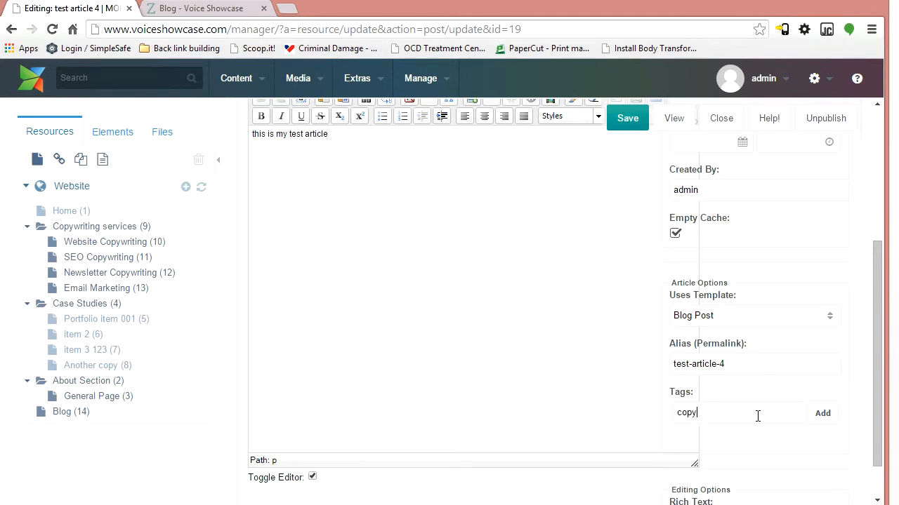
click(821, 413)
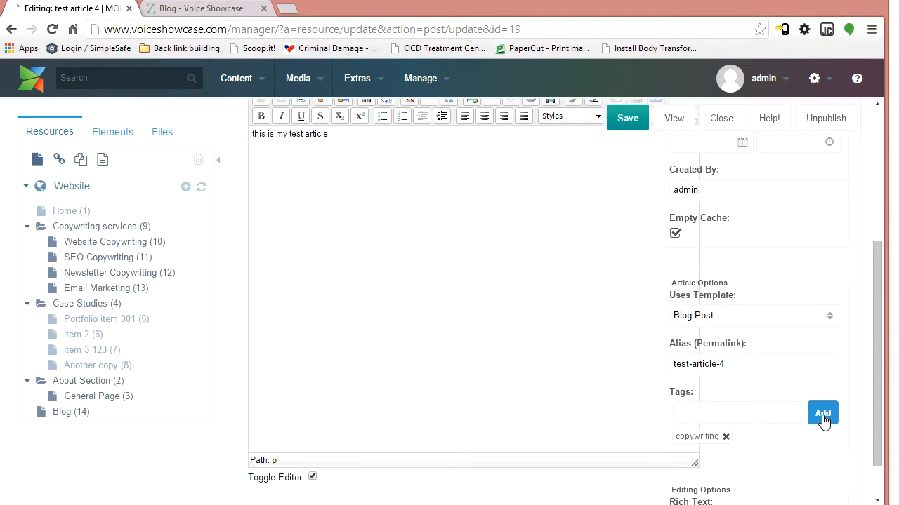
click(628, 118)
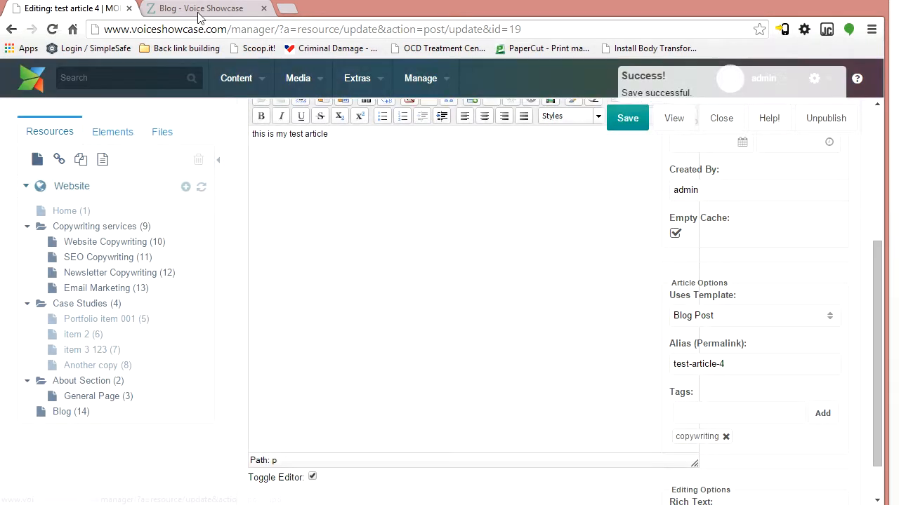
click(222, 10)
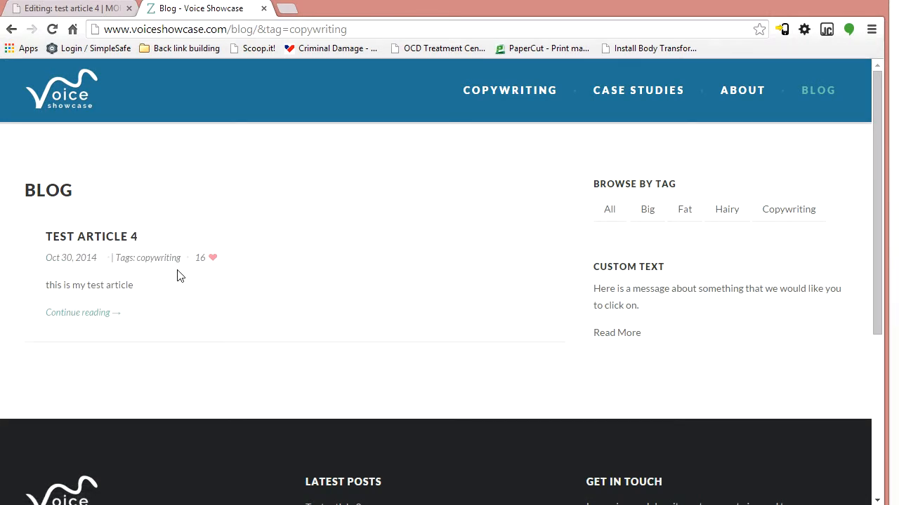
- Open the site Configuration, leaving the article editor, and examine the Facebook and Pinterest URL fields in the Social settings
click(72, 8)
mouse_move(365, 79)
click(369, 107)
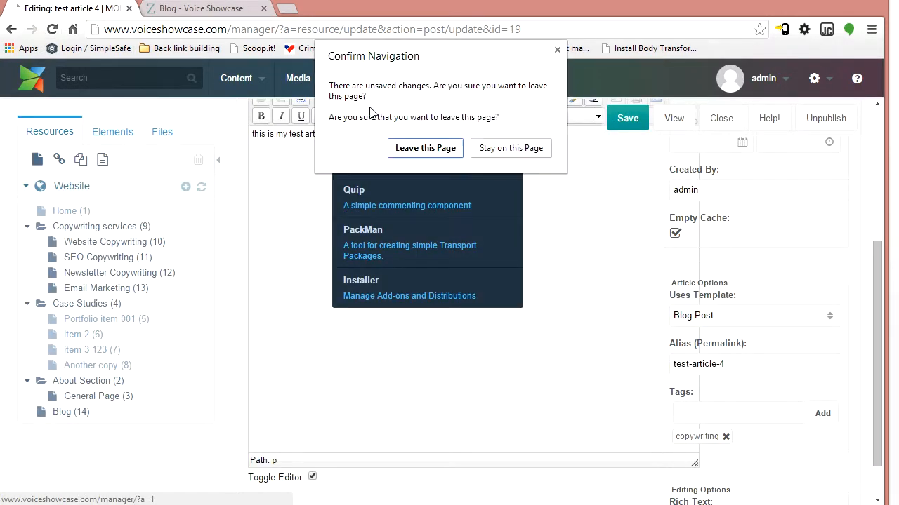
click(421, 148)
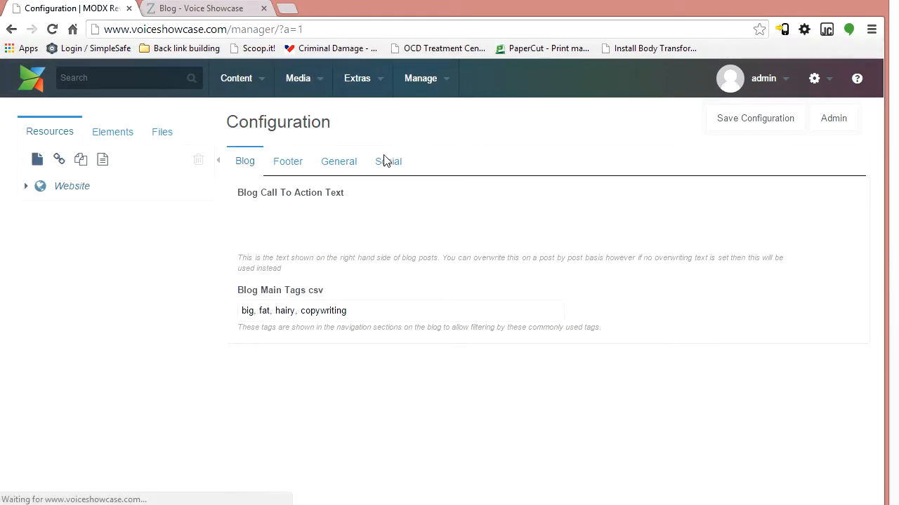
click(385, 163)
click(312, 216)
click(326, 273)
click(307, 216)
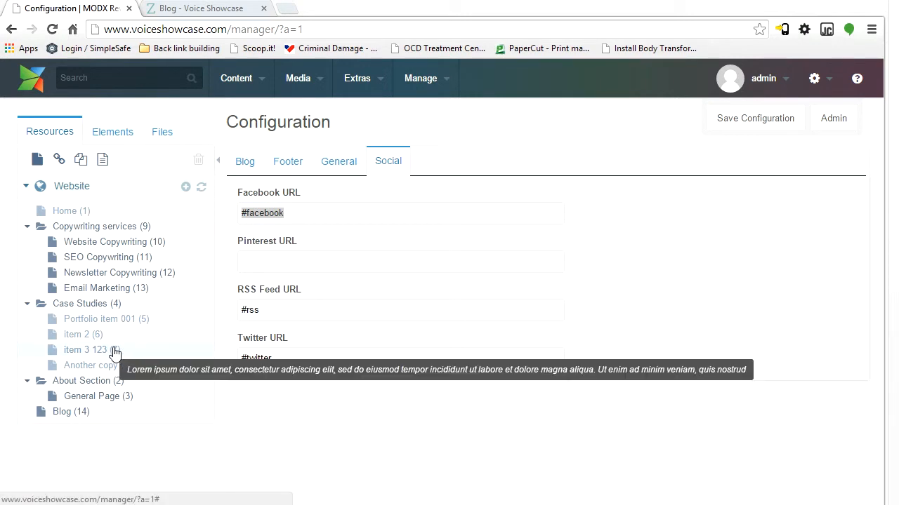
- Open the Website Copywriting resource for editing and examine the sections of its live page
click(89, 241)
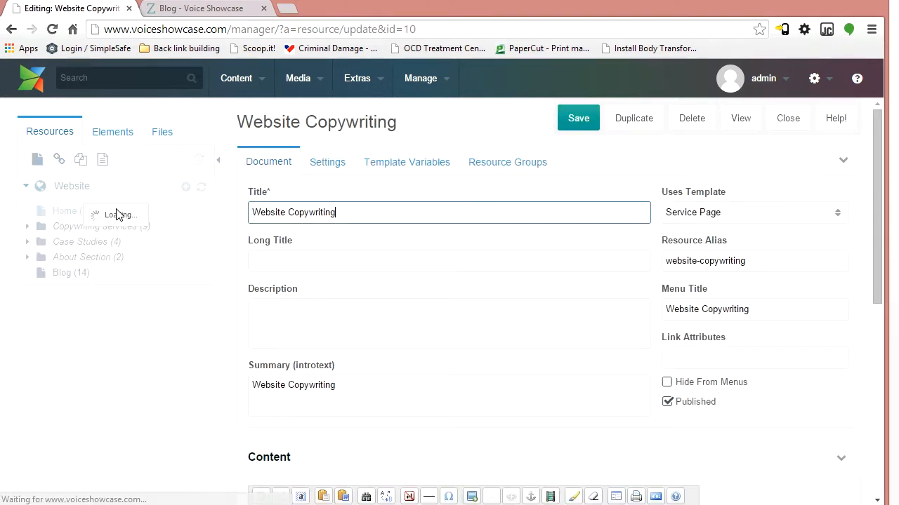
click(190, 8)
click(489, 133)
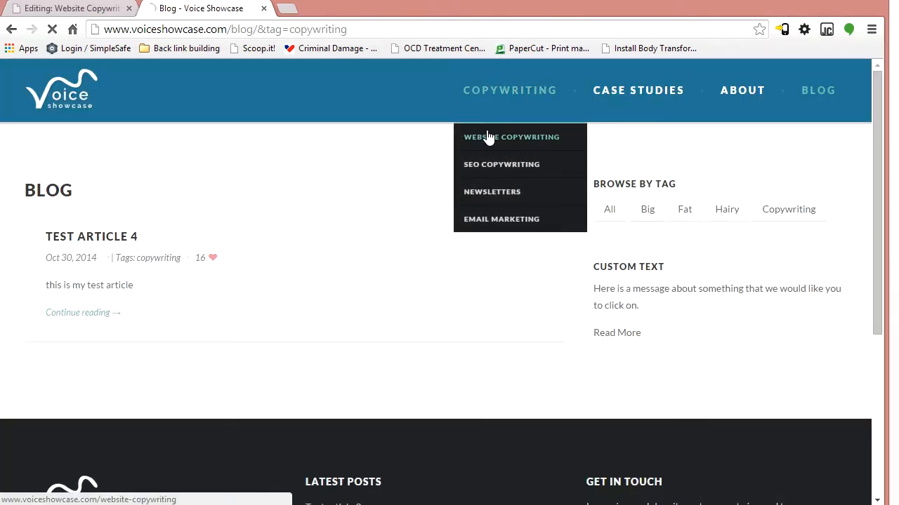
drag(881, 105, 895, 336)
scroll(413, 302, up, 10)
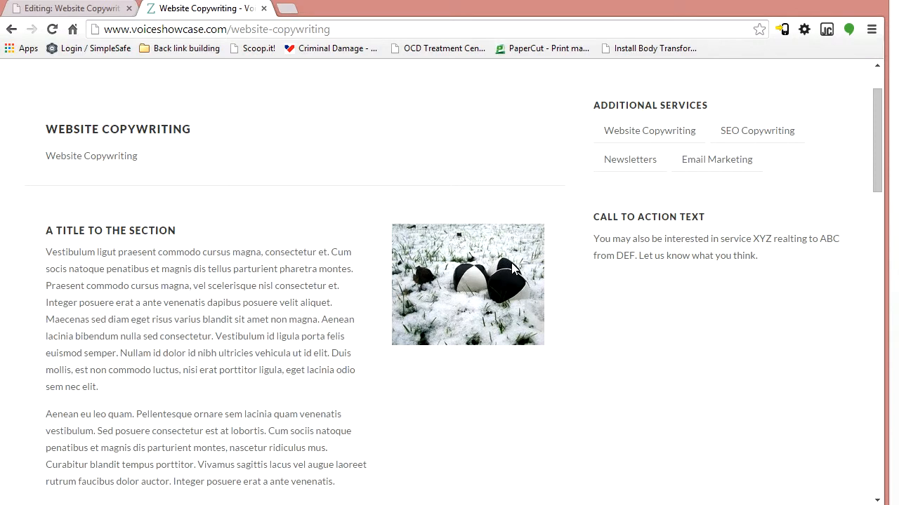
drag(877, 120, 864, 211)
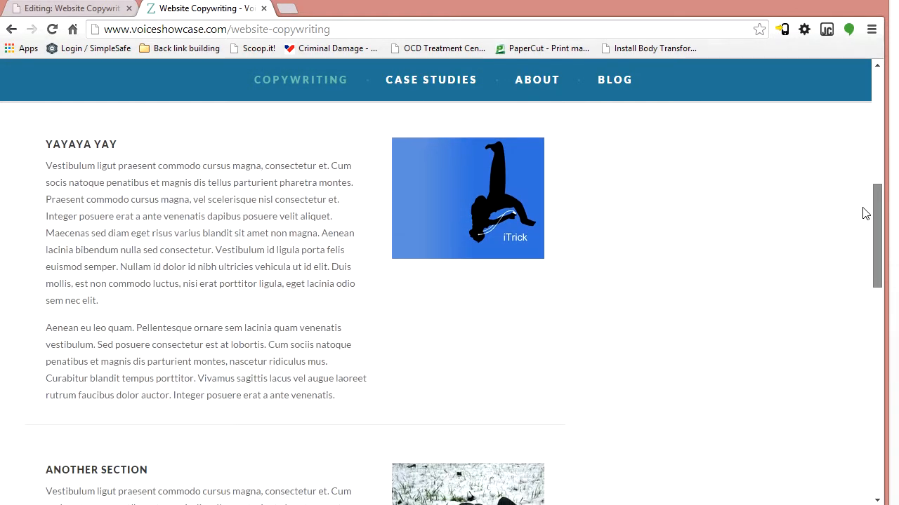
- Look through the Website Copywriting resource's template variables, from Foot CTA through Section 01 to Section 04
click(87, 8)
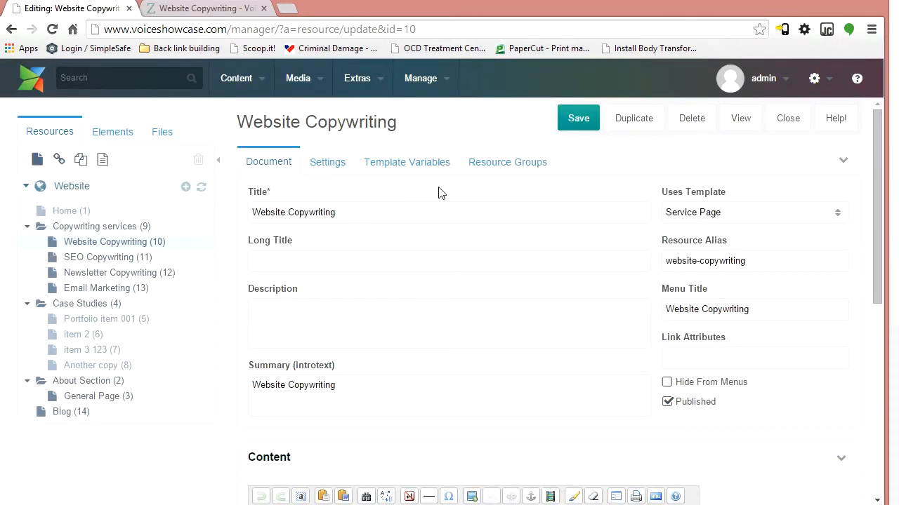
drag(875, 170, 875, 181)
drag(877, 217, 878, 226)
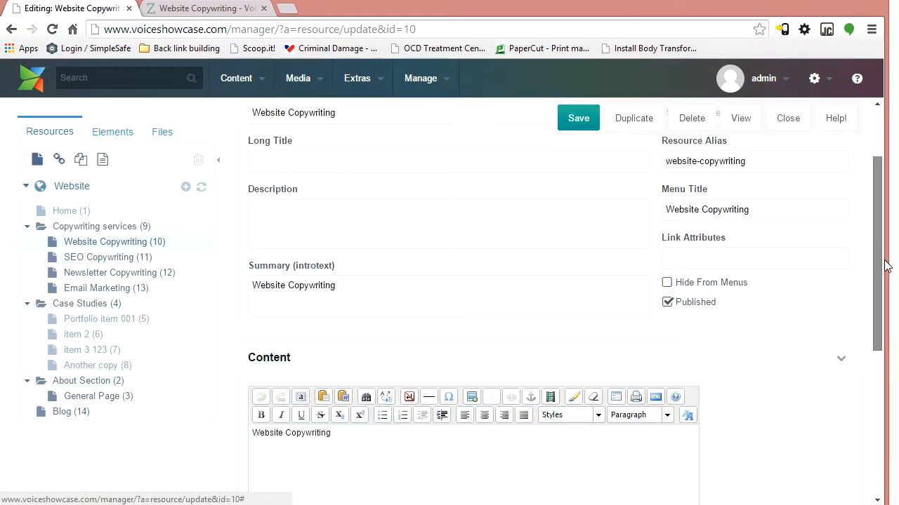
scroll(702, 232, up, 1)
click(398, 161)
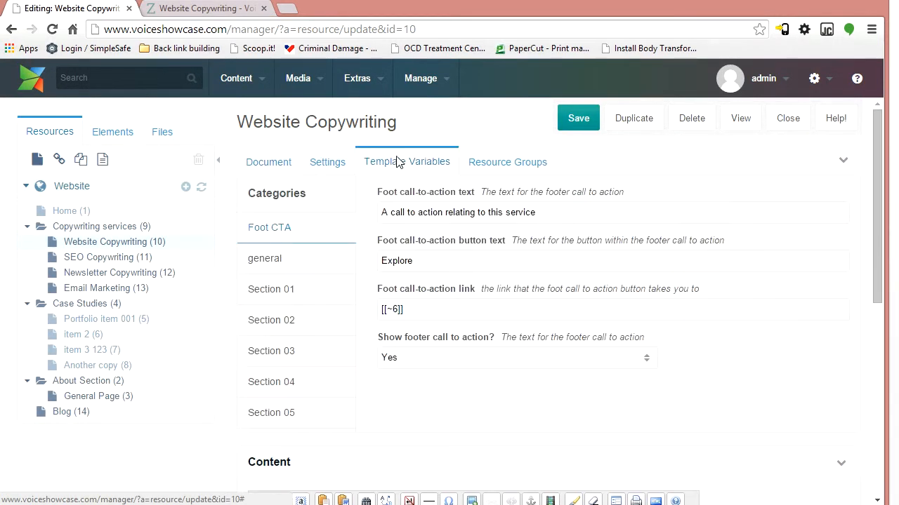
click(292, 298)
click(314, 332)
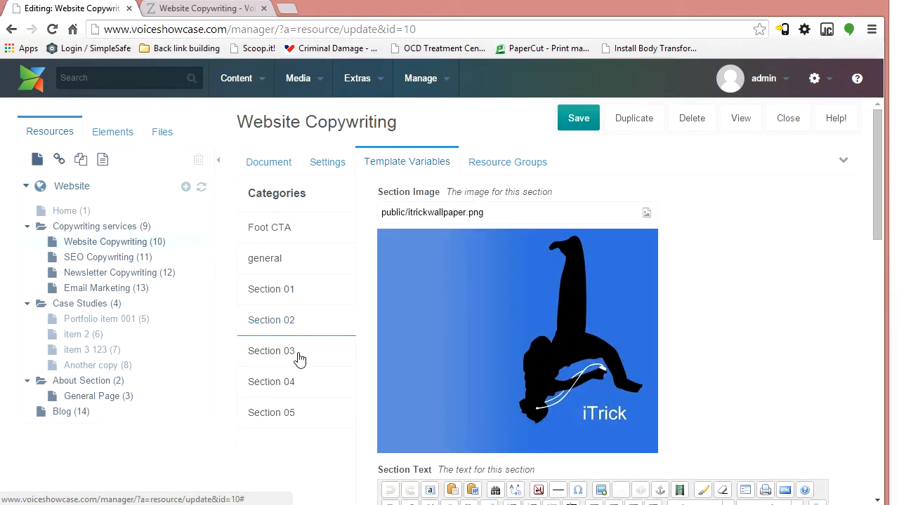
click(301, 358)
click(300, 392)
- Clear the Section Image of Section 01 and save the Website Copywriting resource
click(288, 291)
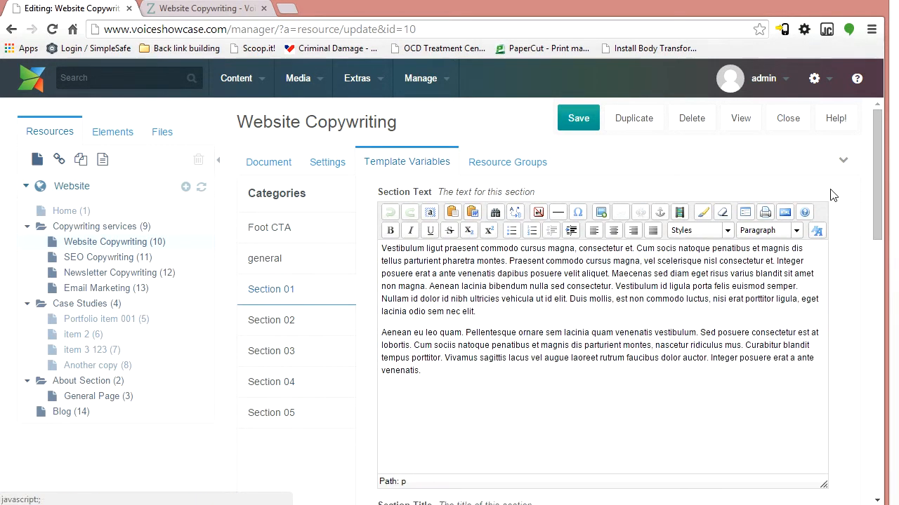
drag(877, 168, 884, 261)
triple_click(540, 273)
key(BackSpace)
click(578, 121)
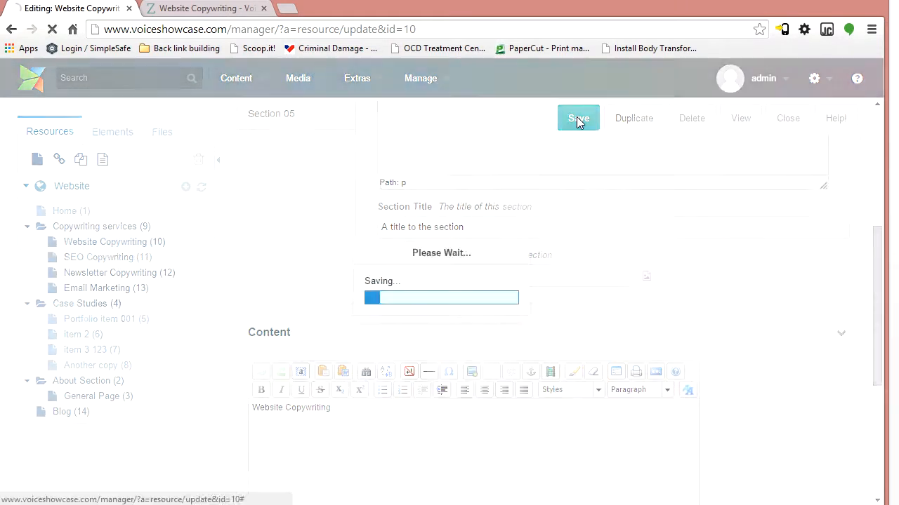
- Reload the live Website Copywriting page and examine the layout of its first section
click(206, 8)
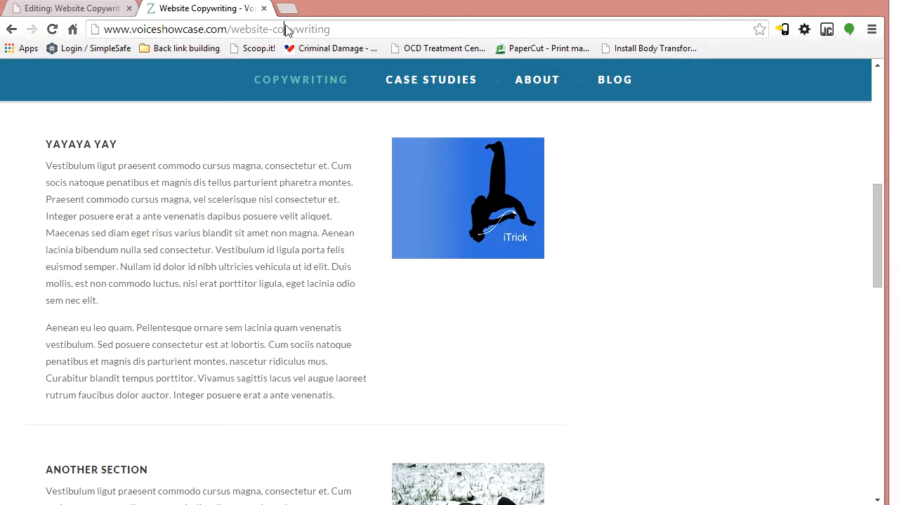
key(F5)
drag(881, 106, 892, 134)
drag(100, 215, 412, 351)
drag(887, 139, 877, 112)
- Return to the Section 01 template variables in the manager and open the file browser for its Section Image
click(70, 7)
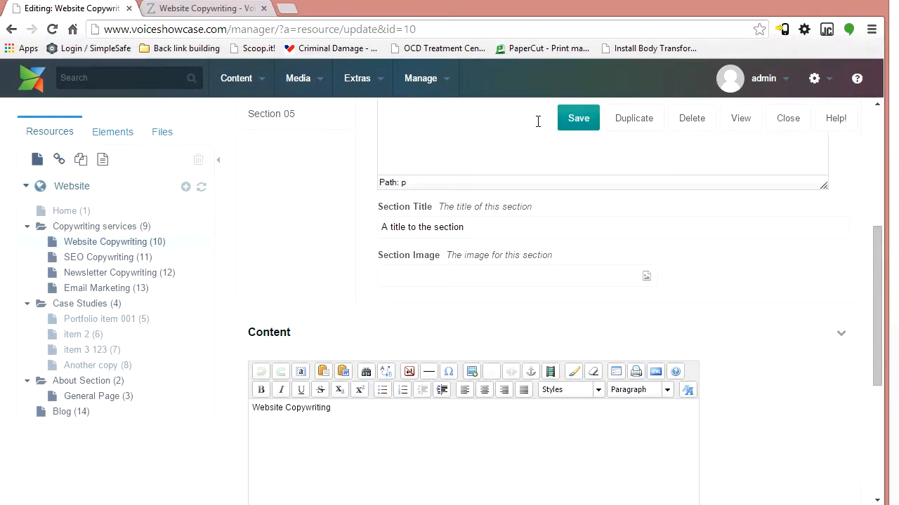
drag(876, 237, 872, 156)
click(188, 10)
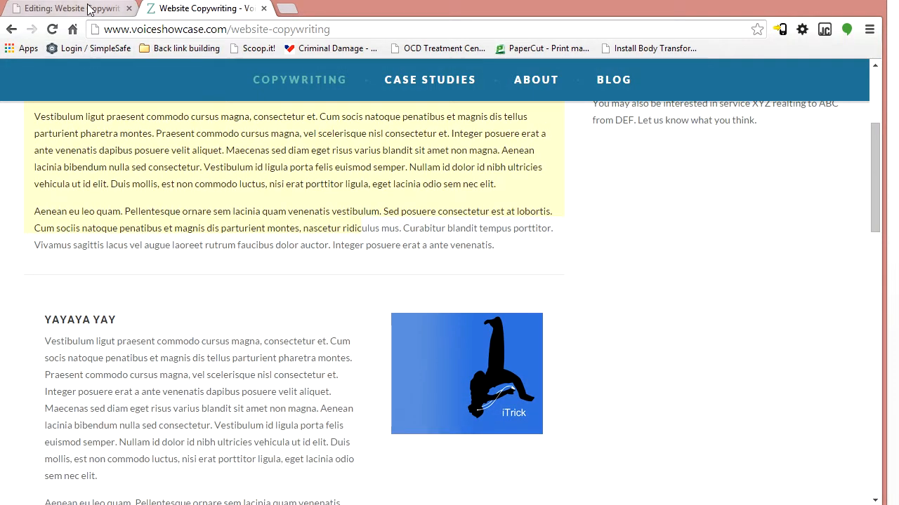
click(86, 12)
scroll(630, 478, down, 1)
drag(649, 497, 678, 490)
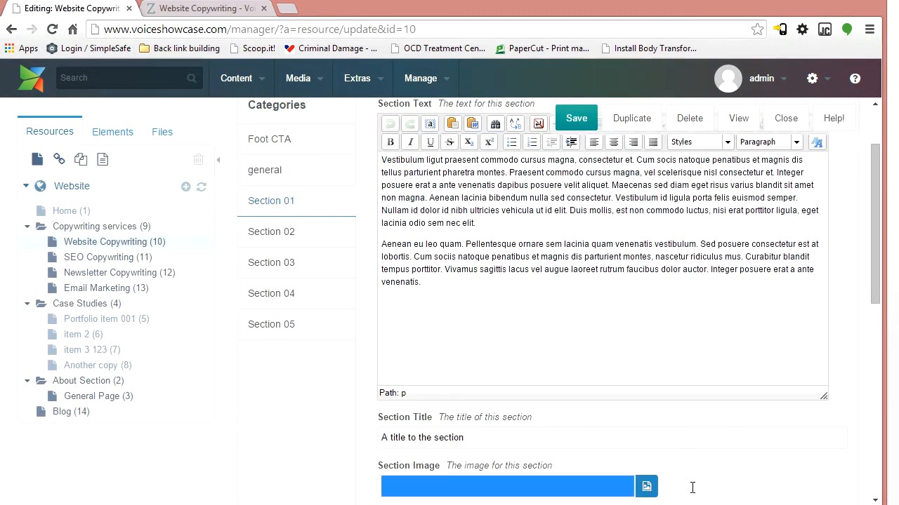
scroll(726, 490, down, 1)
click(647, 417)
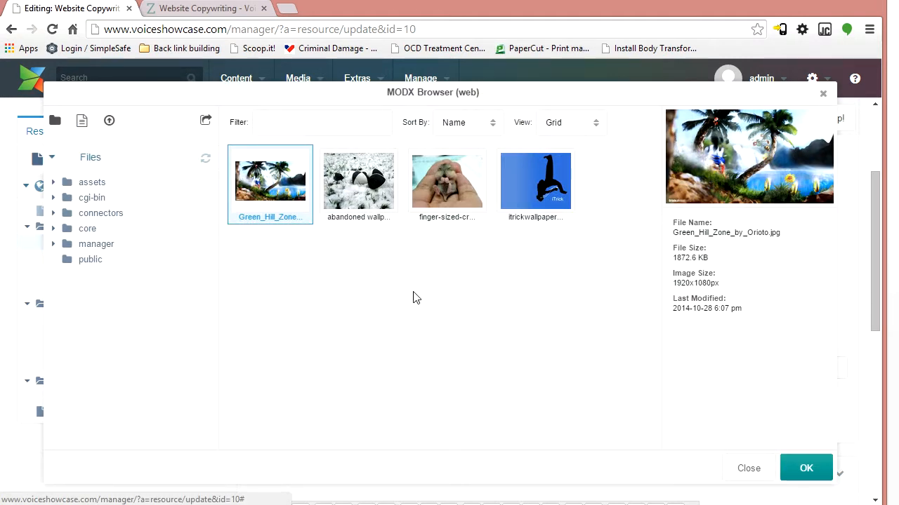
- Upload the tomato picture 2.jpg from the computer into the public folder
click(91, 263)
right_click(91, 265)
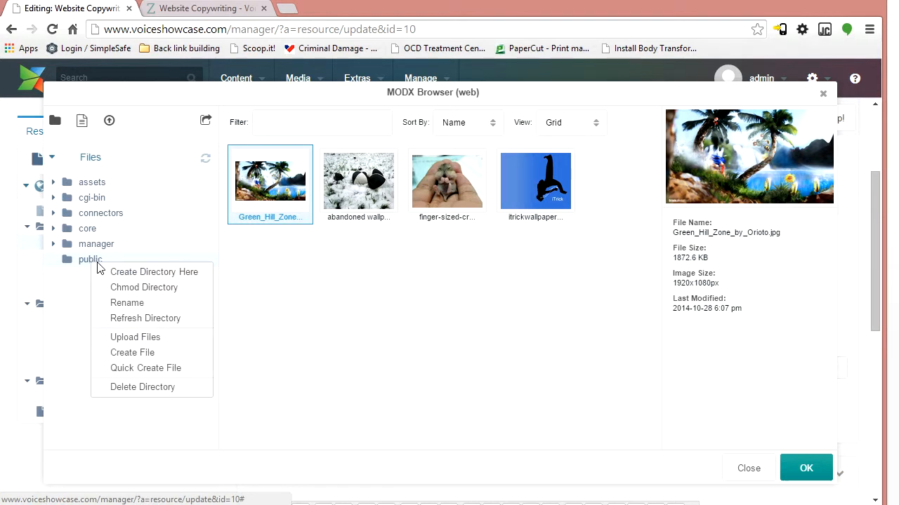
click(437, 248)
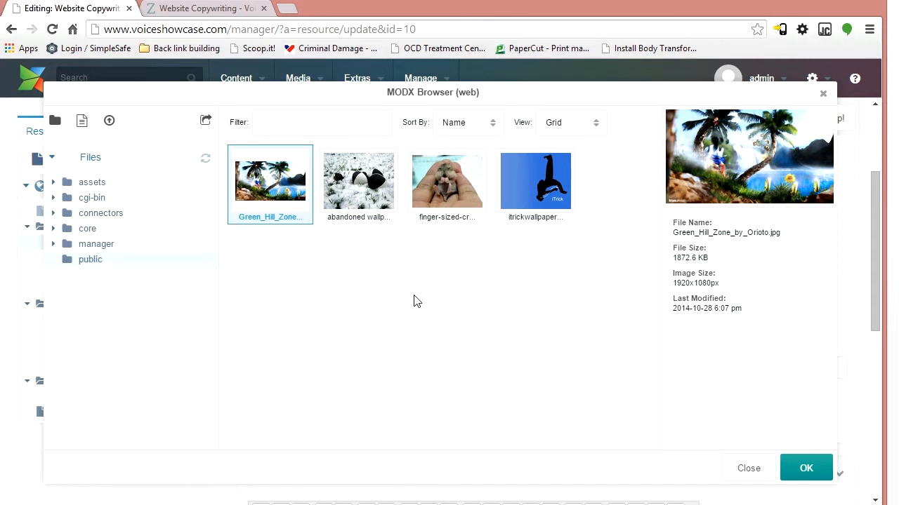
click(109, 126)
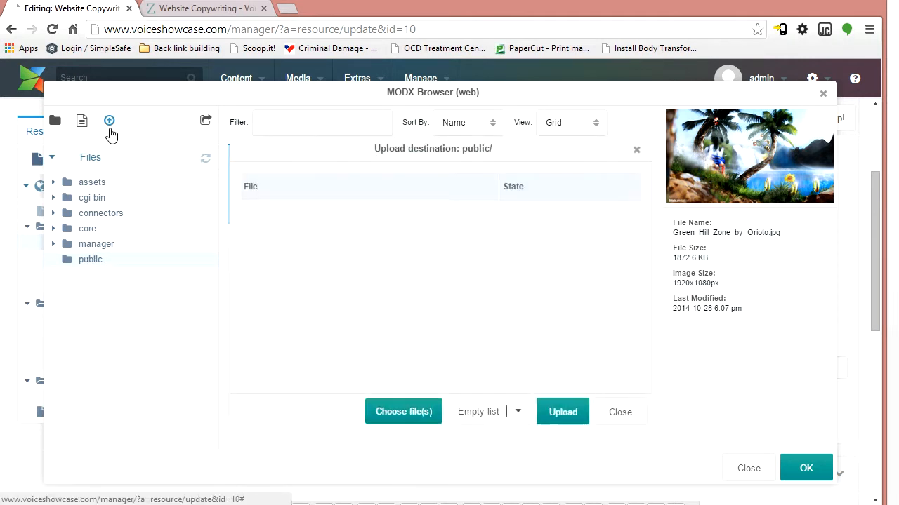
click(397, 411)
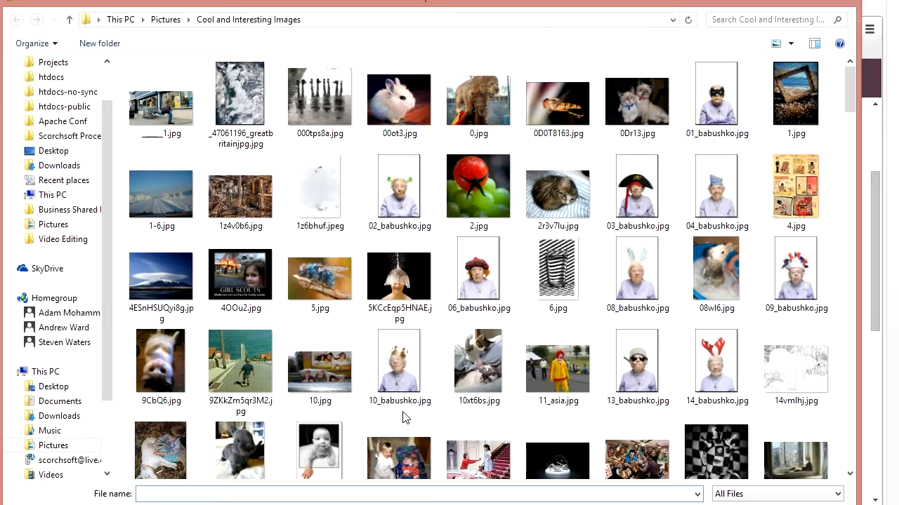
double_click(492, 194)
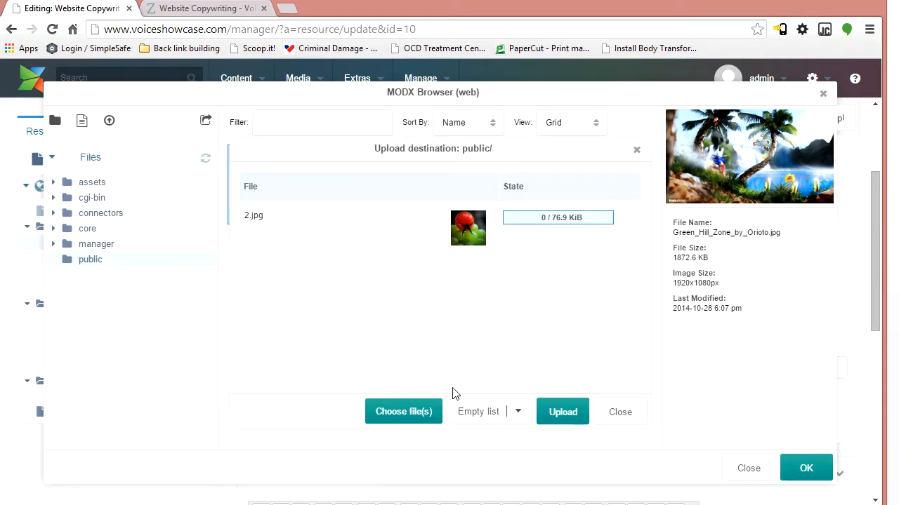
click(577, 419)
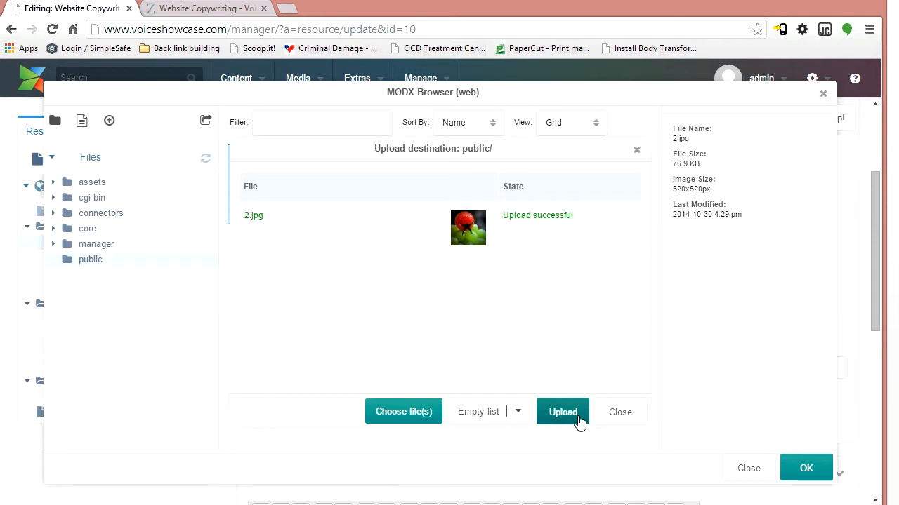
click(628, 421)
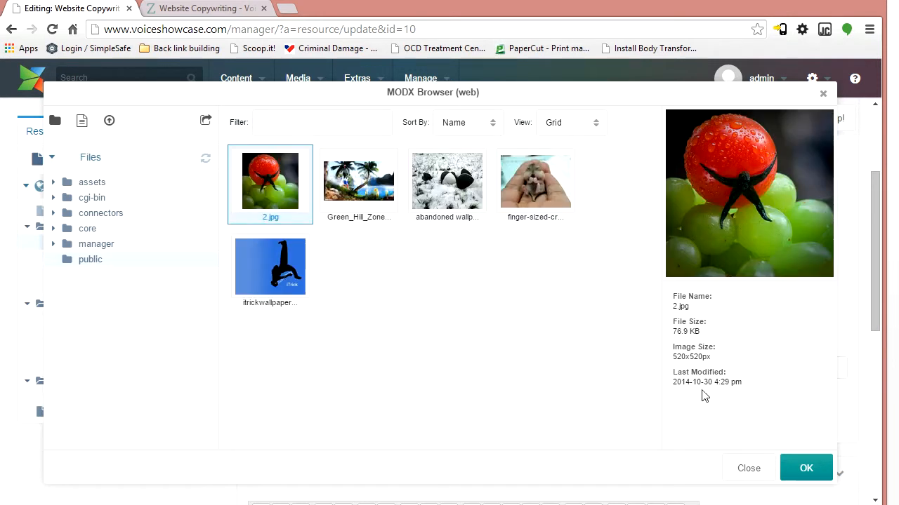
- Use public/2.jpg as the Section 01 image and save the Website Copywriting resource
click(807, 468)
scroll(425, 430, down, 2)
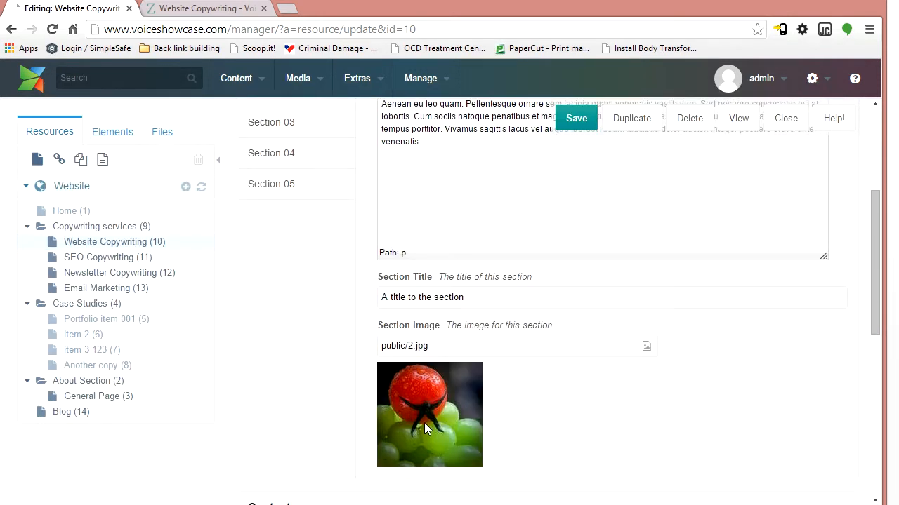
click(576, 121)
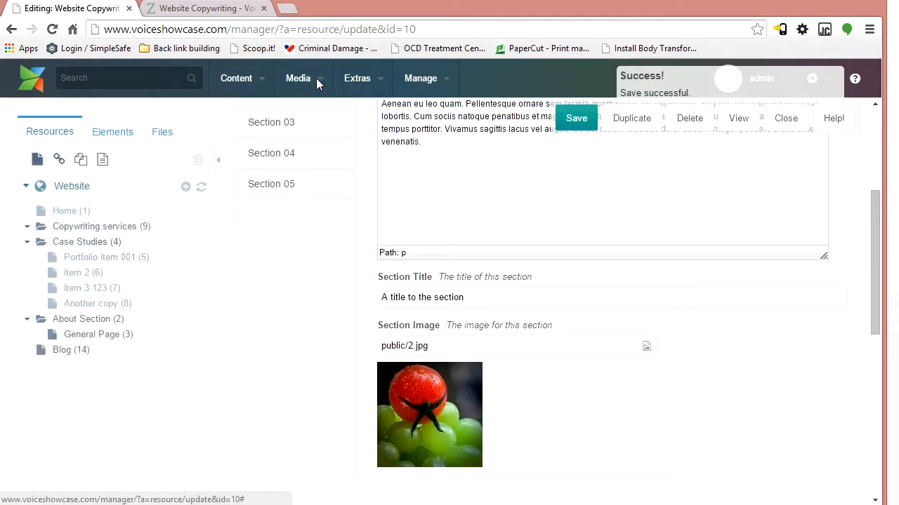
- Reload the live Website Copywriting page and examine the tomato image beside its first section
click(223, 3)
key(F5)
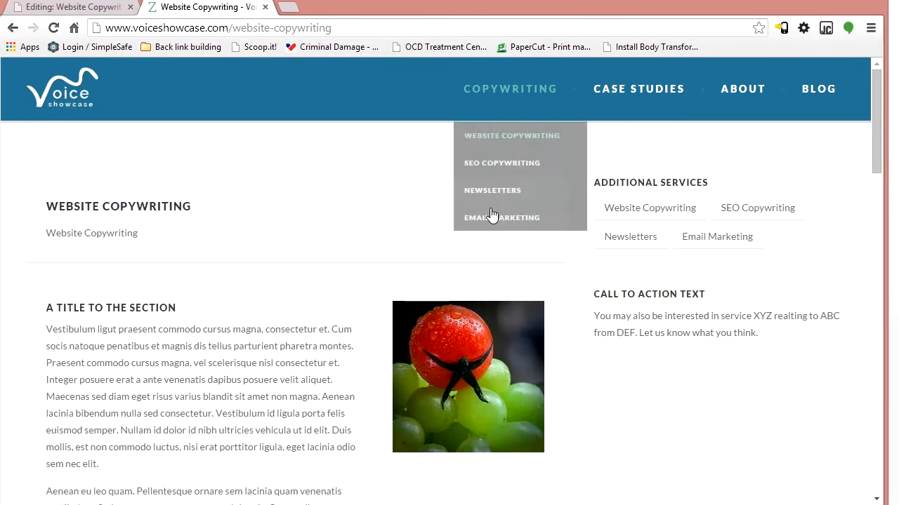
right_click(470, 358)
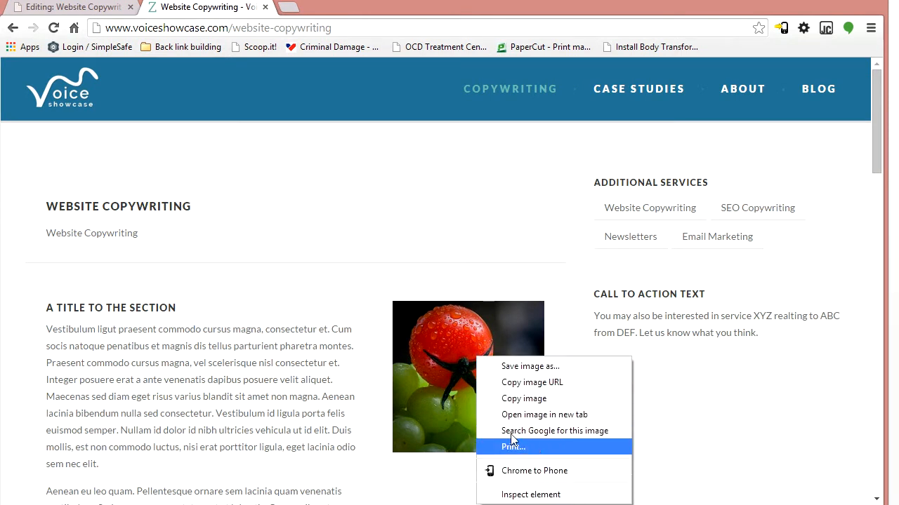
click(440, 372)
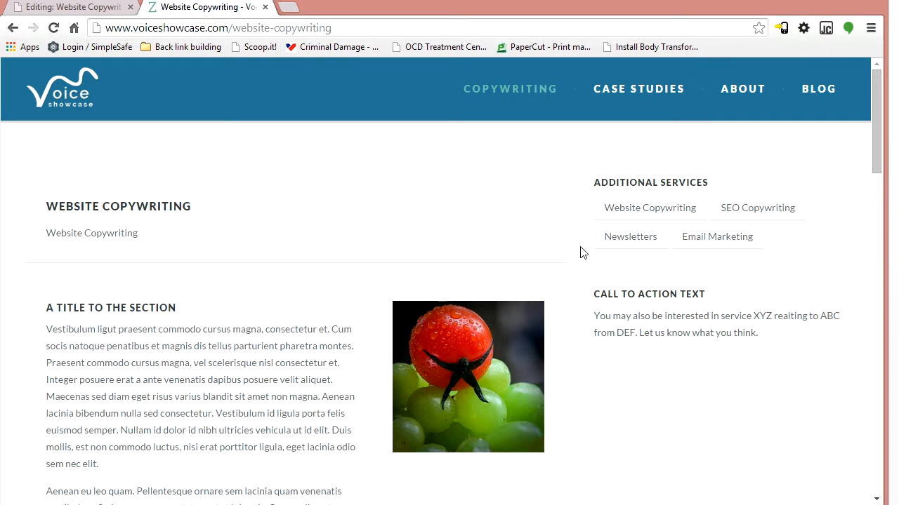
- Examine the image insertion dialog and its server file browser from the Website Copywriting Content editor, closing both without inserting anything
click(84, 12)
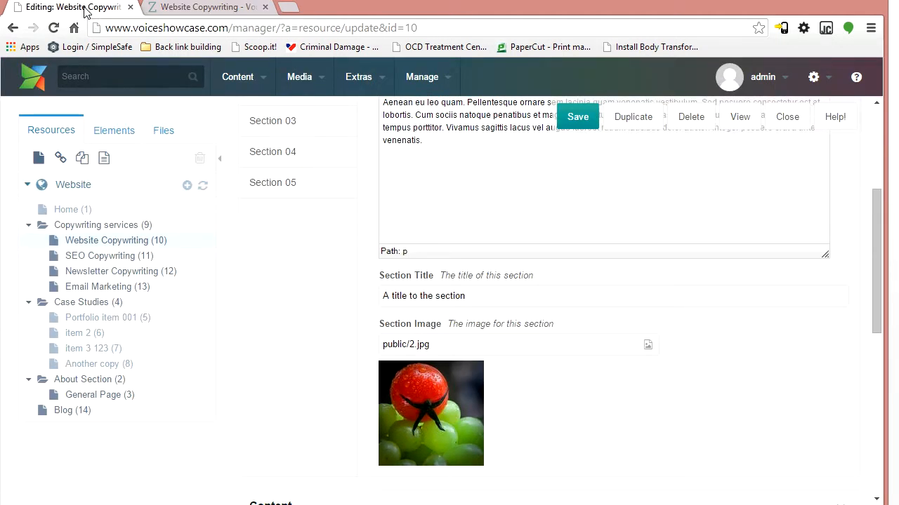
drag(881, 263, 845, 432)
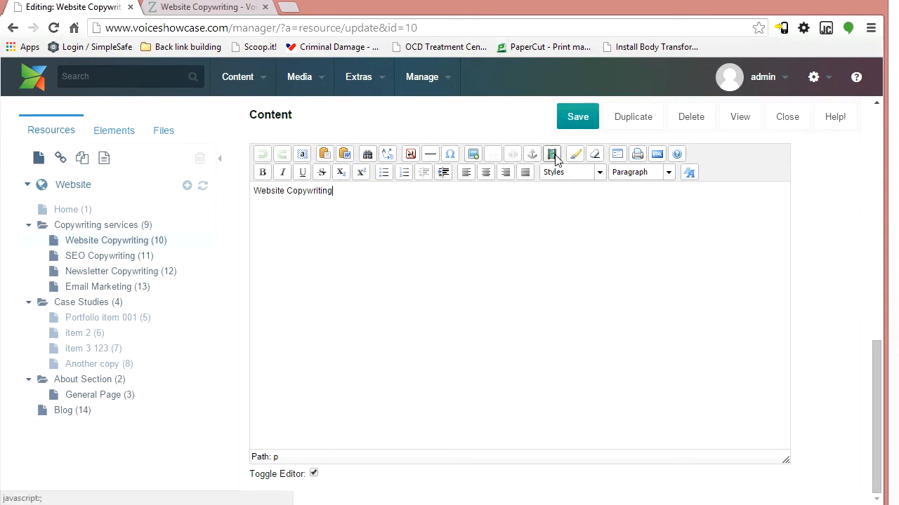
click(660, 157)
click(687, 85)
click(474, 155)
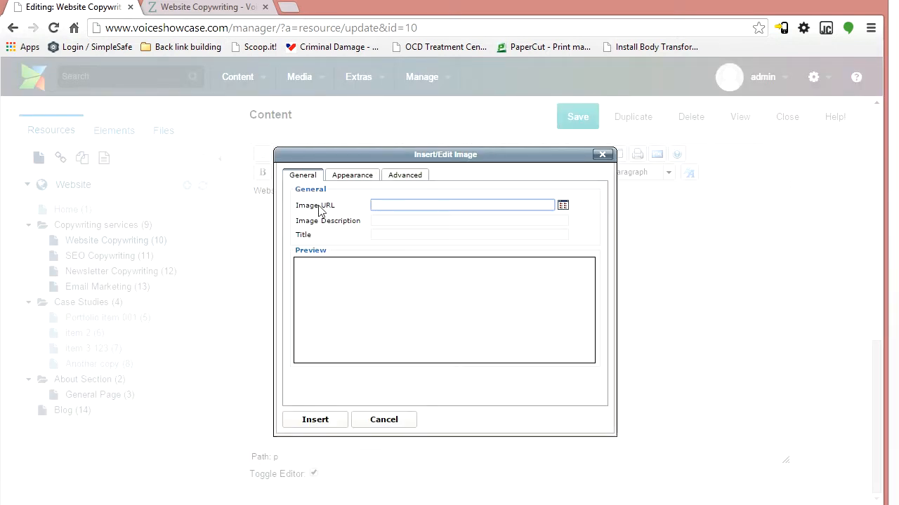
click(563, 204)
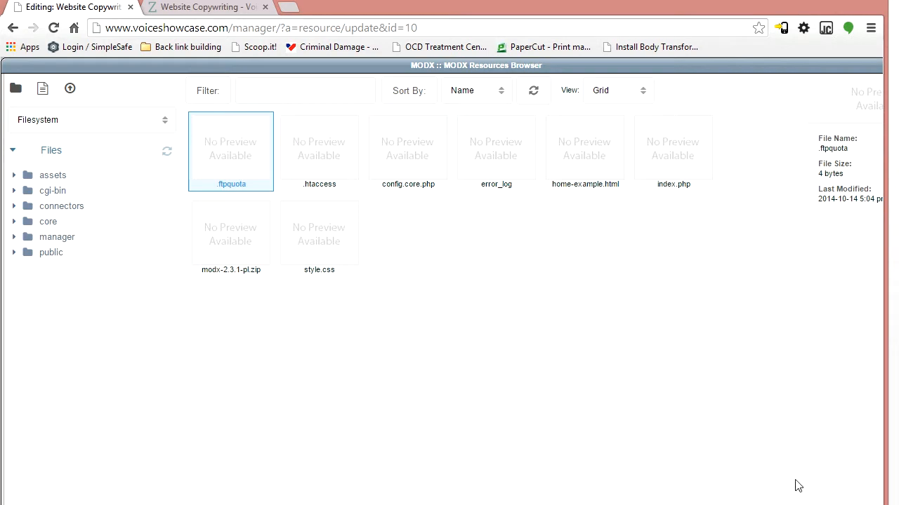
drag(883, 427, 898, 426)
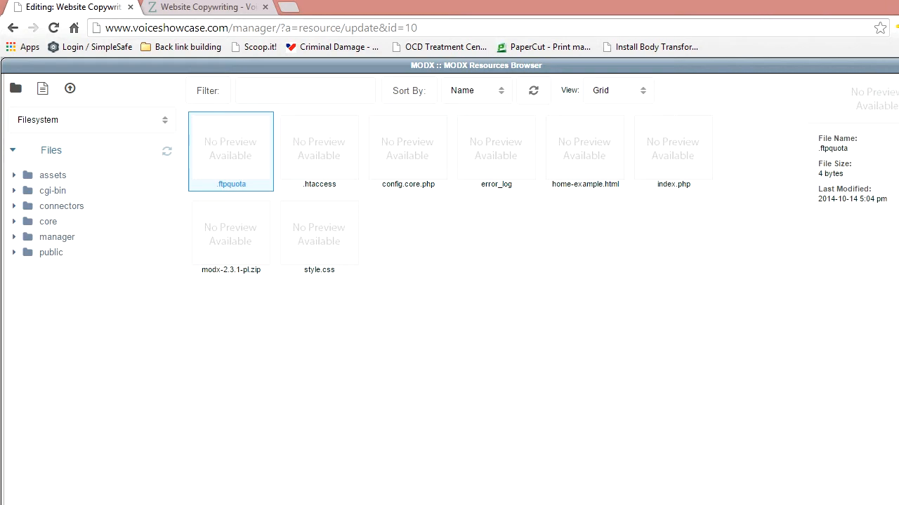
click(897, 65)
drag(898, 113, 876, 113)
click(602, 154)
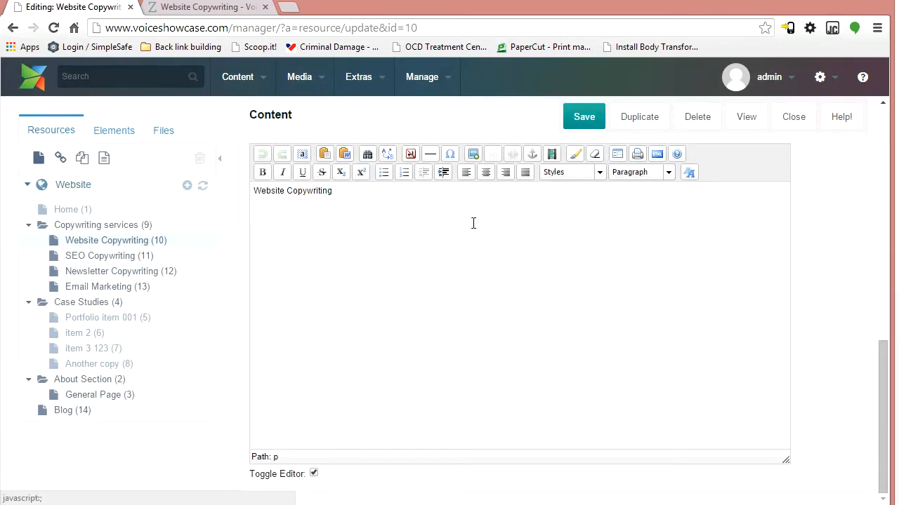
- Add the filler paragraphs dwe, e, w, ed and wed below the Website Copywriting line in the Content field
drag(367, 203, 120, 194)
click(419, 205)
text(dwe)
key(Return)
text(e)
key(Return)
text(w)
key(Return)
text(e)
- Select the dwe paragraph and view the heading formats available for it without applying one
double_click(261, 211)
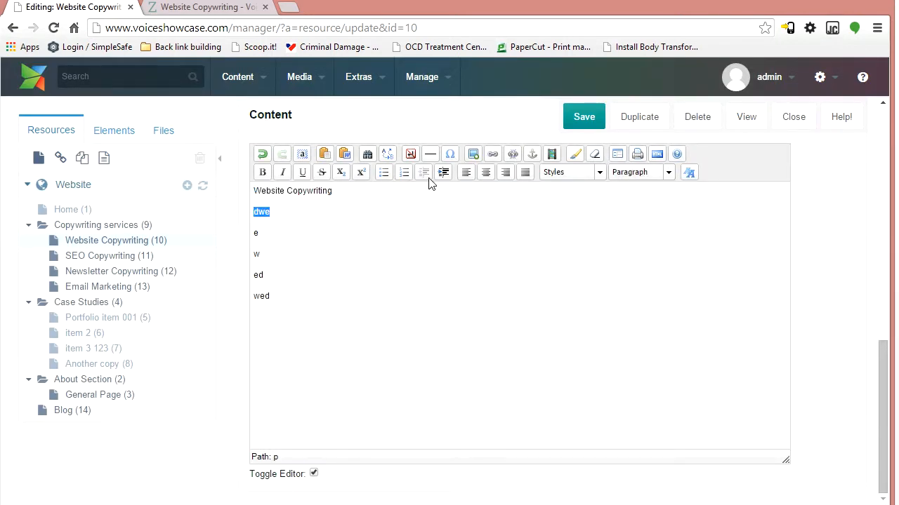
click(669, 172)
mouse_move(709, 205)
mouse_down()
mouse_move(718, 253)
mouse_move(716, 217)
mouse_move(699, 217)
mouse_up()
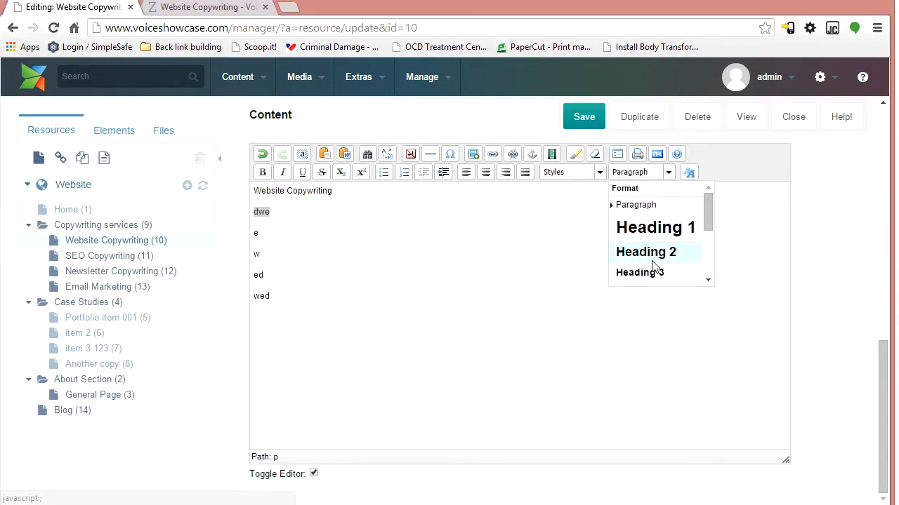
click(315, 192)
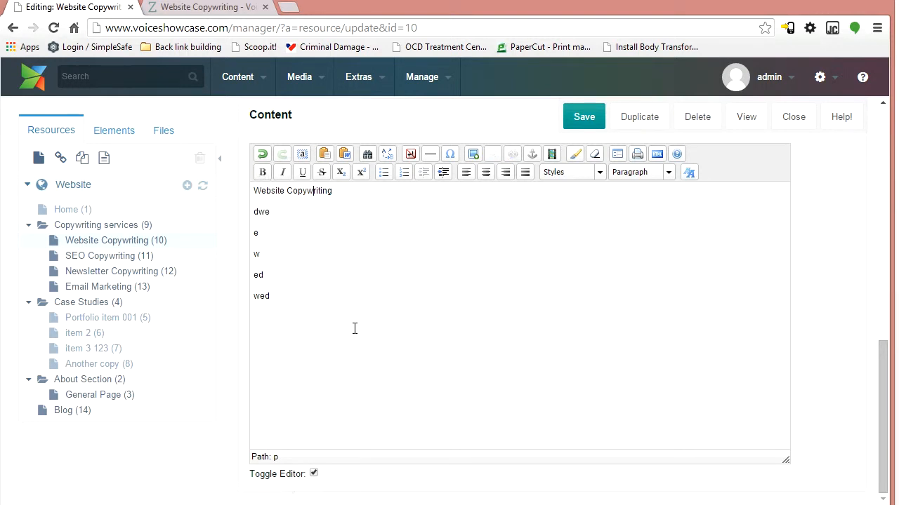
- Look through the resource's template variable categories and open the Section 03 text
drag(879, 365, 874, 149)
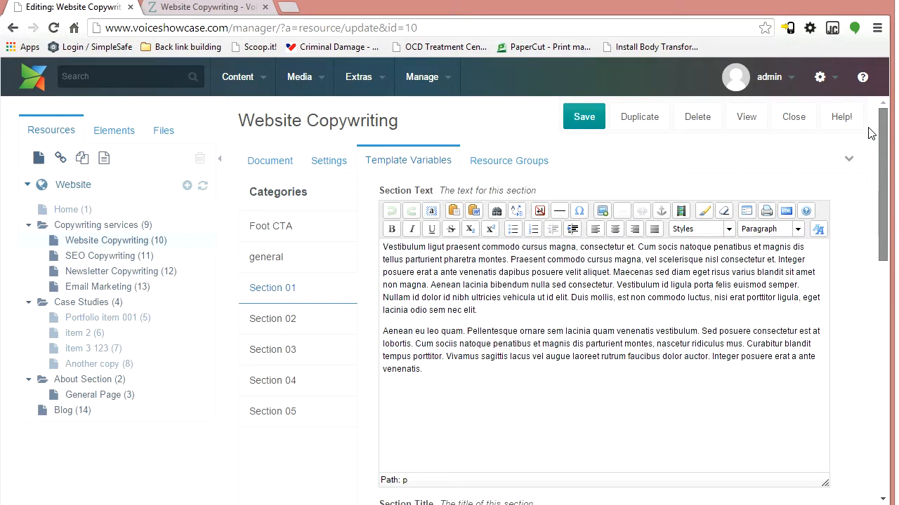
click(284, 231)
click(281, 254)
click(280, 290)
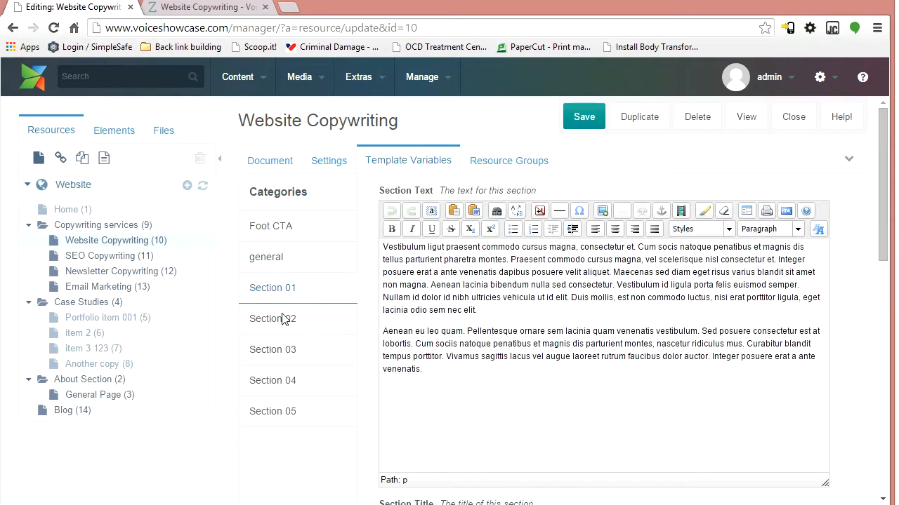
click(281, 319)
click(294, 355)
drag(888, 166, 891, 191)
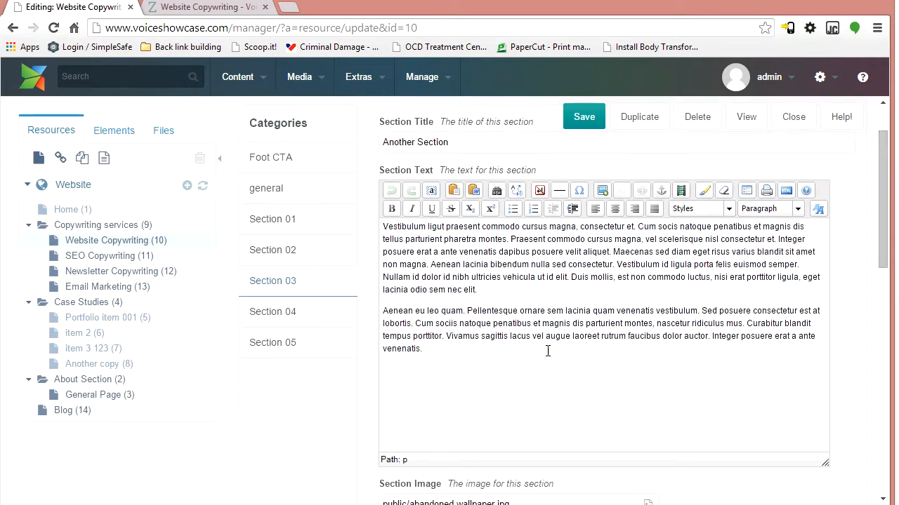
- Link the text "cursus magna, consec" in Section 03 to the Copywriting services page as [[~9]] and save the resource
drag(607, 228, 521, 227)
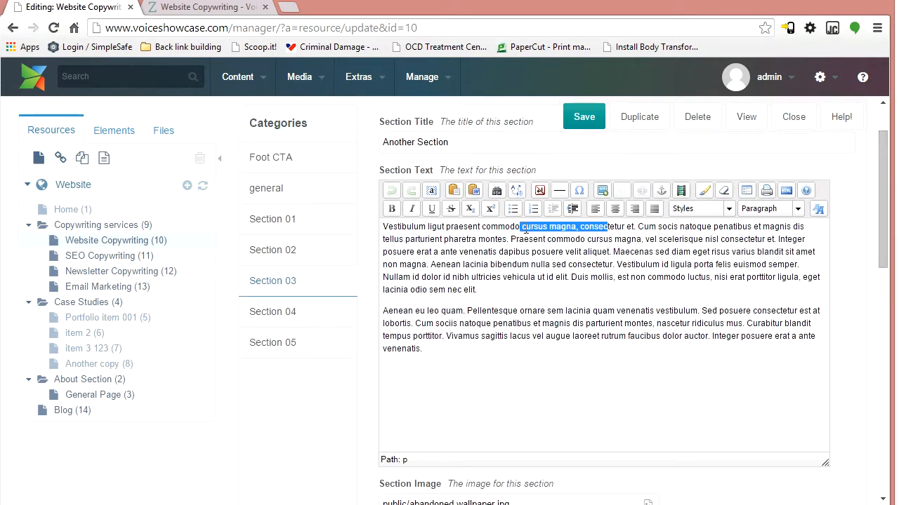
click(623, 191)
click(359, 216)
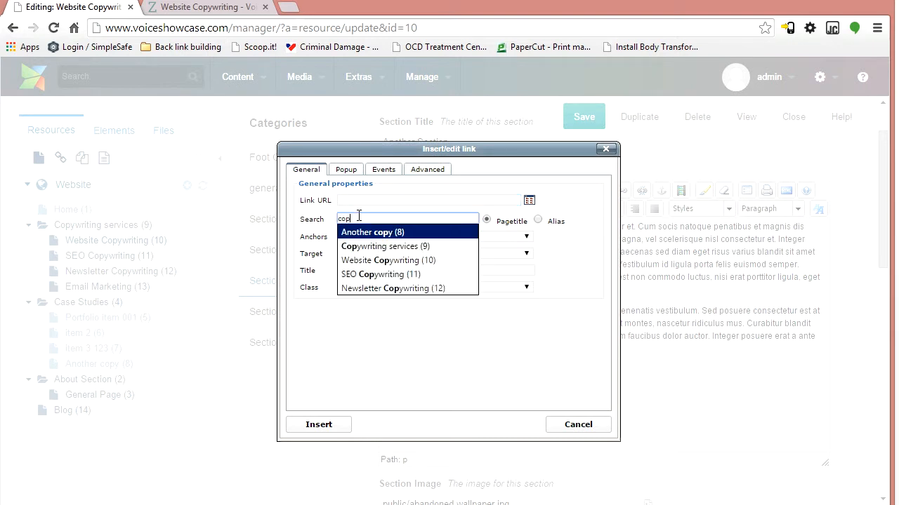
click(379, 247)
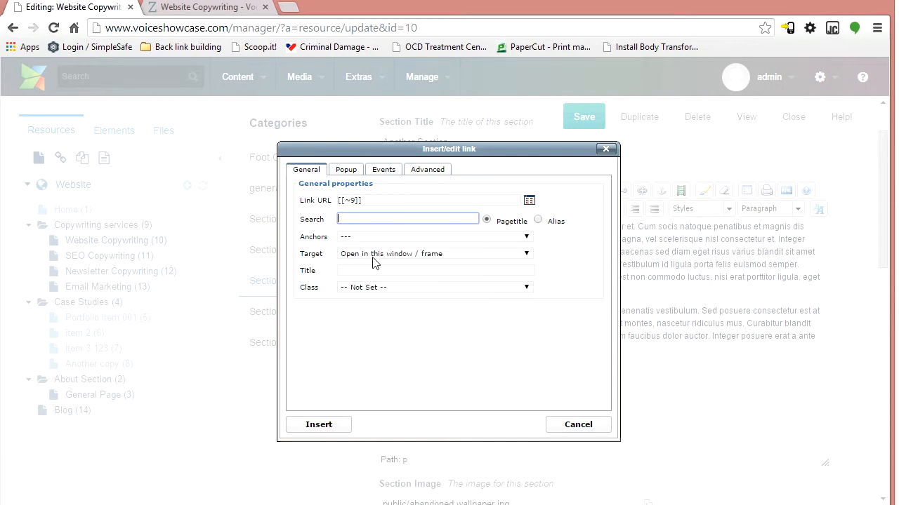
drag(375, 200, 338, 199)
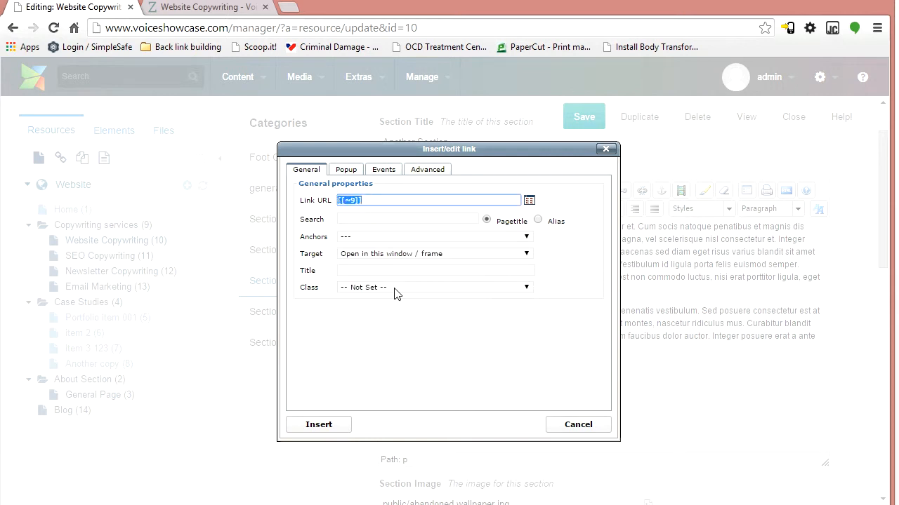
click(364, 200)
drag(375, 203, 339, 203)
click(318, 426)
click(584, 116)
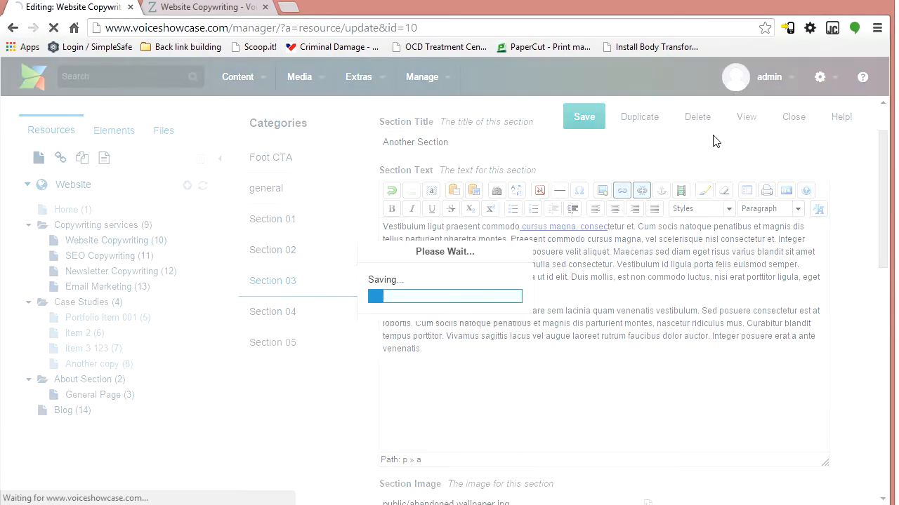
- View the live Website Copywriting page and follow the link in Another Section to the Copywriting services page
click(745, 116)
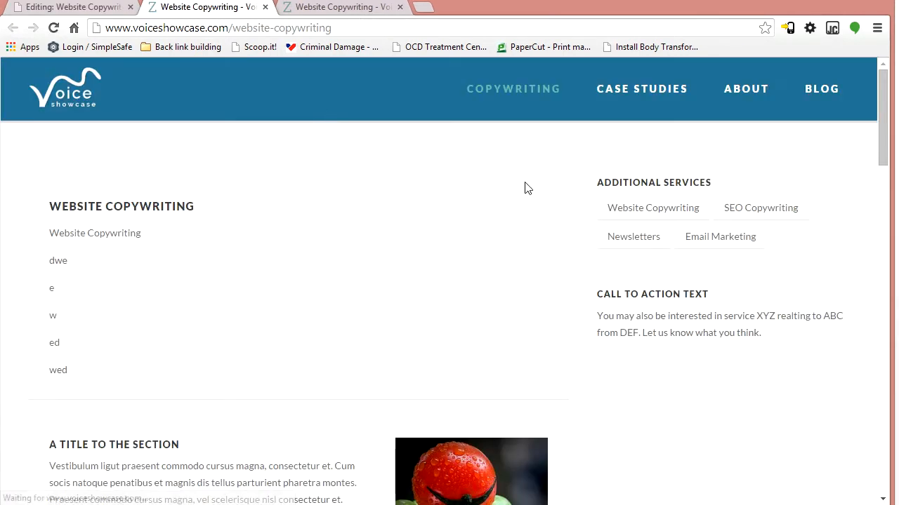
scroll(65, 270, down, 1)
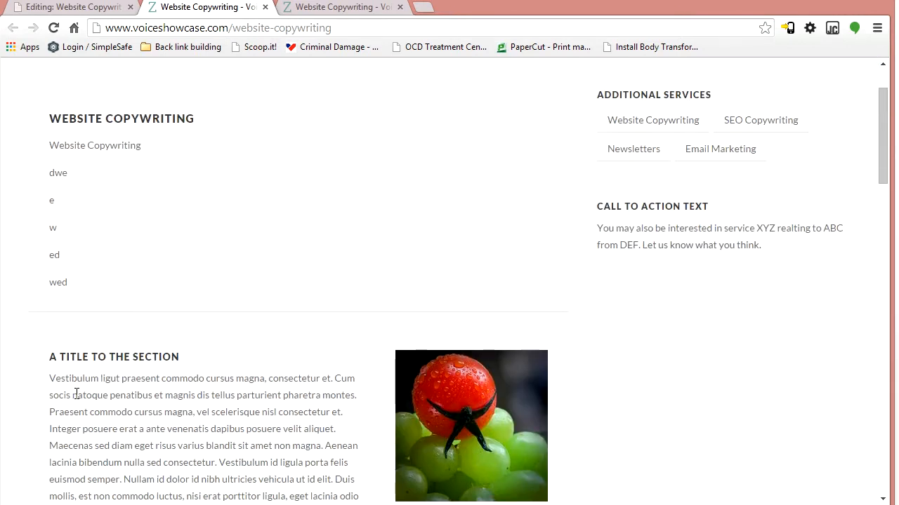
click(77, 7)
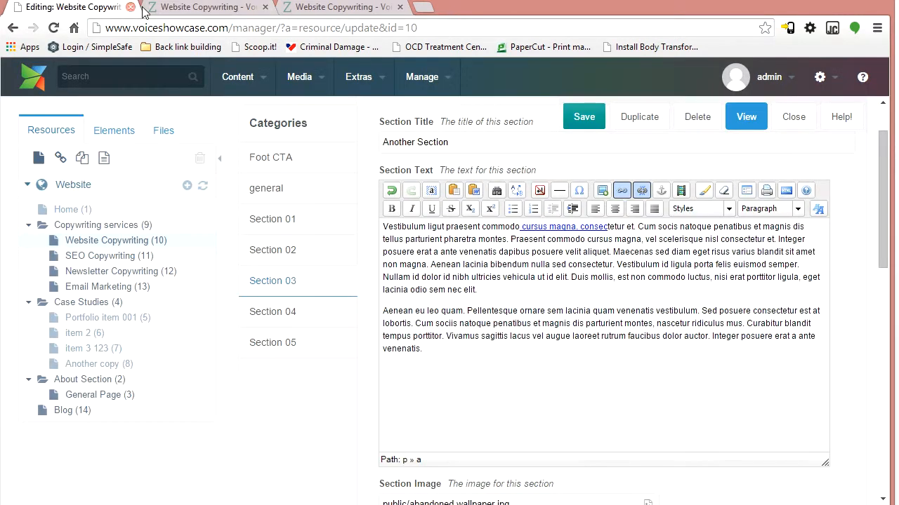
click(210, 8)
scroll(190, 287, down, 5)
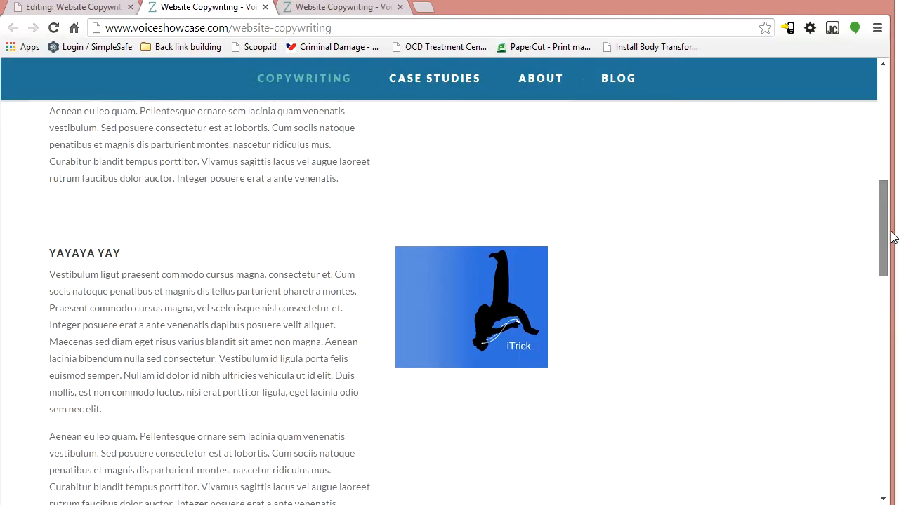
drag(883, 214, 898, 309)
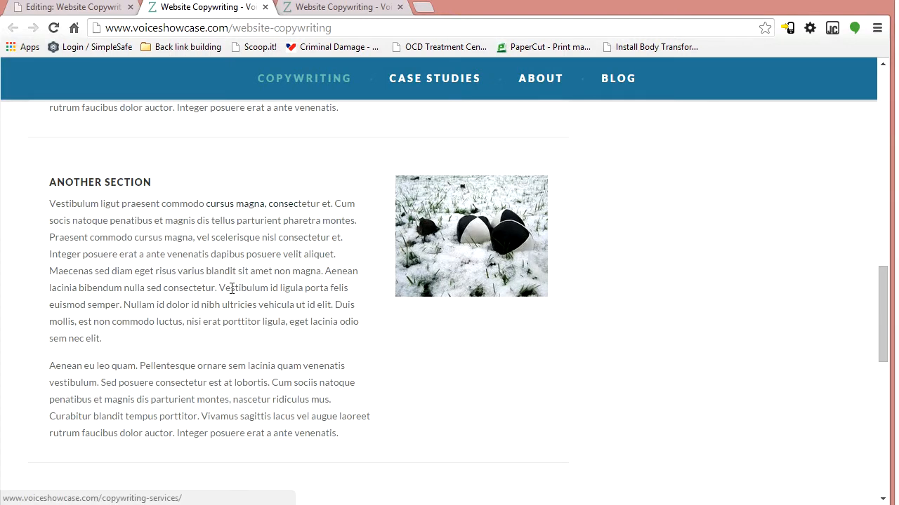
click(258, 204)
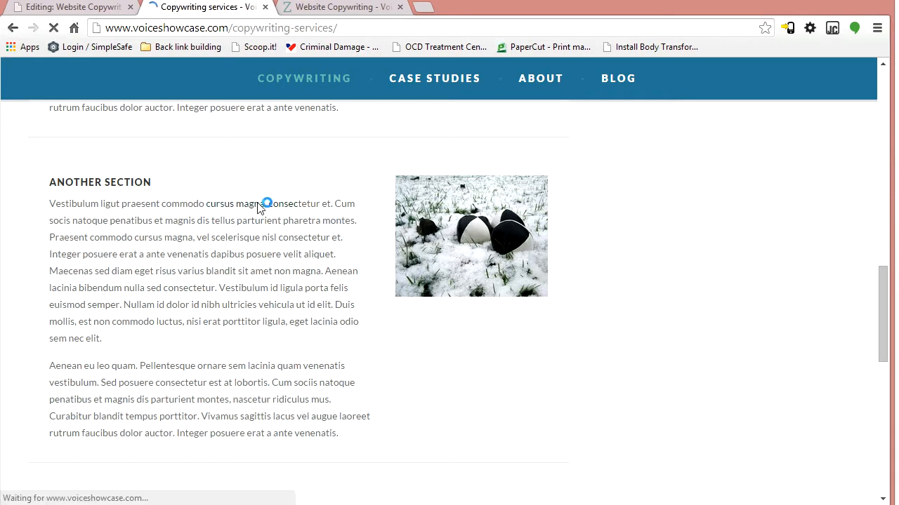
mouse_move(890, 144)
mouse_down()
mouse_move(890, 220)
mouse_move(886, 135)
mouse_up()
- Return to the manager and open the Home resource for editing
click(96, 8)
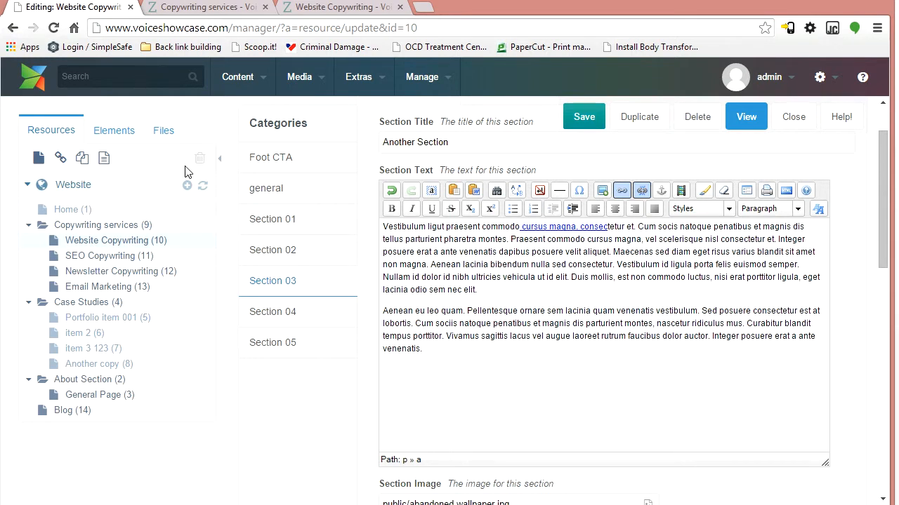
drag(874, 200, 878, 135)
mouse_move(343, 87)
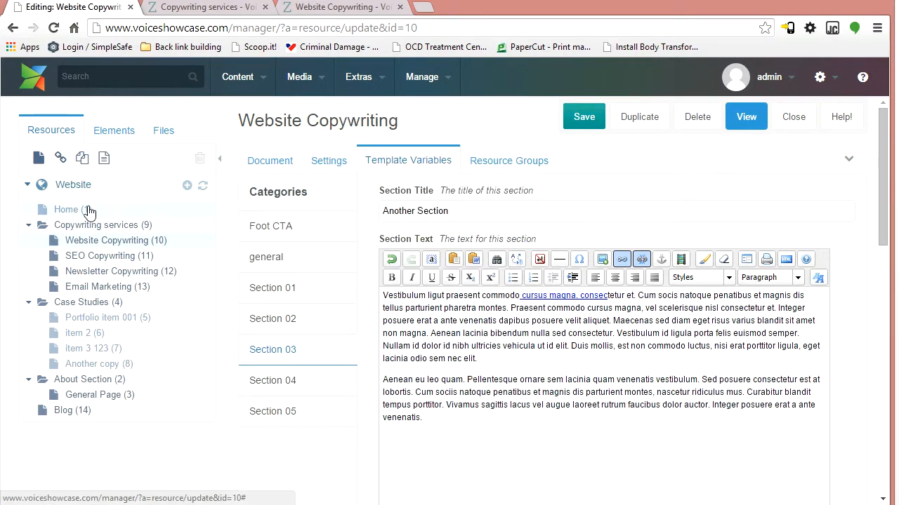
click(78, 210)
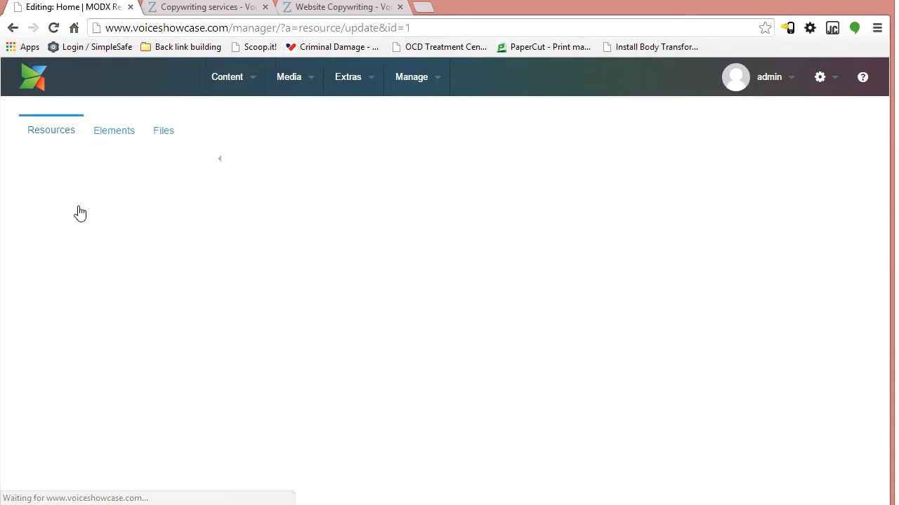
- Open the live home page and examine its section on the benefits of using Voice Showcase
click(203, 7)
click(96, 98)
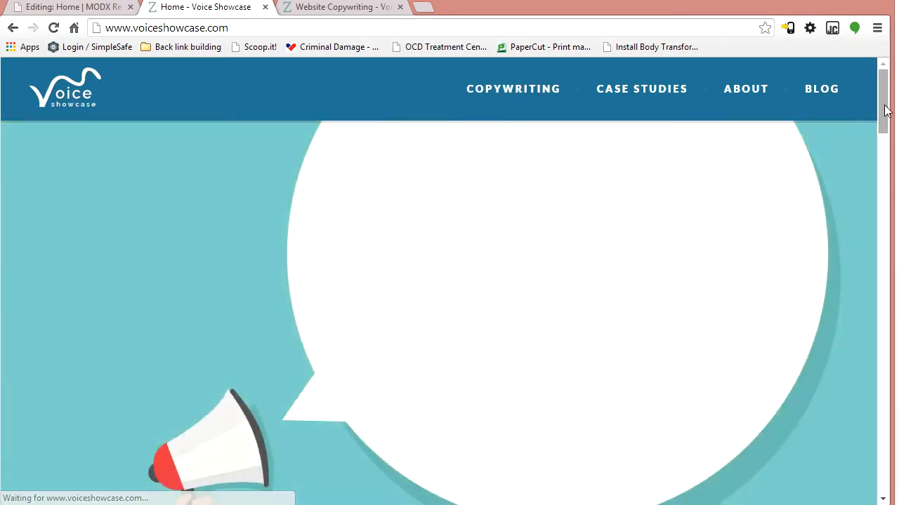
drag(885, 111, 886, 178)
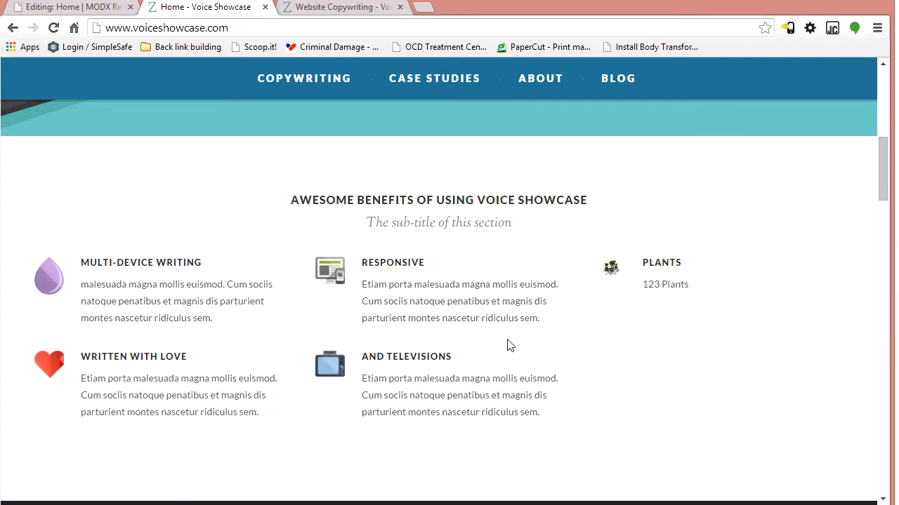
- Open the Home resource's Features Area template variables and view the galleries available for listing the features
click(84, 7)
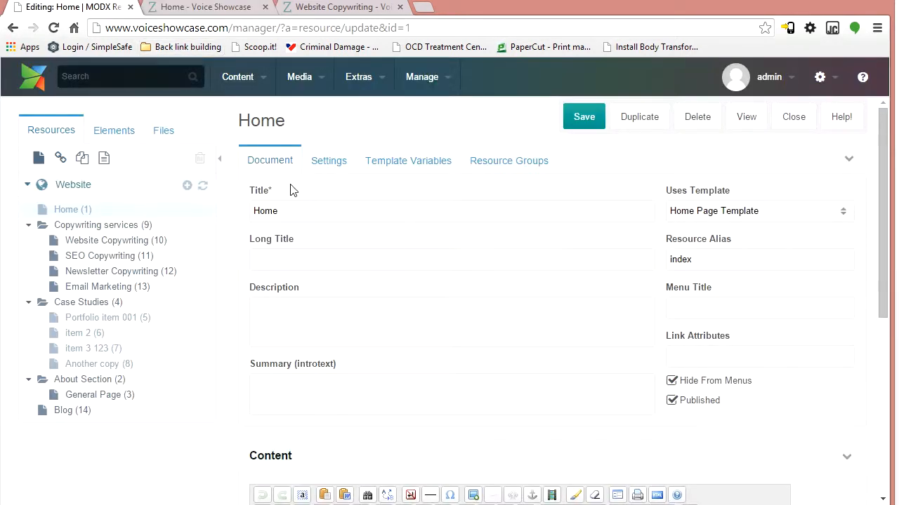
click(411, 168)
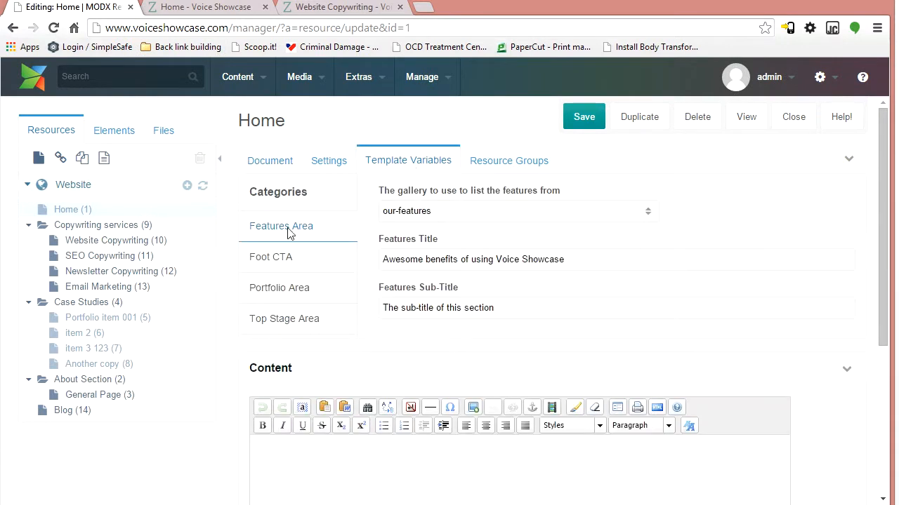
click(490, 214)
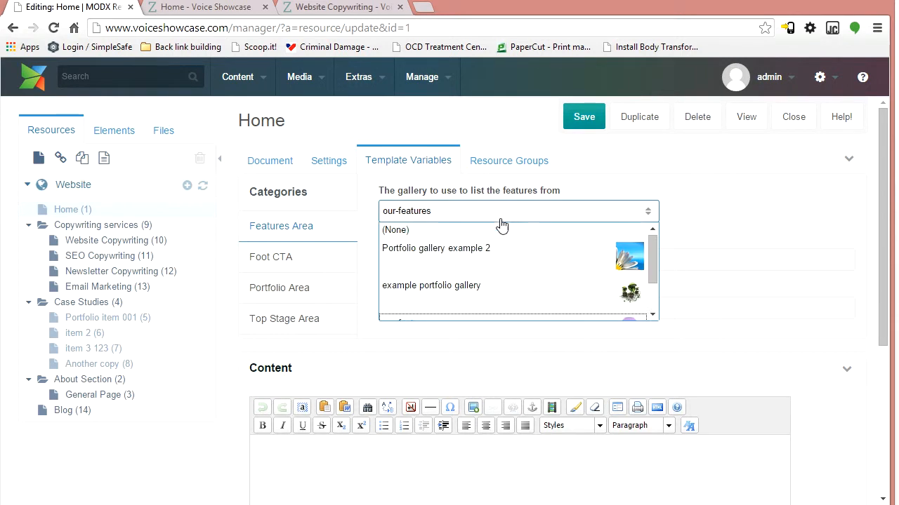
click(695, 215)
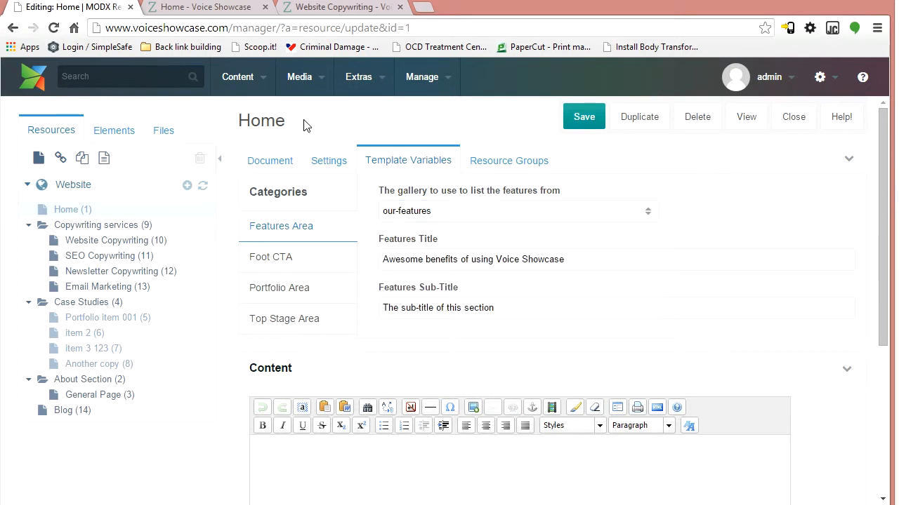
- Open the our-features album in the Gallery extra and view its items
mouse_move(357, 77)
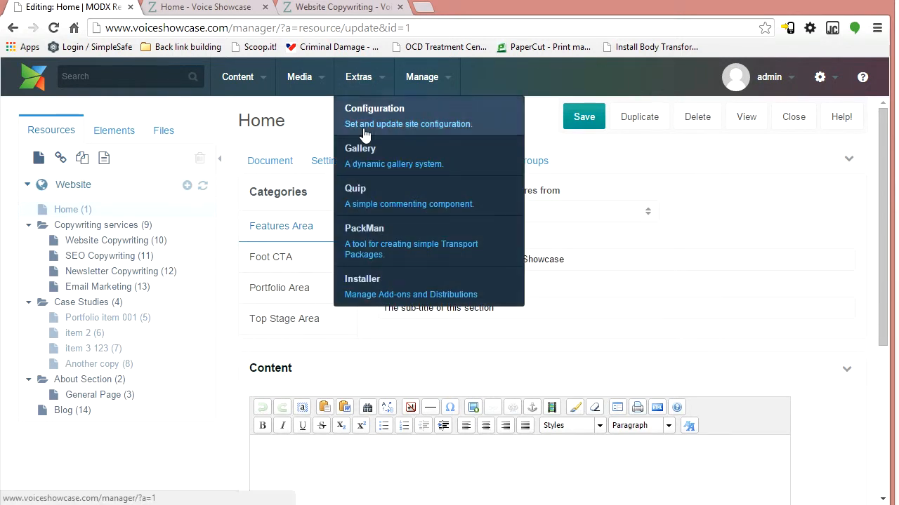
click(364, 172)
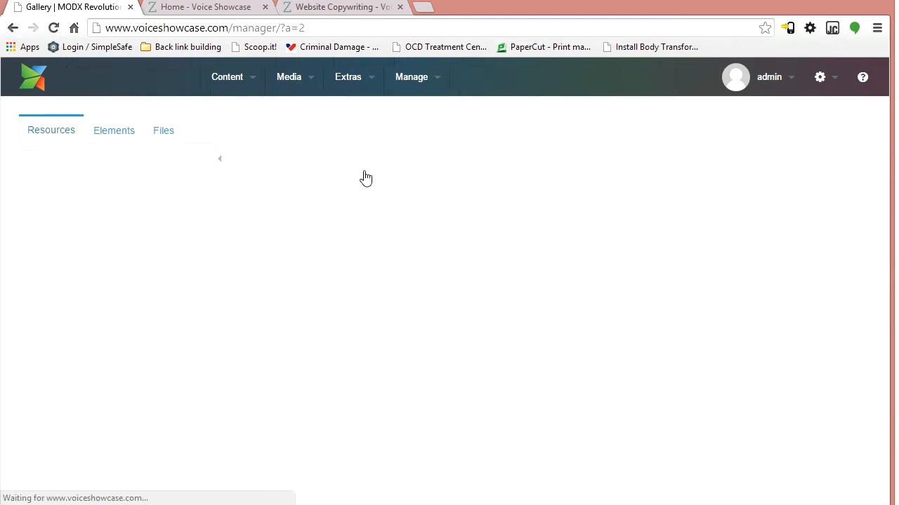
click(319, 263)
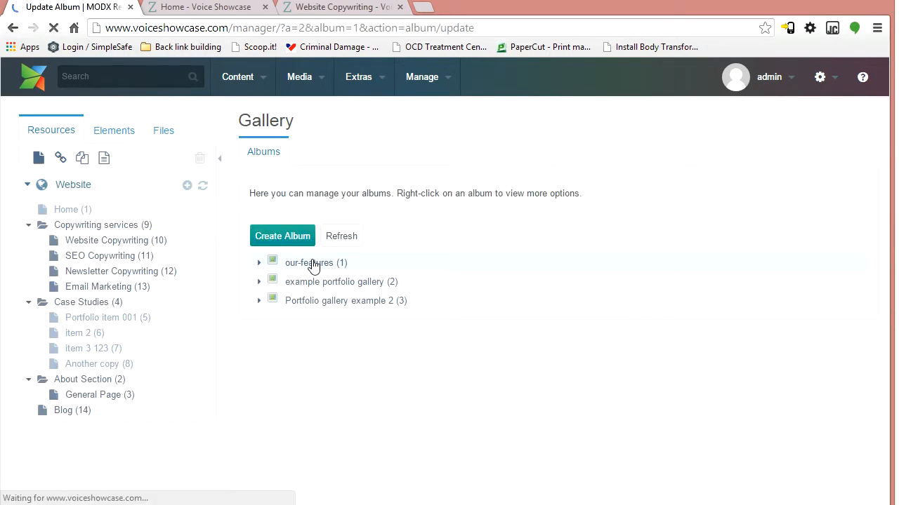
scroll(600, 295, down, 2)
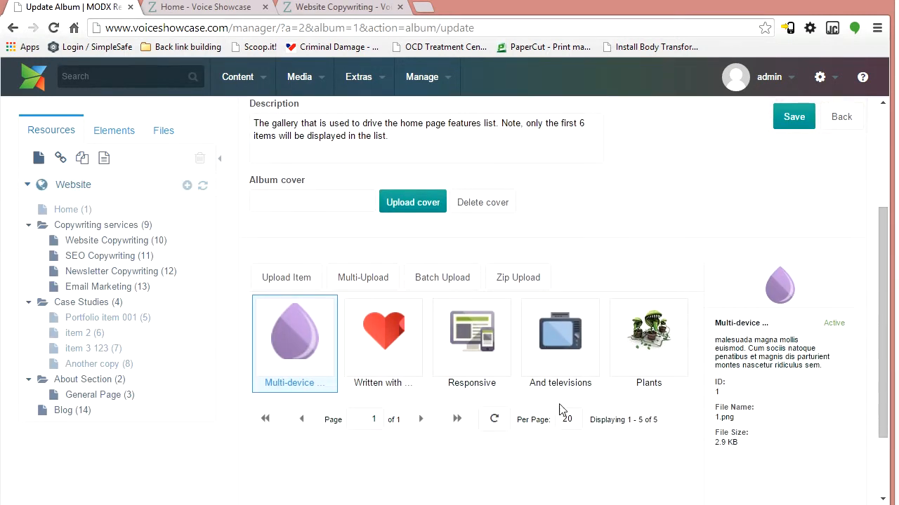
- Open the Multi-device writing item for updating, review its name and description fields, and close it without saving
right_click(311, 359)
click(322, 355)
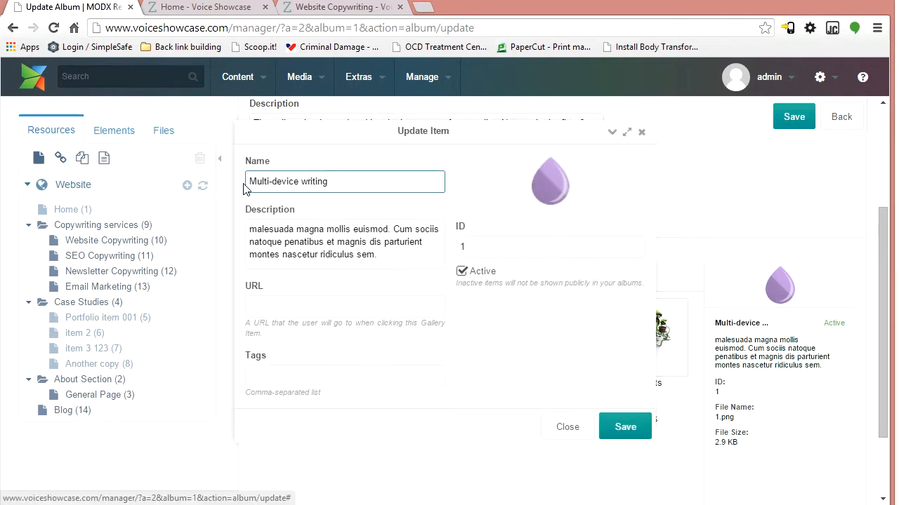
triple_click(321, 184)
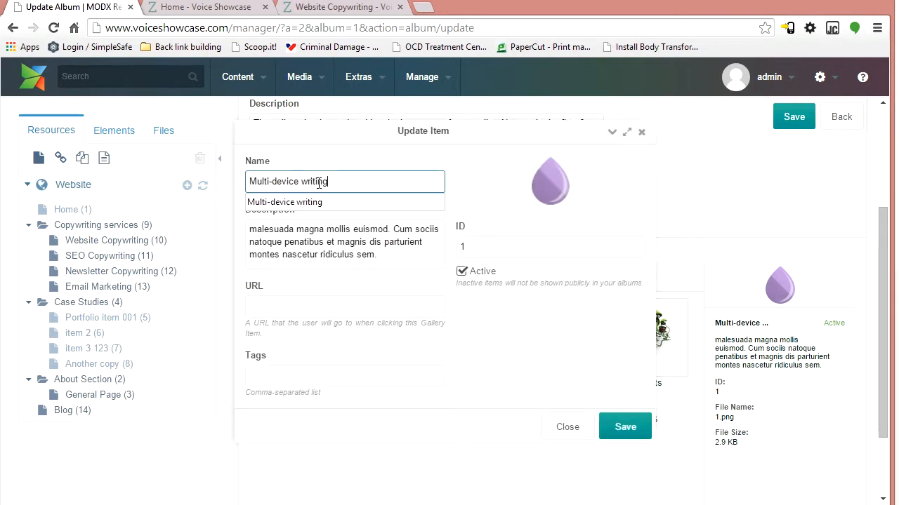
click(567, 426)
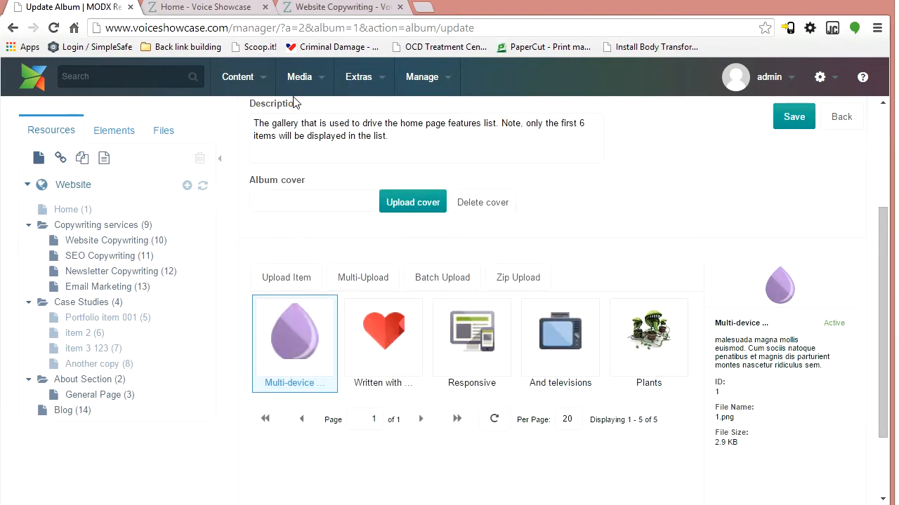
- Switch to the live home page and examine its features list, Happy Customers and From the Blog sections
click(231, 9)
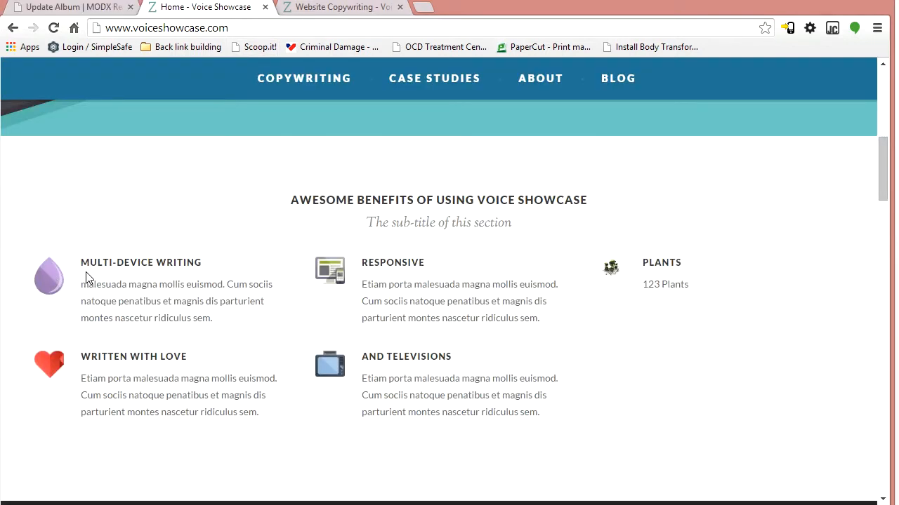
drag(884, 156, 898, 269)
drag(313, 201, 579, 346)
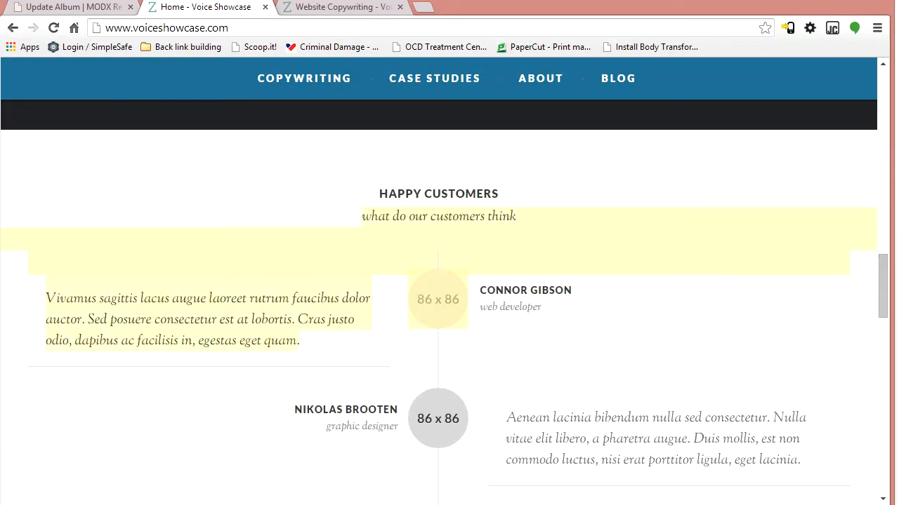
drag(881, 282, 882, 394)
drag(174, 330, 67, 203)
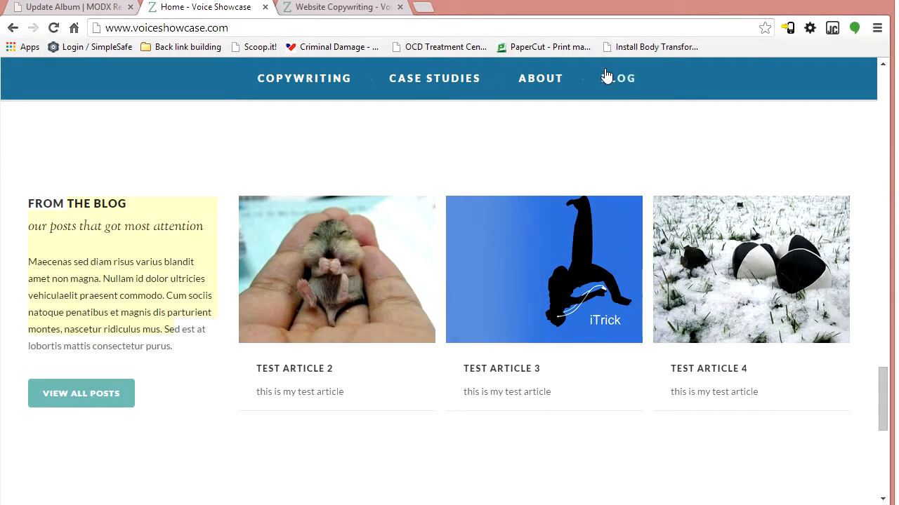
- Open the live Blog page and look through its listed articles, including the like heart on Test Article 2
click(608, 81)
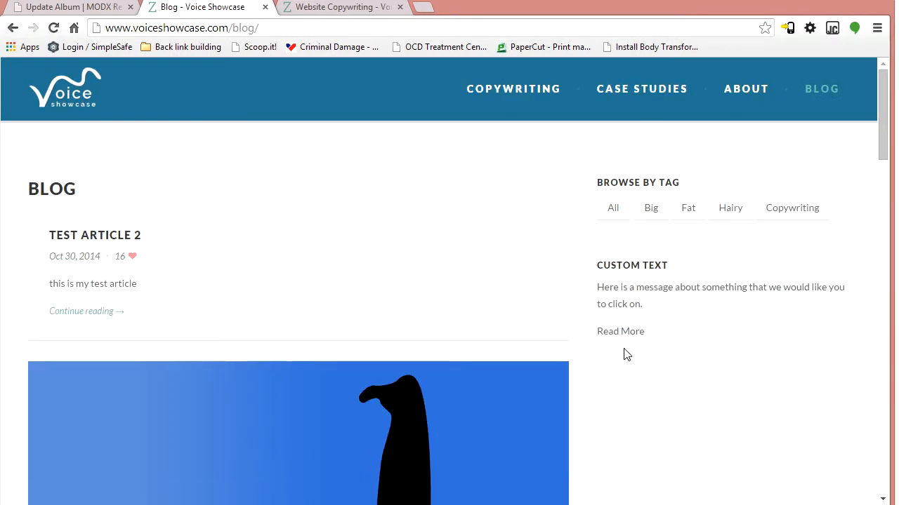
click(133, 257)
drag(882, 96, 883, 138)
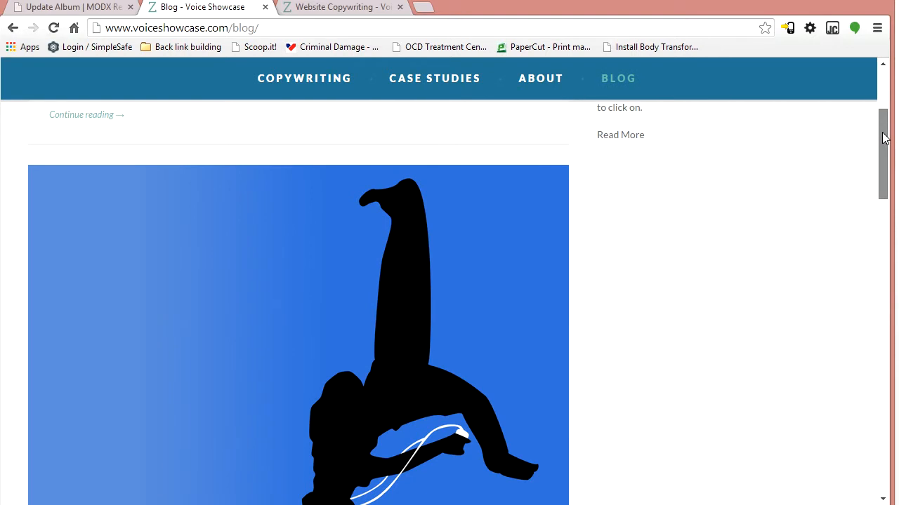
drag(884, 138, 883, 198)
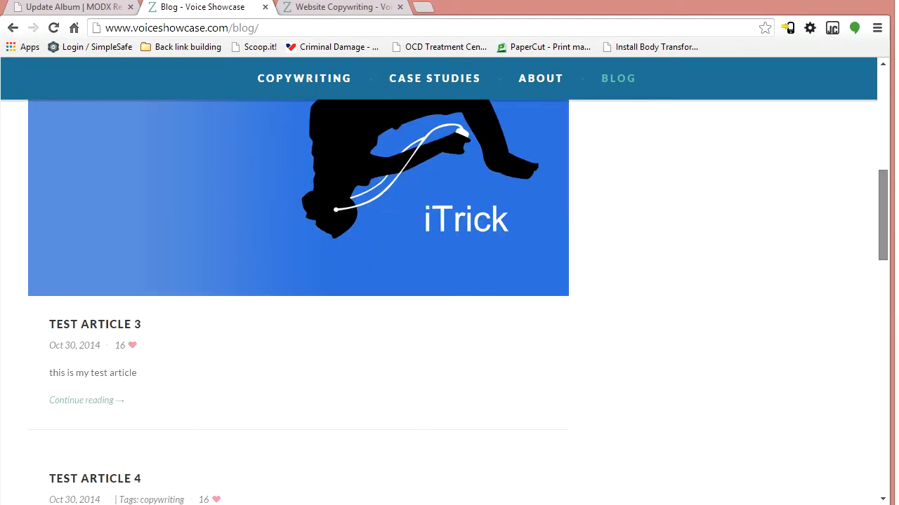